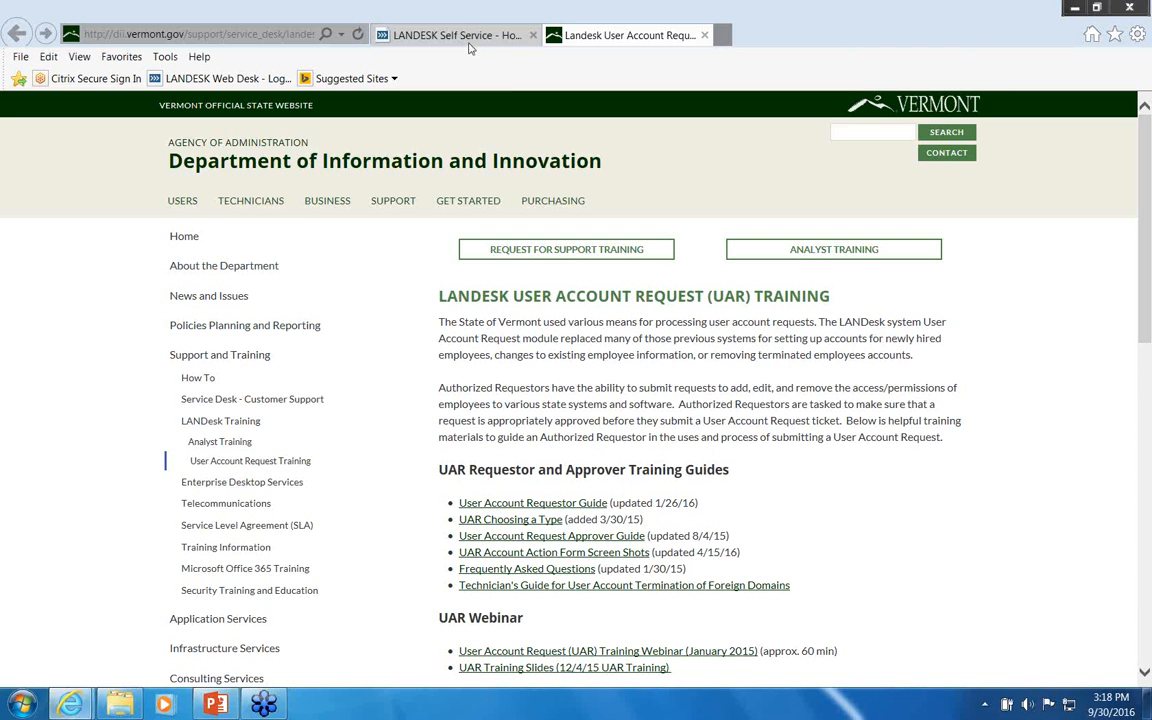
Step: Switch to the LANDESK Self Service home dashboard showing the print server outage, incidents and requests
{"action": "left_click", "coordinate": [474, 37]}
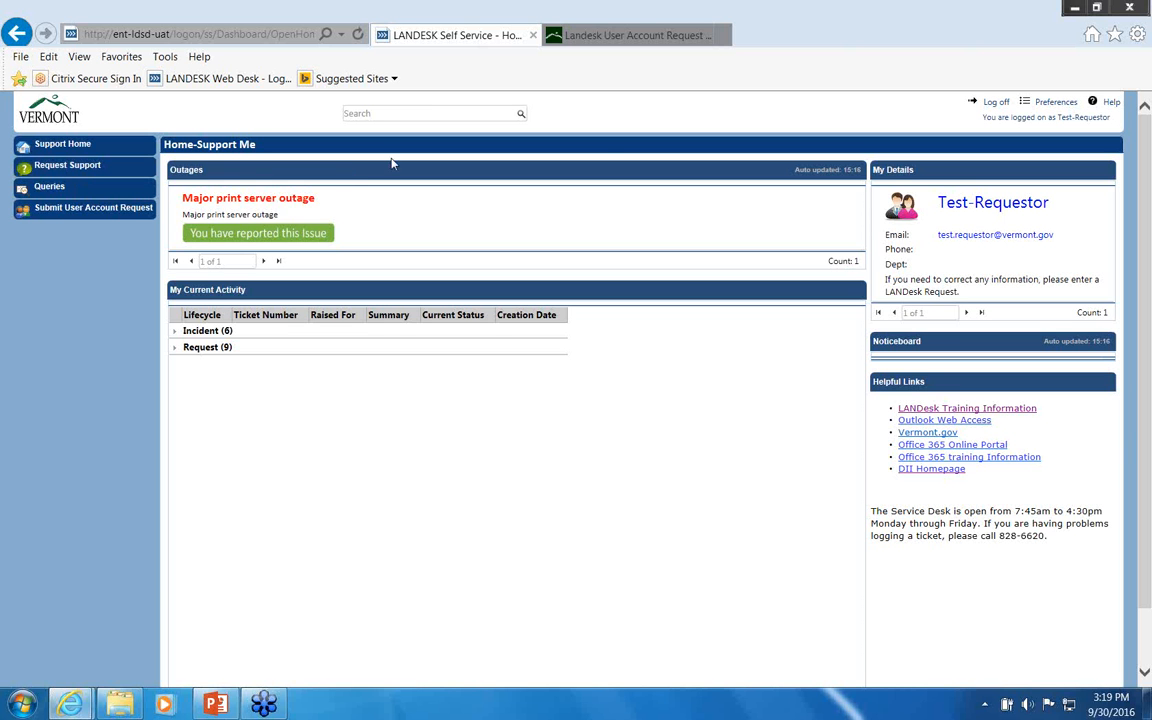
{"action": "left_click", "coordinate": [953, 40]}
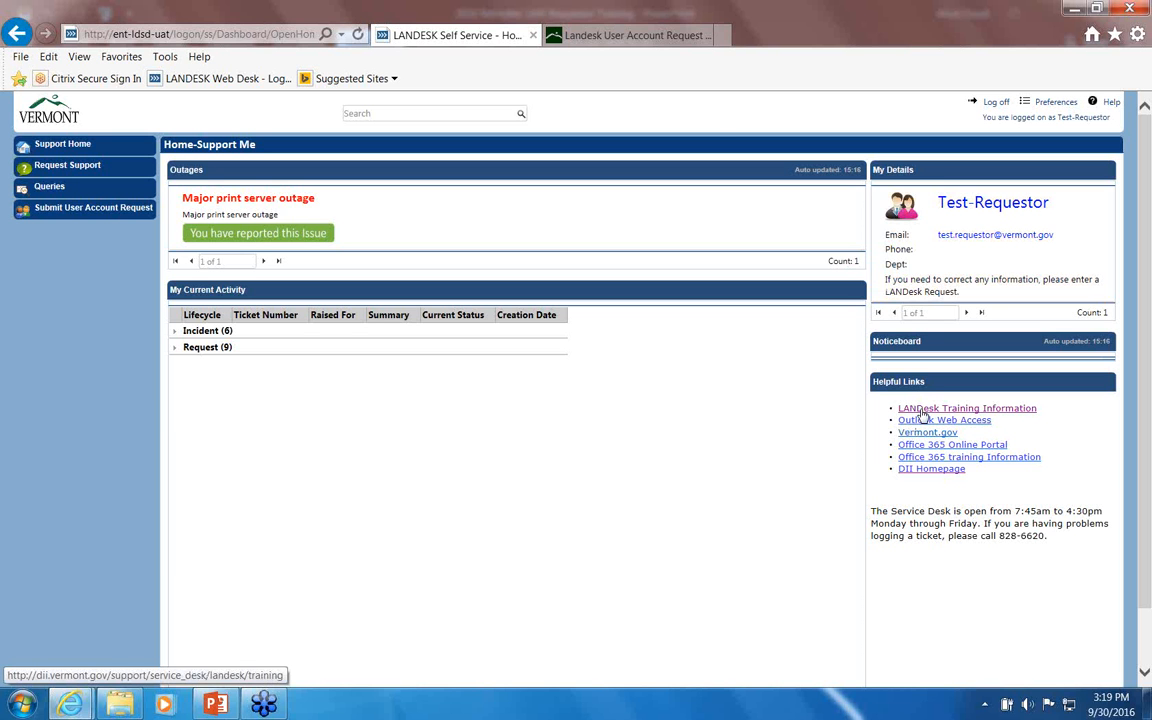
{"action": "left_click", "coordinate": [636, 38]}
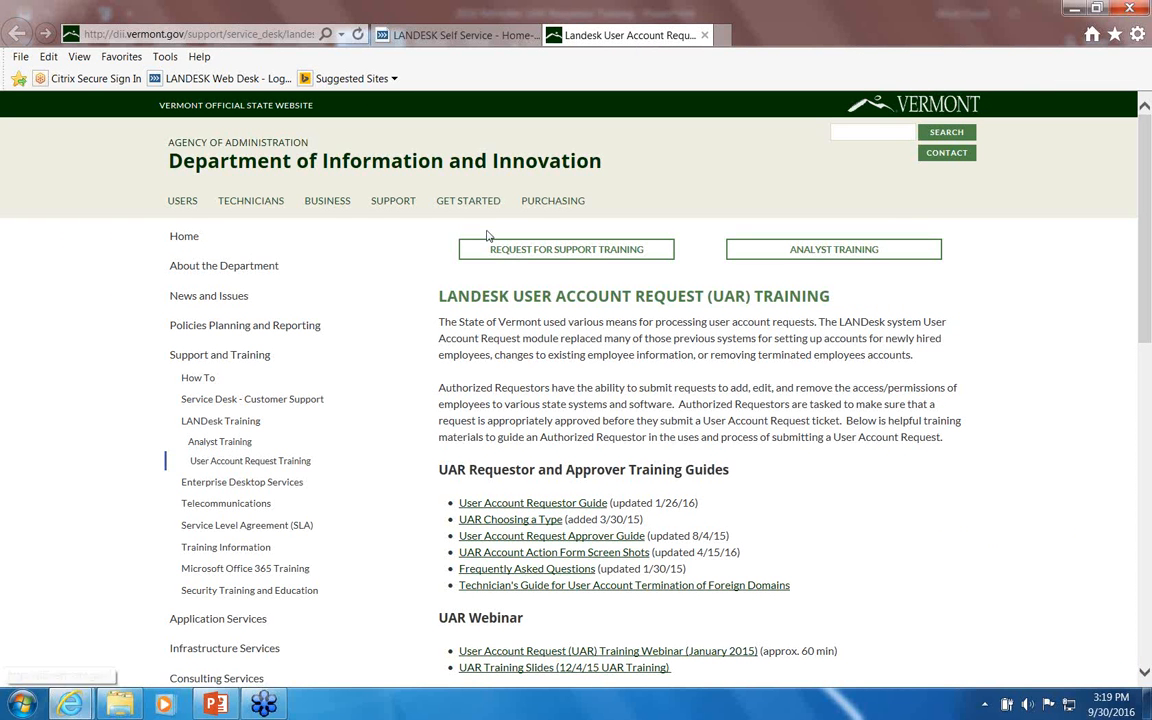
{"action": "left_click", "coordinate": [584, 258]}
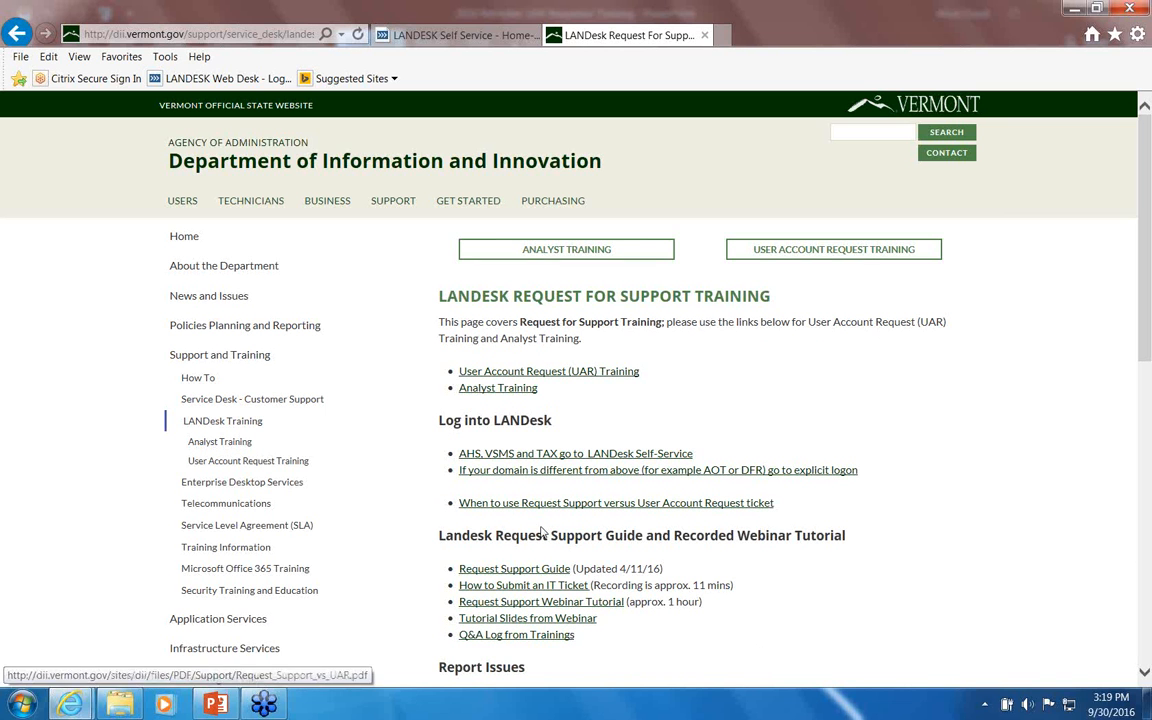
{"action": "left_click", "coordinate": [778, 256]}
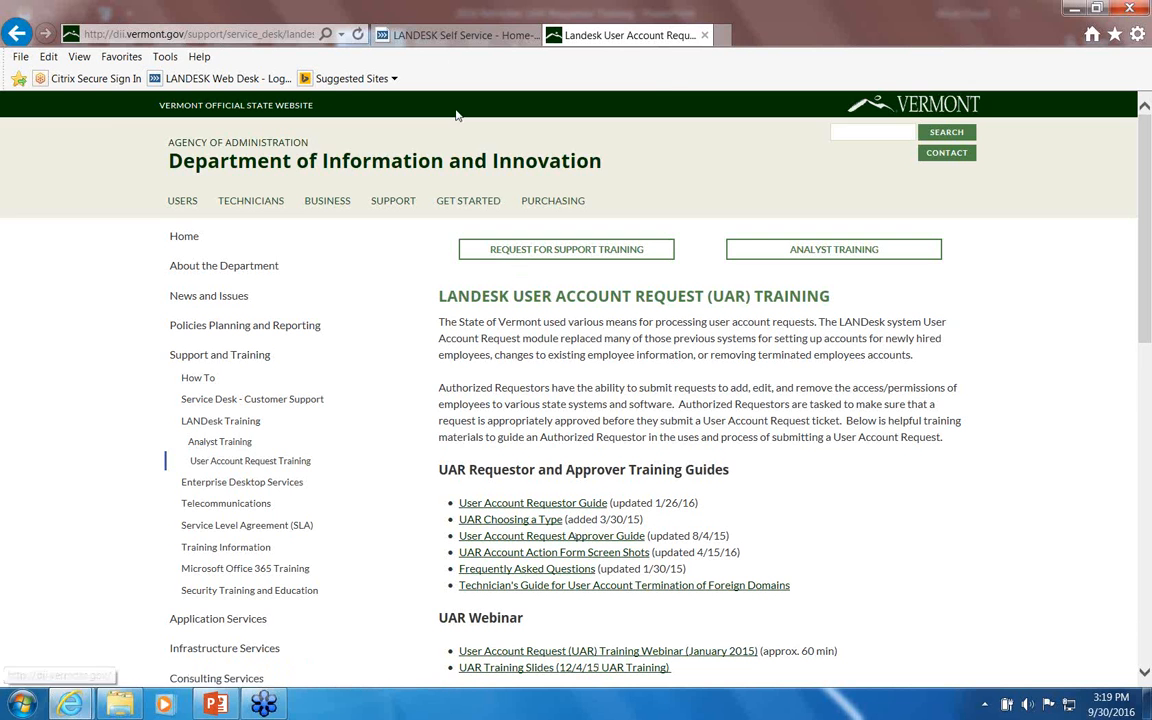
{"action": "left_click", "coordinate": [441, 36]}
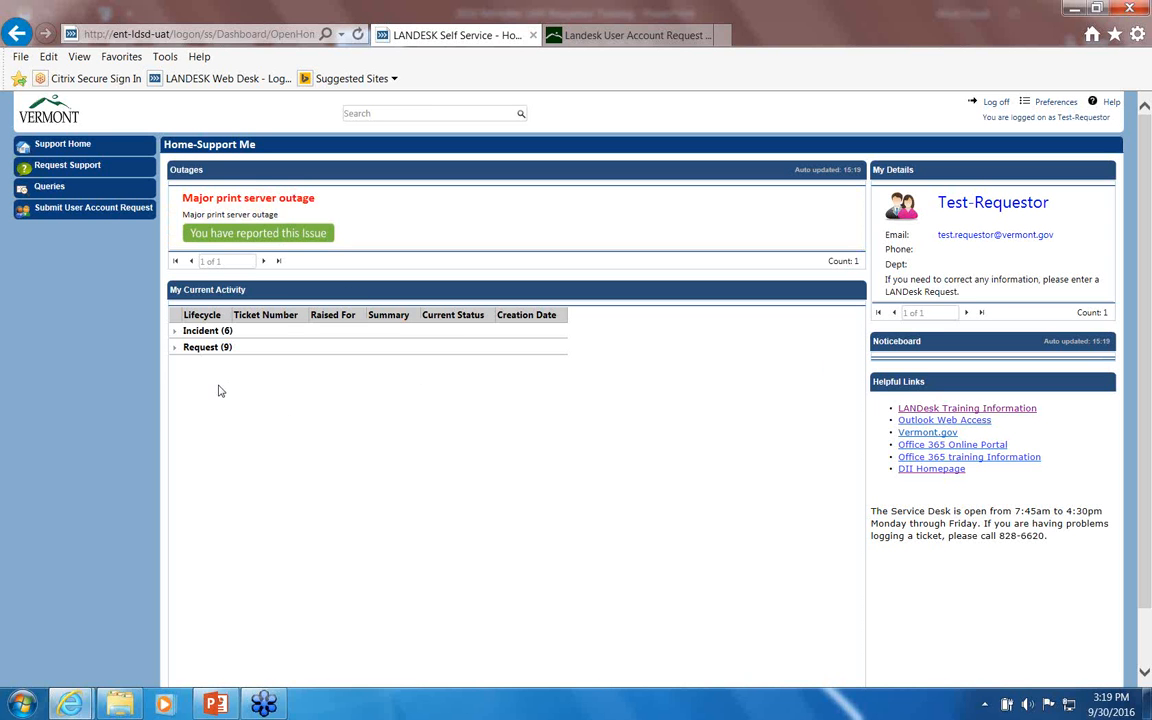
Step: Expand the nine current requests, then start a blank Submit User Account Request form
{"action": "left_click", "coordinate": [175, 348]}
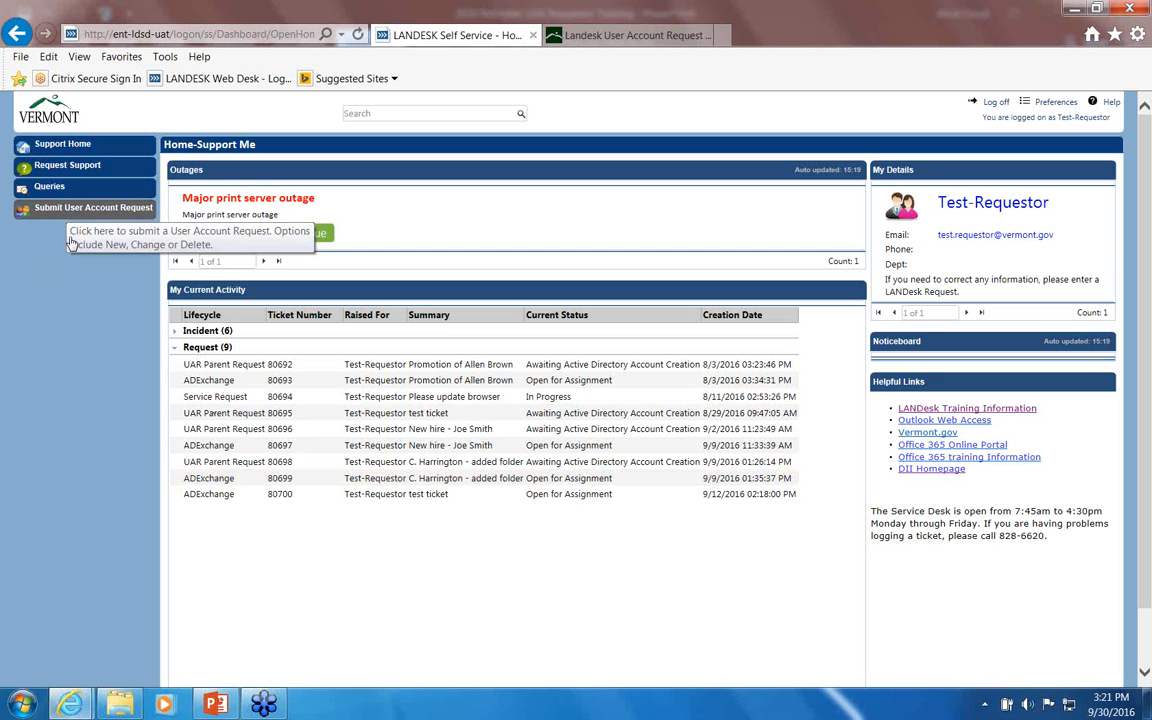
{"action": "left_click", "coordinate": [71, 241]}
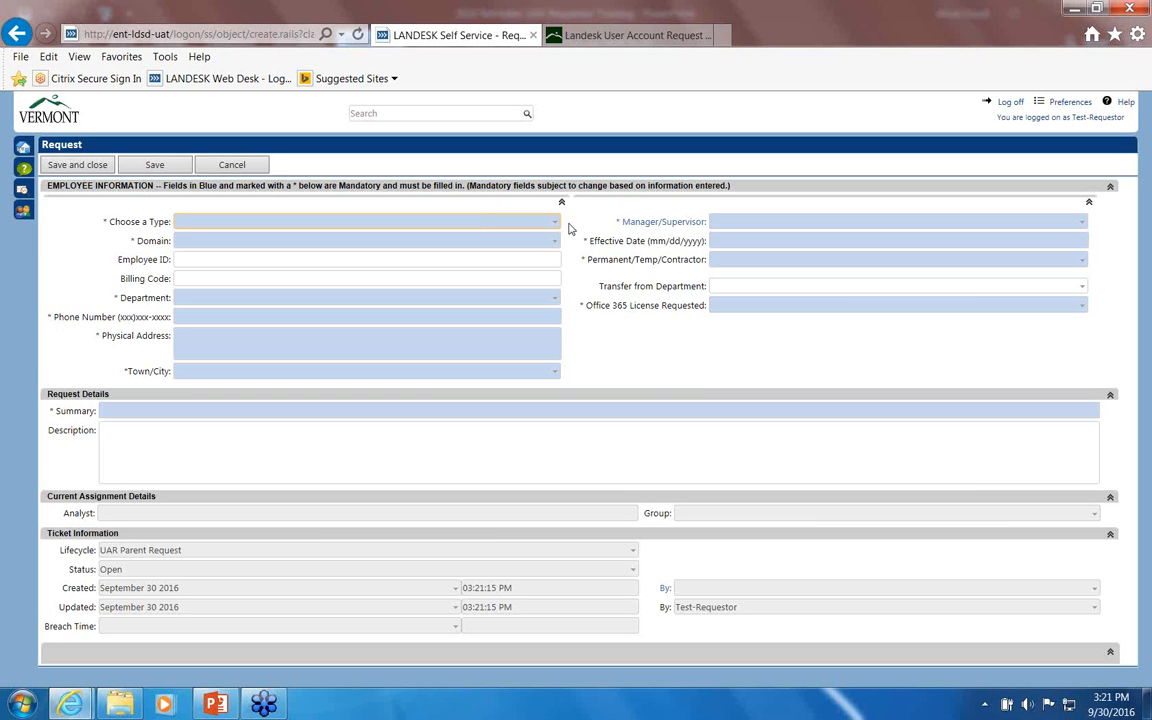
Step: Choose New Hire as the request type and AHS - Agency of Human Services as the domain
{"action": "left_click", "coordinate": [555, 222]}
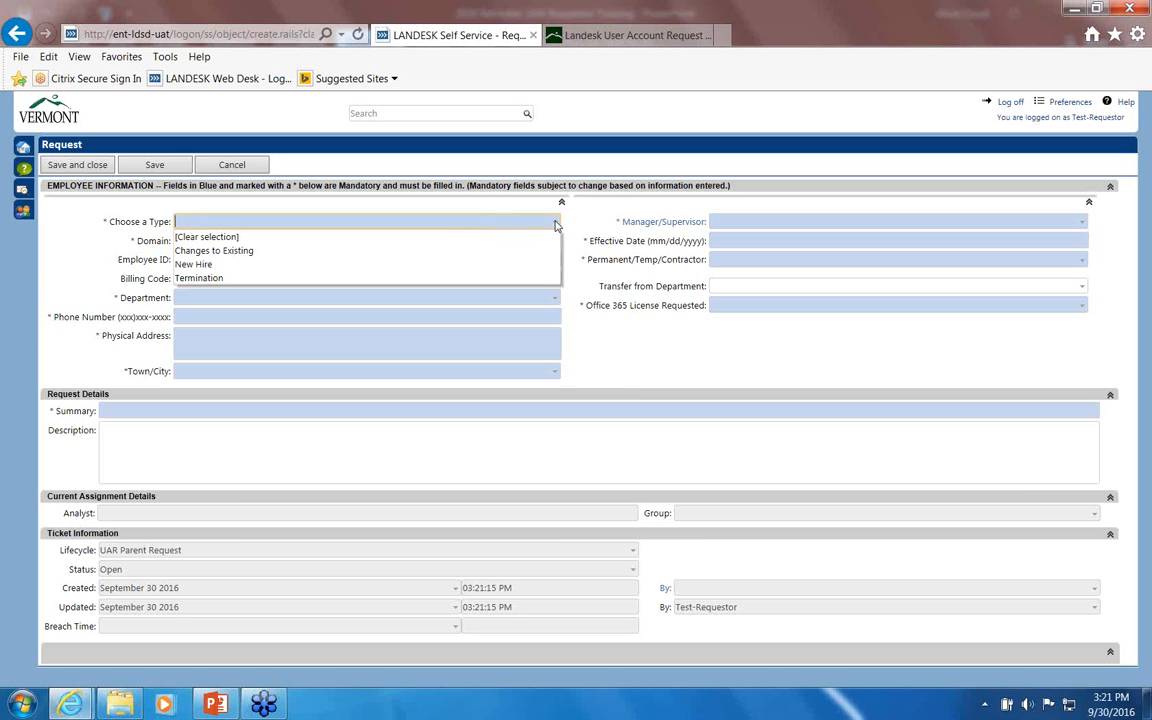
{"action": "left_click", "coordinate": [207, 266]}
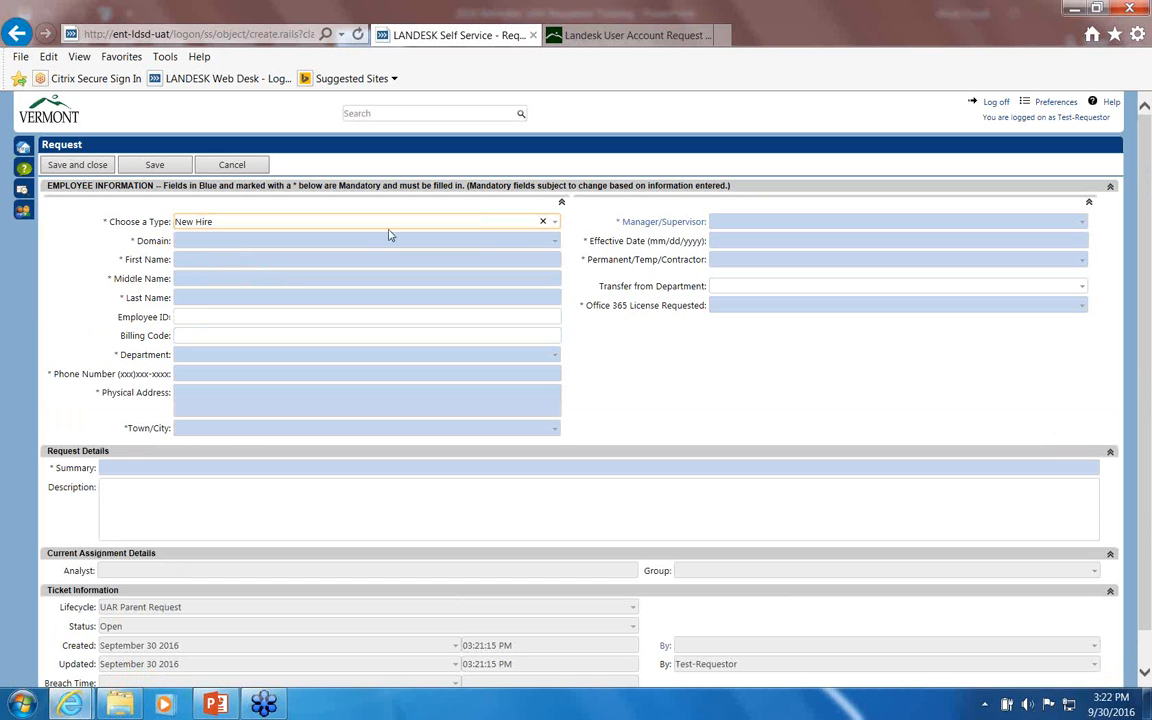
{"action": "left_click", "coordinate": [346, 244]}
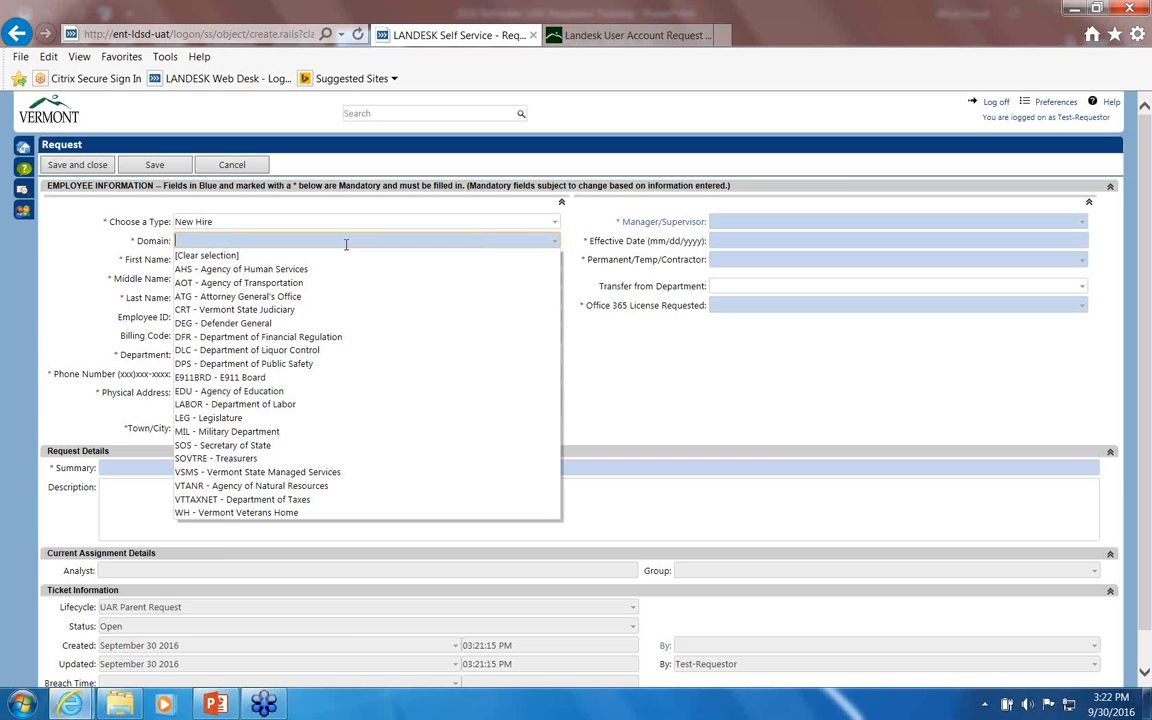
{"action": "type", "text": "la"}
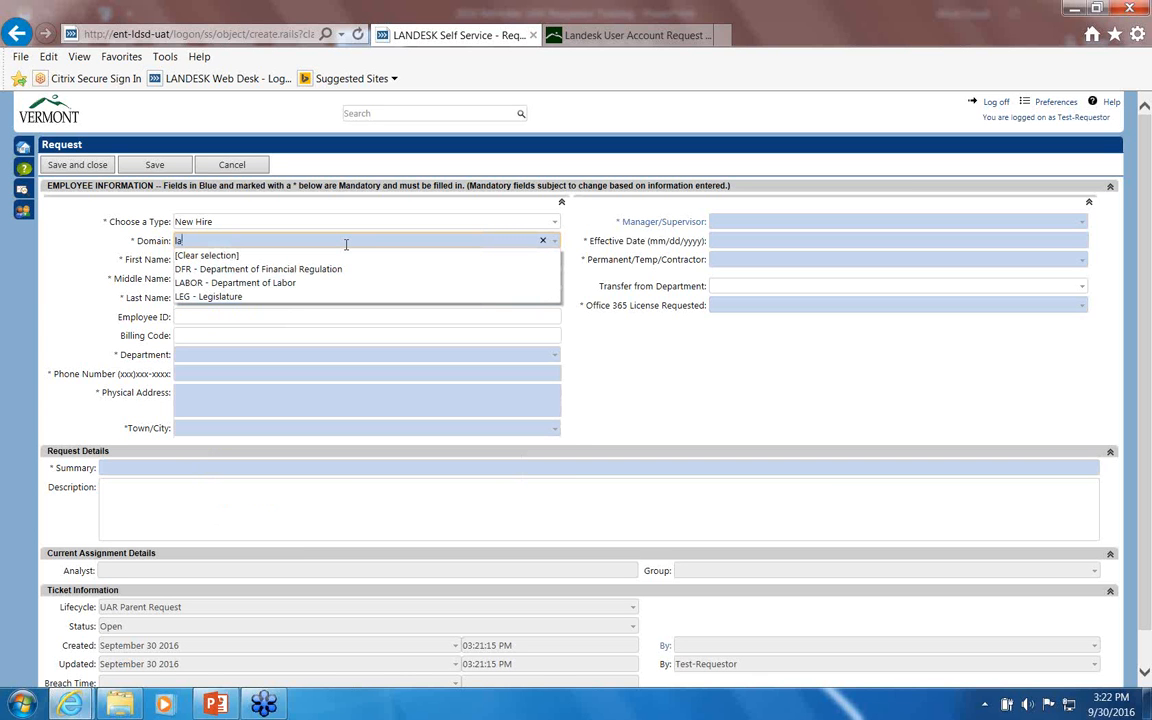
{"action": "type", "text": "b"}
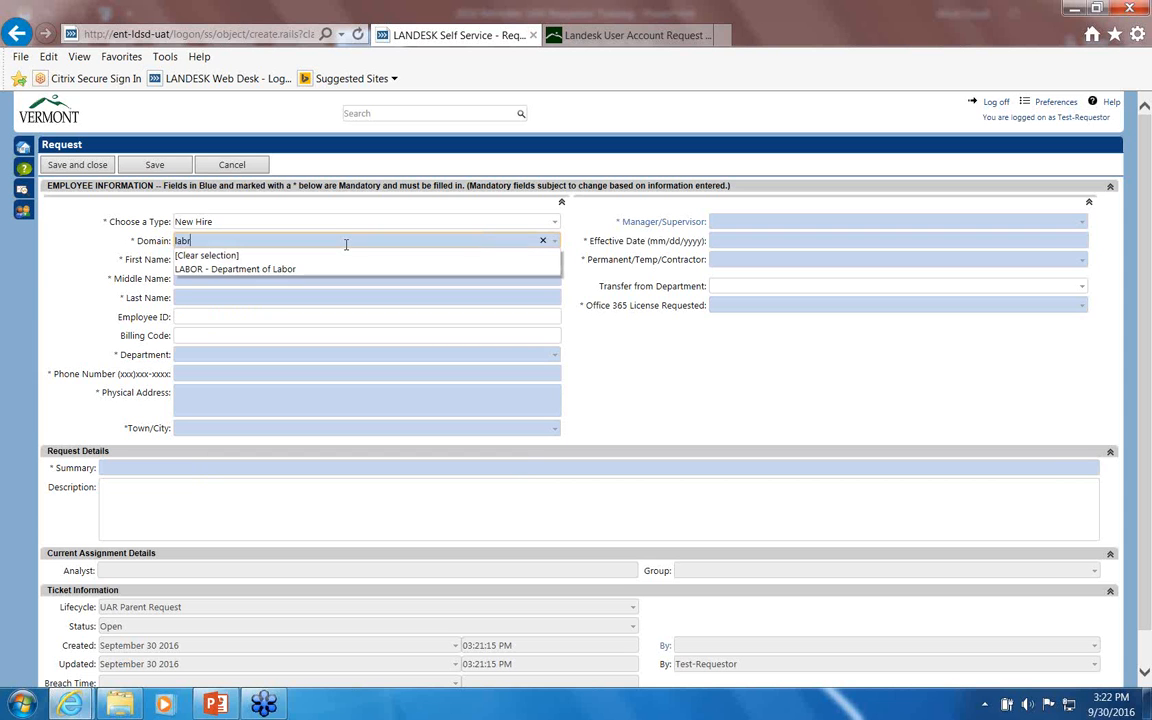
{"action": "type", "text": "r"}
{"action": "key", "text": "BackSpace"}
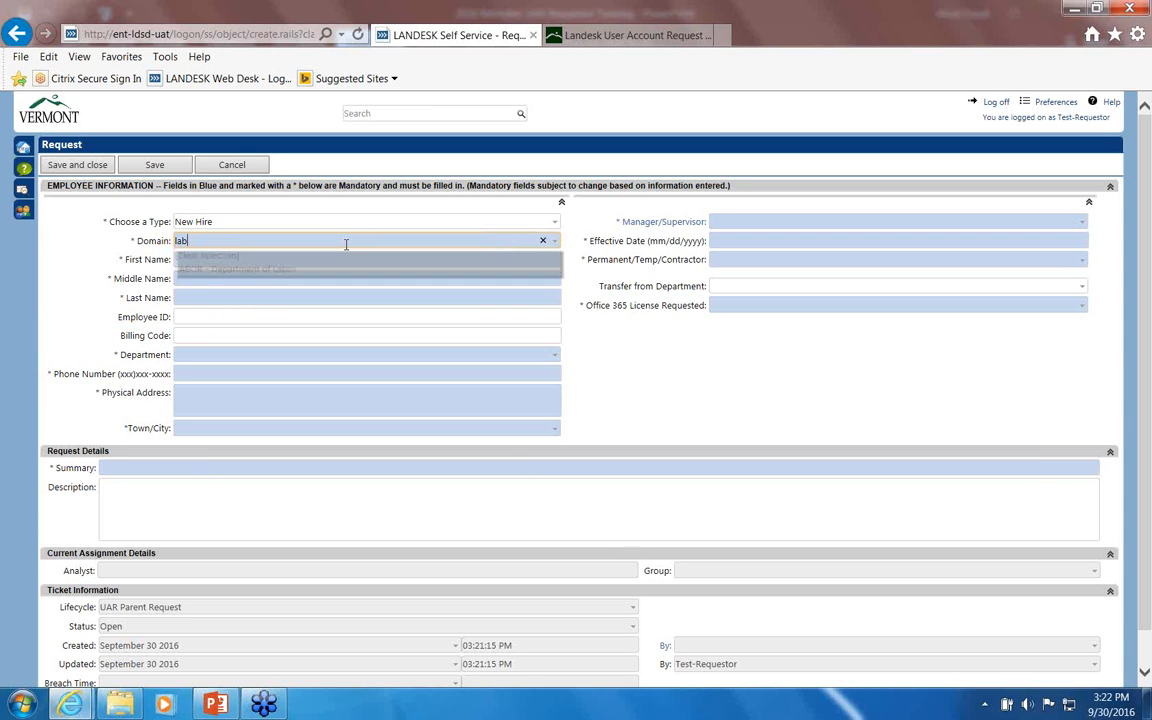
{"action": "type", "text": "o"}
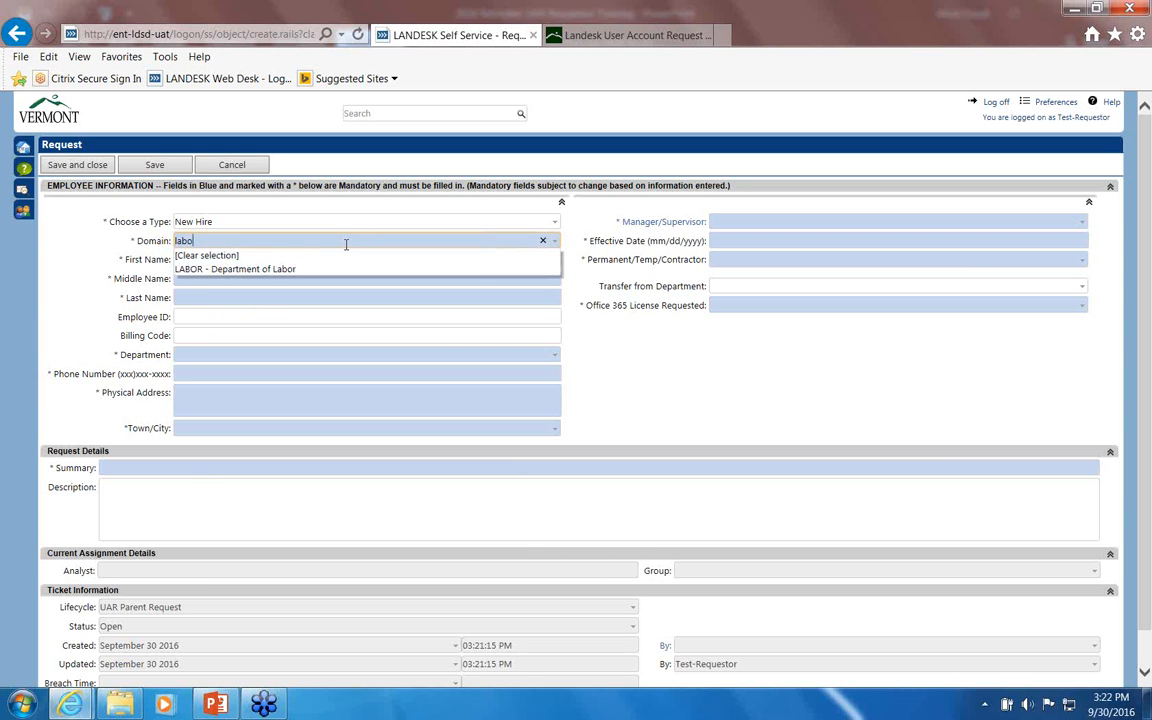
{"action": "left_click", "coordinate": [262, 269]}
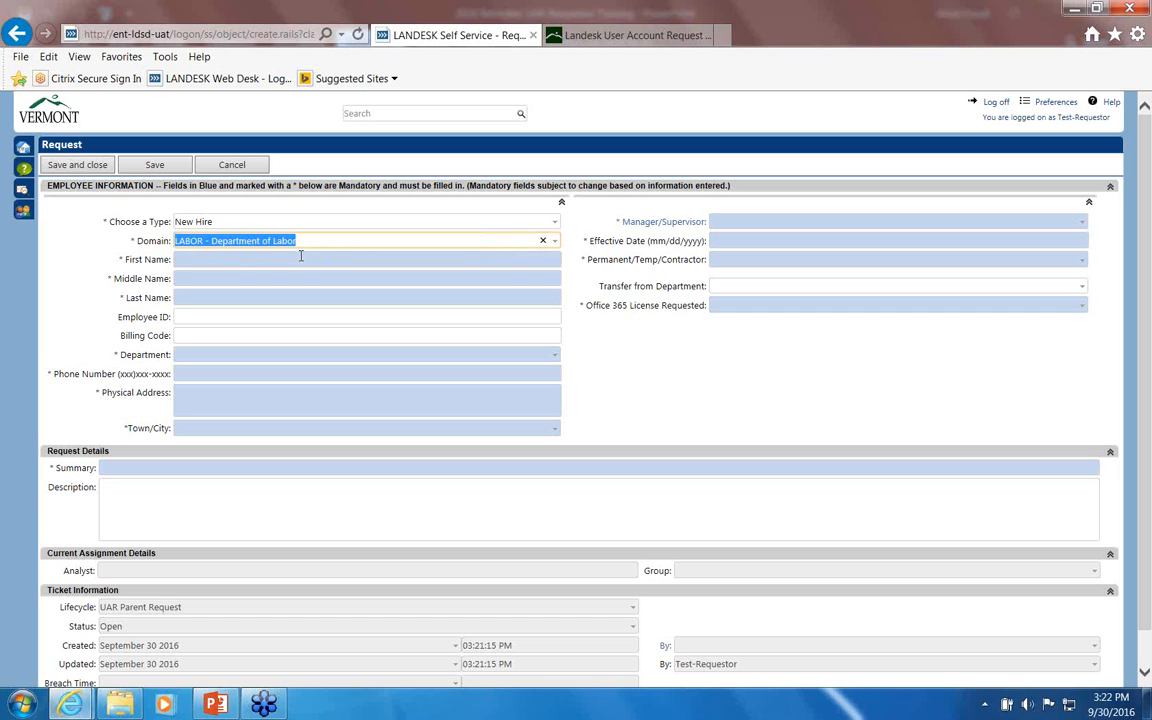
{"action": "type", "text": "ahs"}
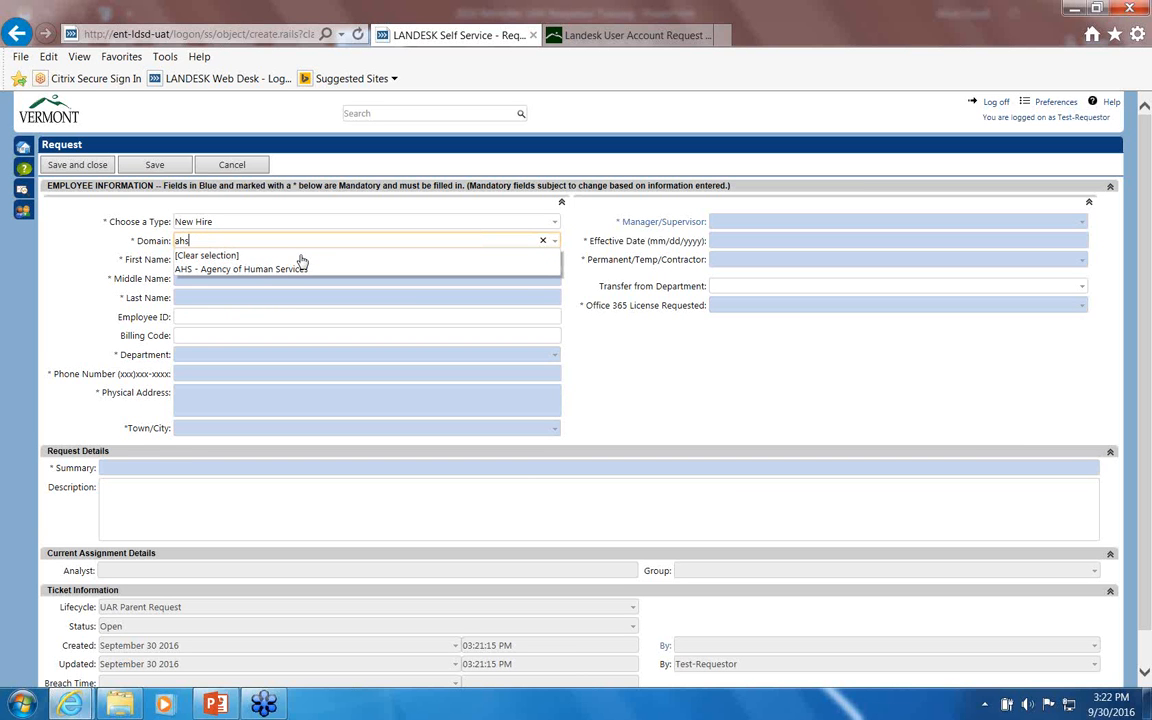
{"action": "left_click", "coordinate": [243, 272]}
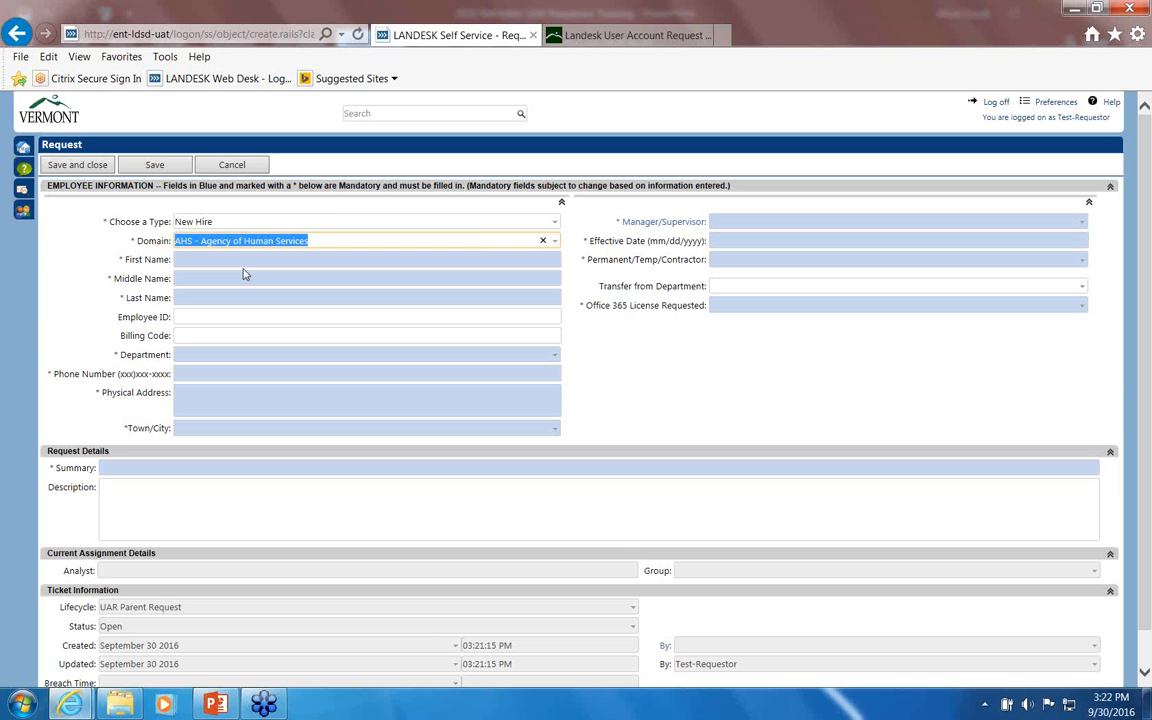
Step: Enter the employee's first name, middle initial and last name
{"action": "left_click", "coordinate": [188, 262]}
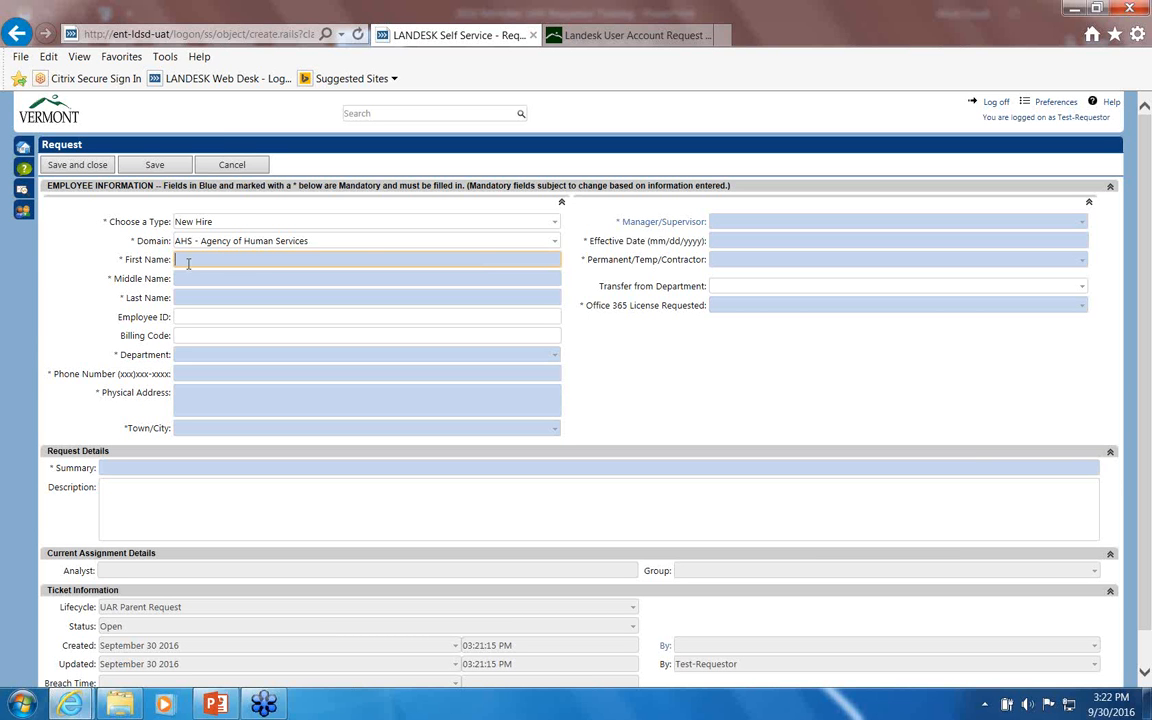
{"action": "type", "text": "Joe"}
{"action": "key", "text": "Tab"}
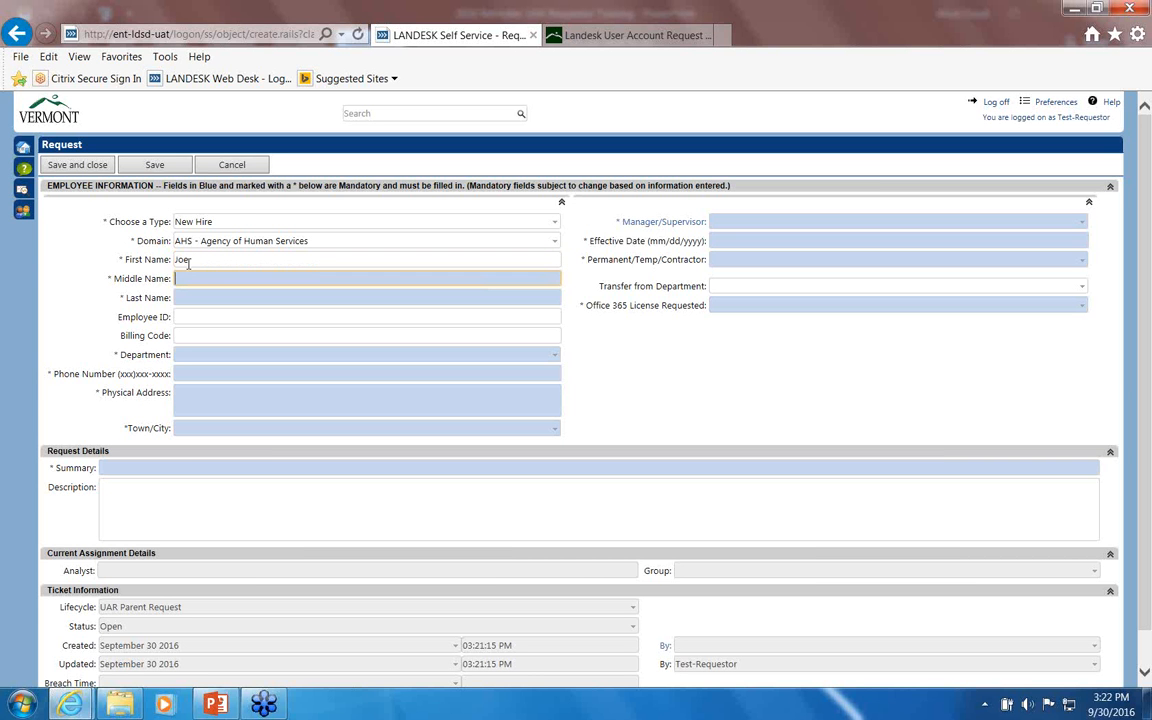
{"action": "type", "text": "none"}
{"action": "key", "text": "BackSpace"}
{"action": "key", "text": "BackSpace"}
{"action": "key", "text": "BackSpace"}
{"action": "key", "text": "BackSpace"}
{"action": "type", "text": "I"}
{"action": "key", "text": "Tab"}
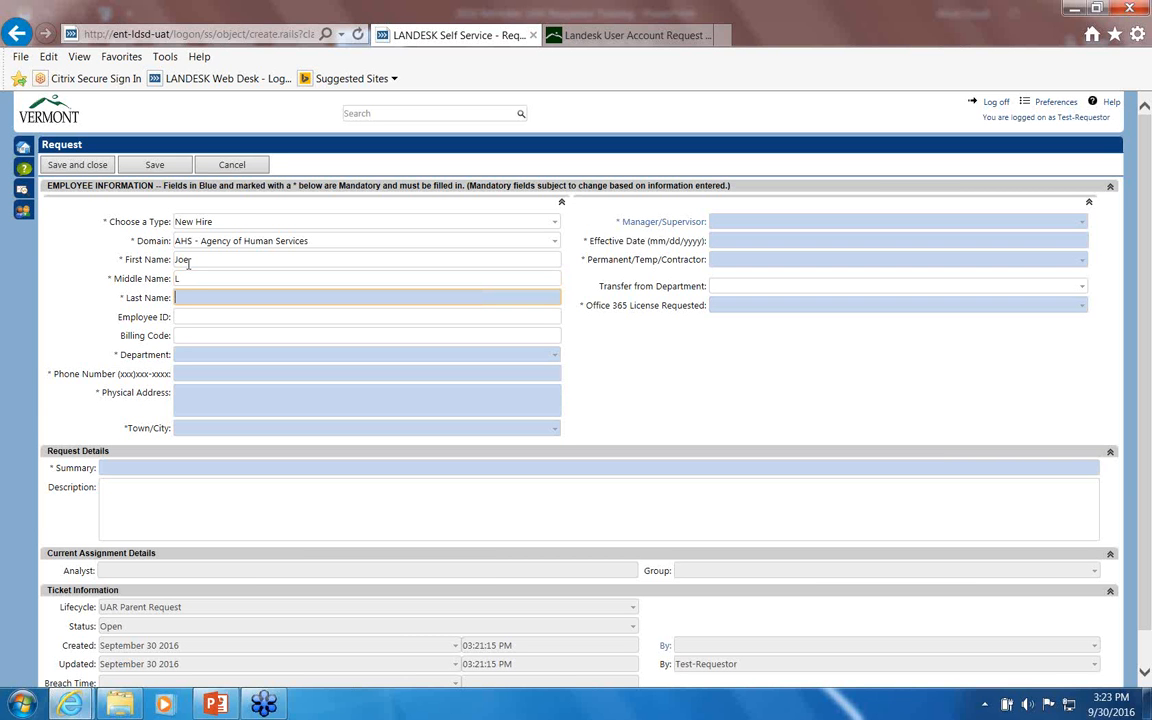
{"action": "type", "text": "Smith"}
Step: Skip Employee ID and Billing Code, and filter the Department list by 'dcf'
{"action": "key", "text": "Tab"}
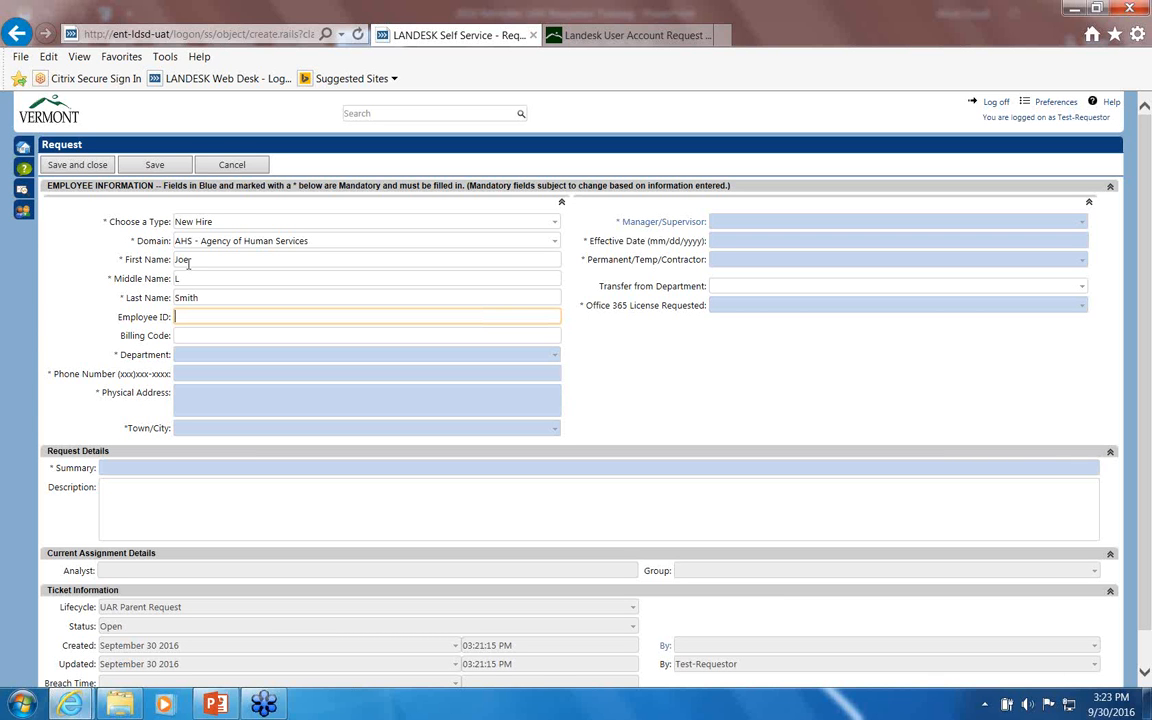
{"action": "key", "text": "Tab"}
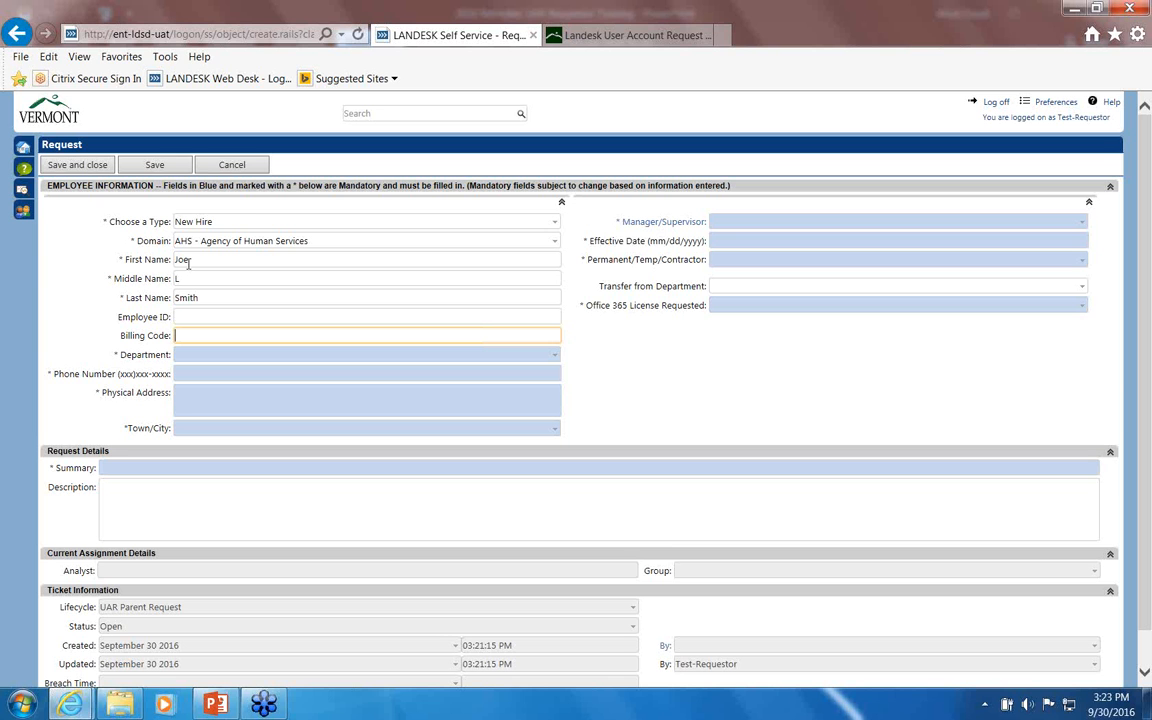
{"action": "key", "text": "Tab"}
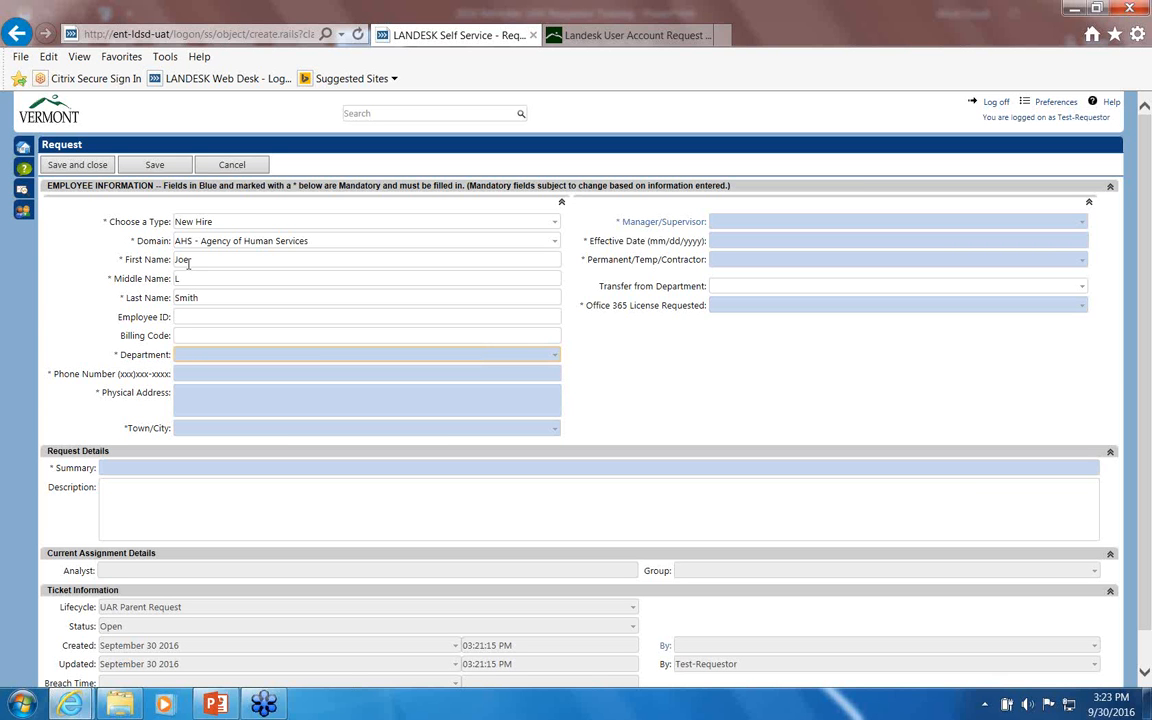
{"action": "type", "text": "dcf"}
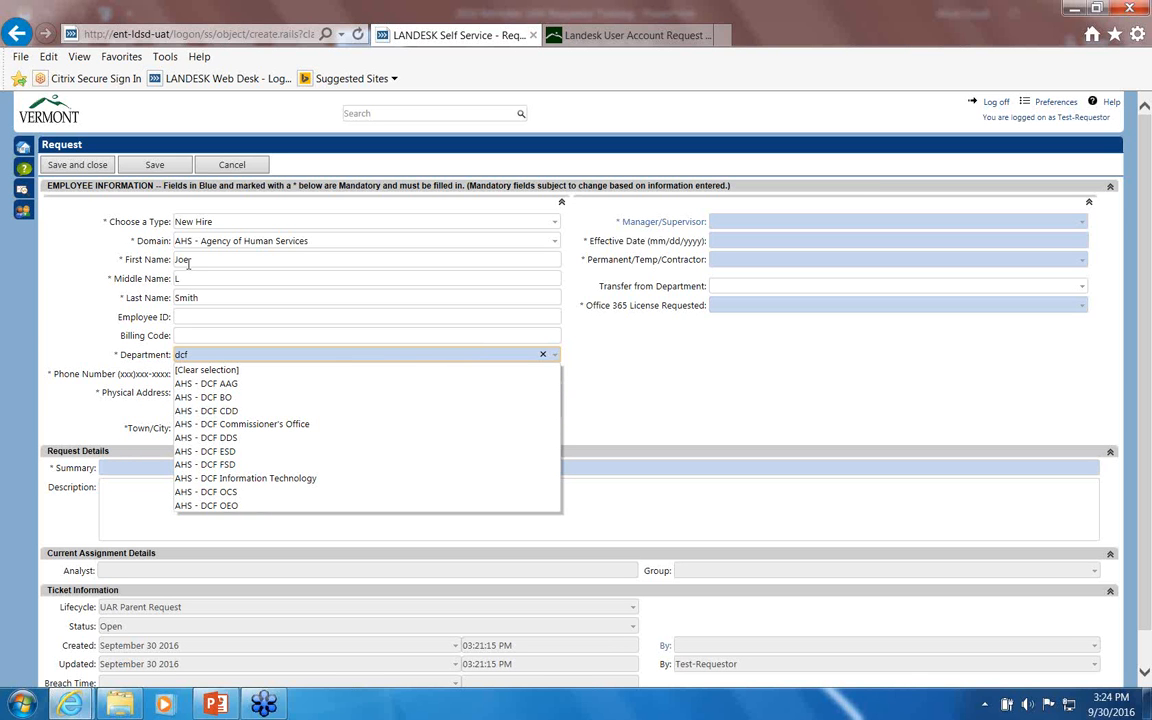
Step: Set the department to AHS - DCF Commissioner's Office and enter the employee's phone number
{"action": "left_click", "coordinate": [228, 424]}
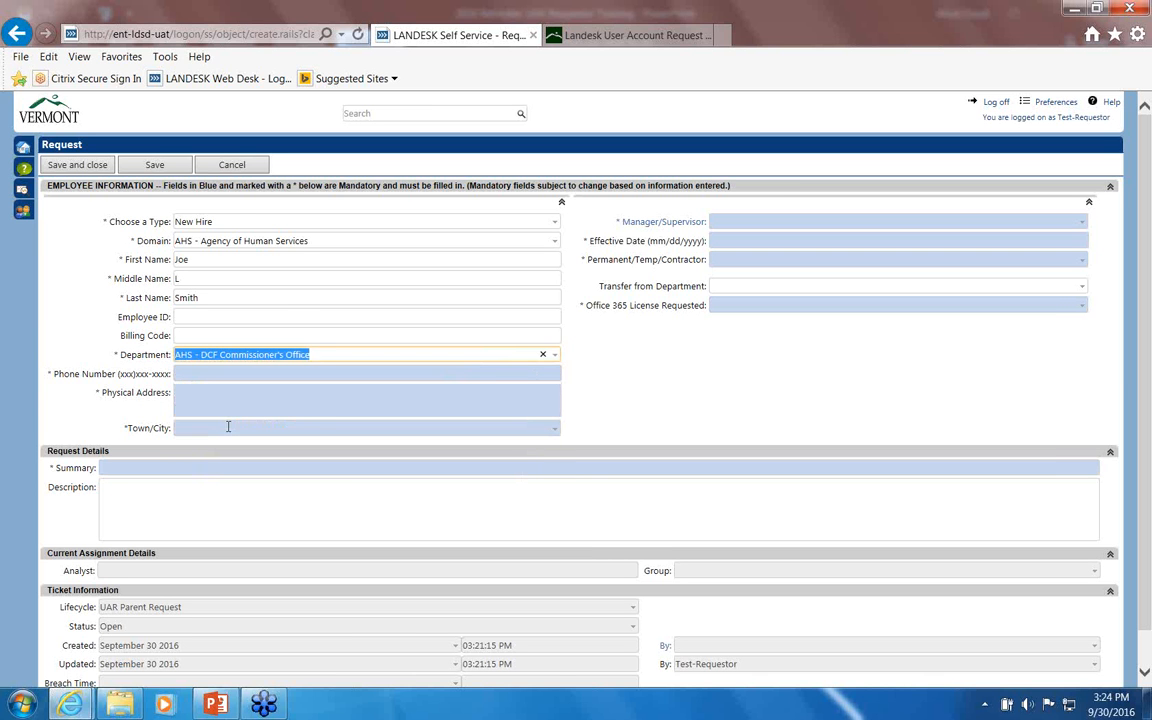
{"action": "left_click", "coordinate": [207, 375]}
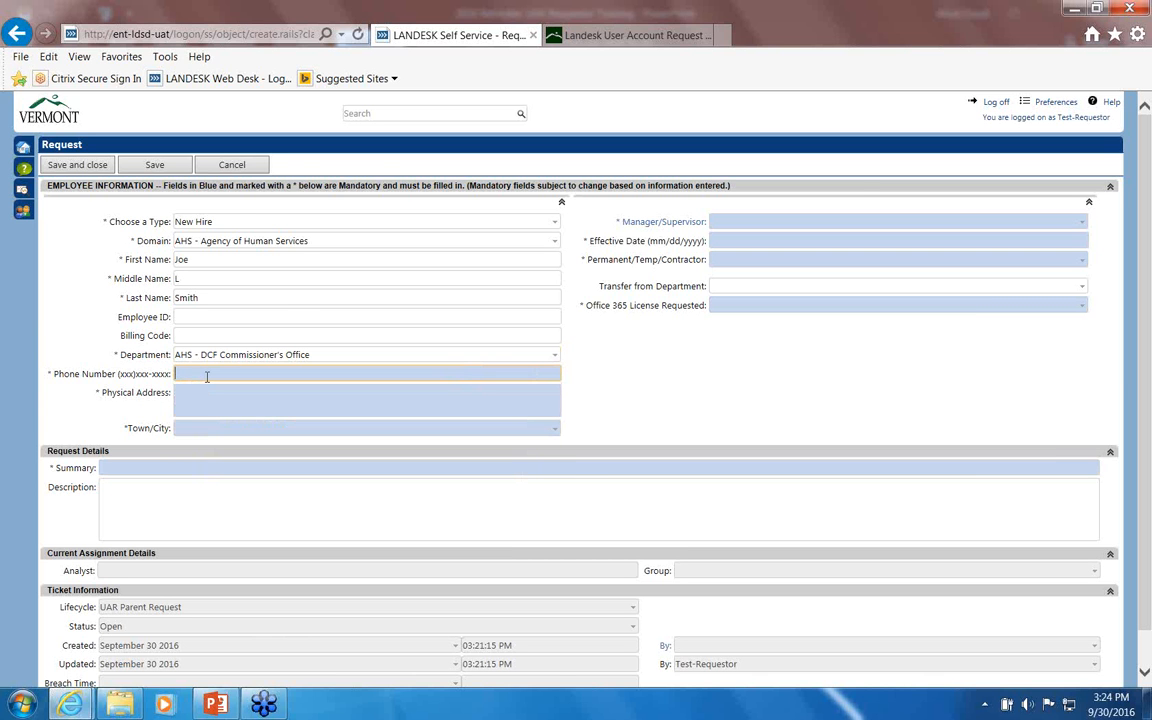
Step: Enter the employee's street address and choose Montpelier as the town
{"action": "key", "text": "Tab"}
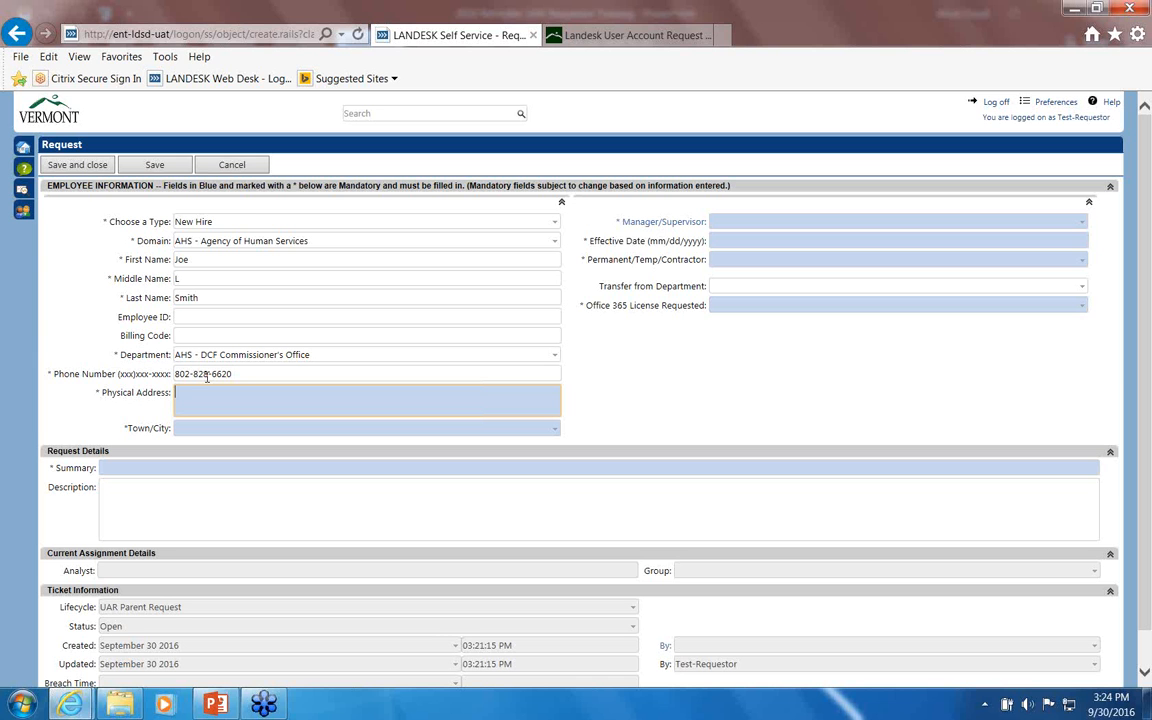
{"action": "type", "text": "133 state st"}
{"action": "key", "text": "Tab"}
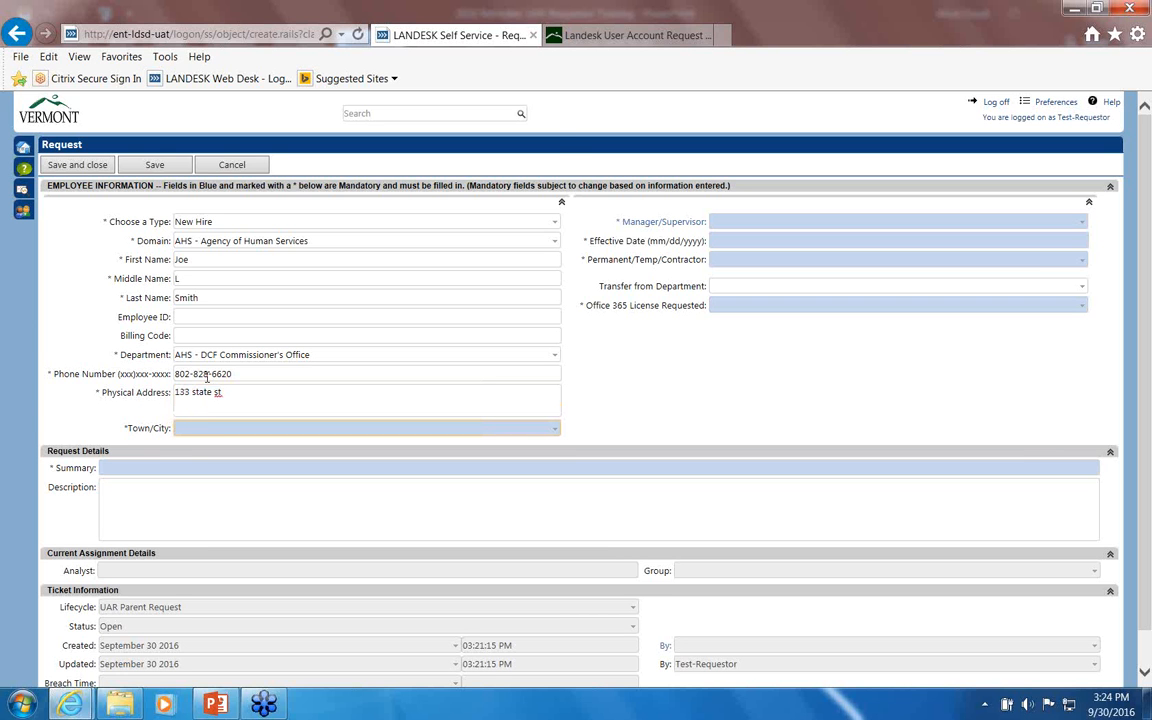
{"action": "type", "text": "mon"}
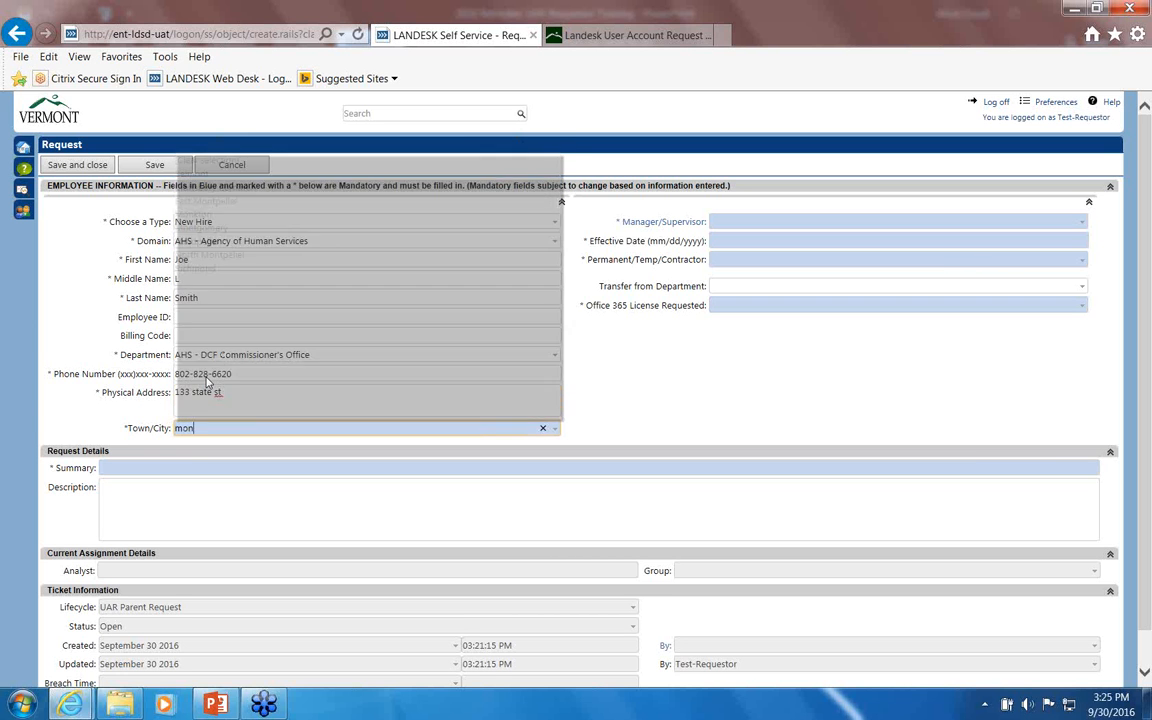
{"action": "type", "text": "t"}
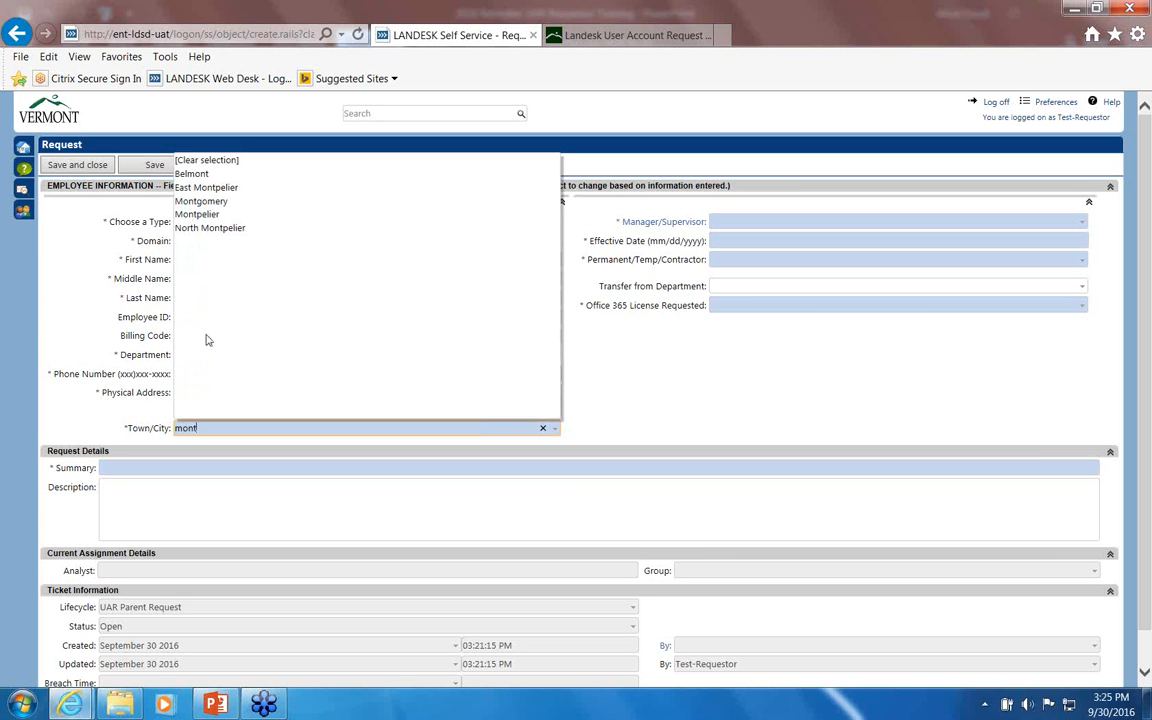
{"action": "left_click", "coordinate": [198, 215]}
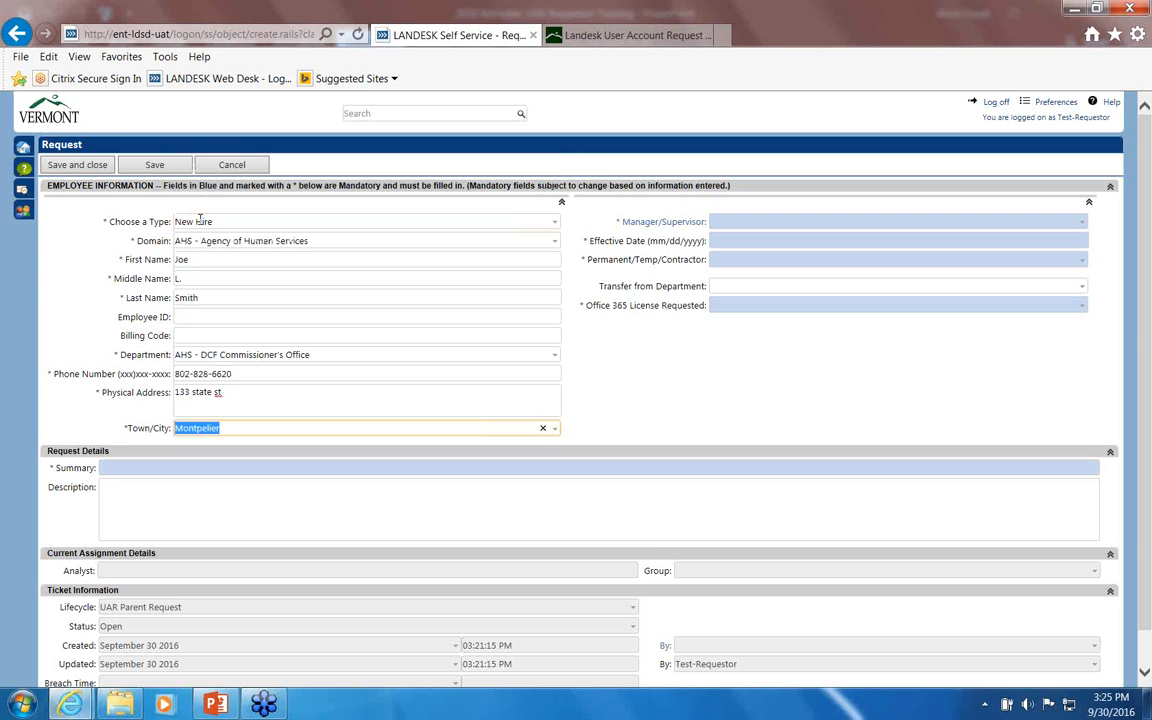
{"action": "key", "text": "Tab"}
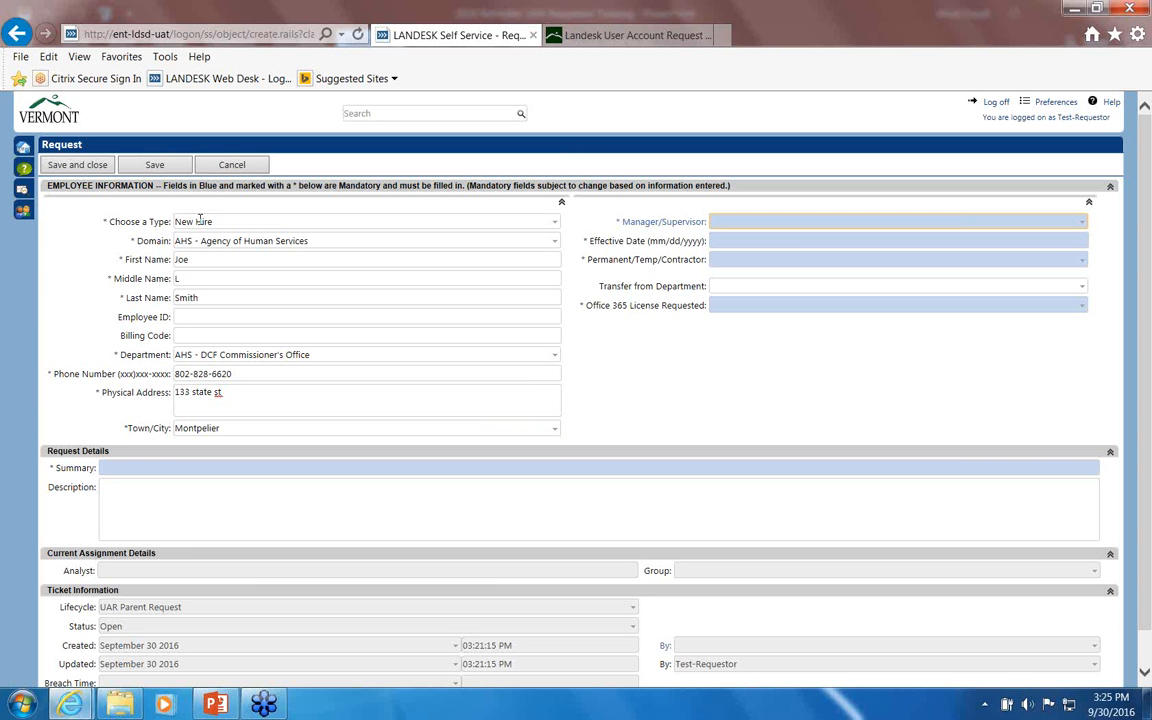
Step: Search by surname and choose the employee's manager/supervisor from the suggestions
{"action": "type", "text": "lec"}
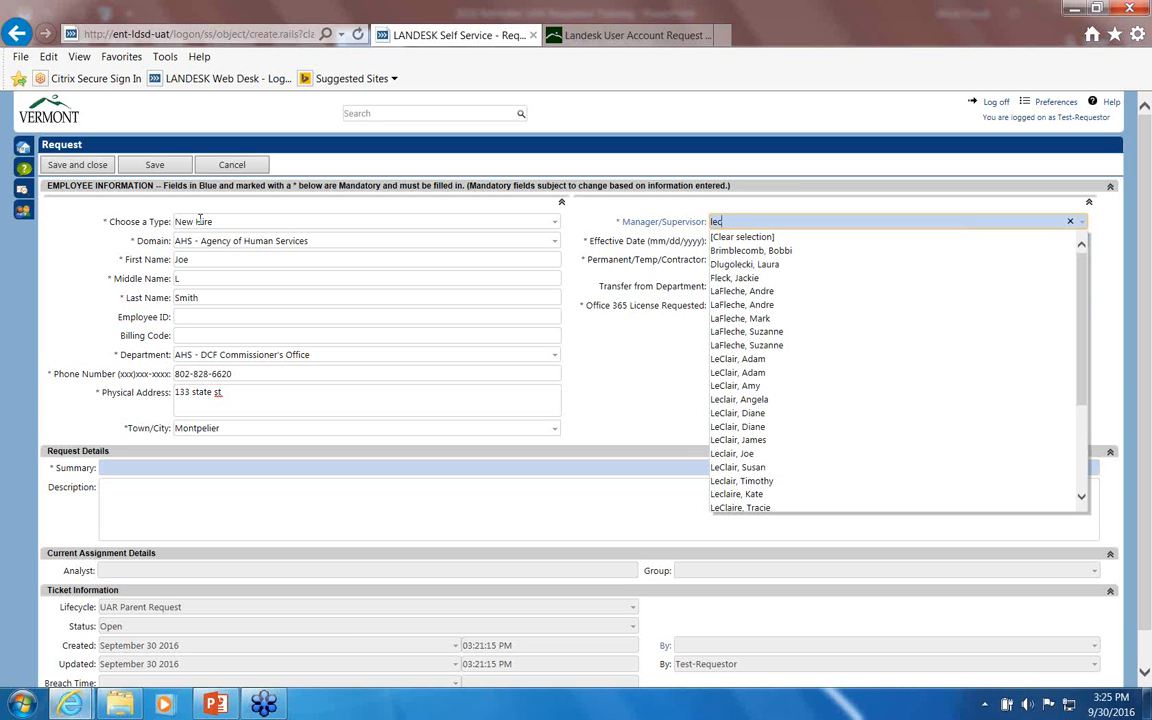
{"action": "type", "text": "lerc"}
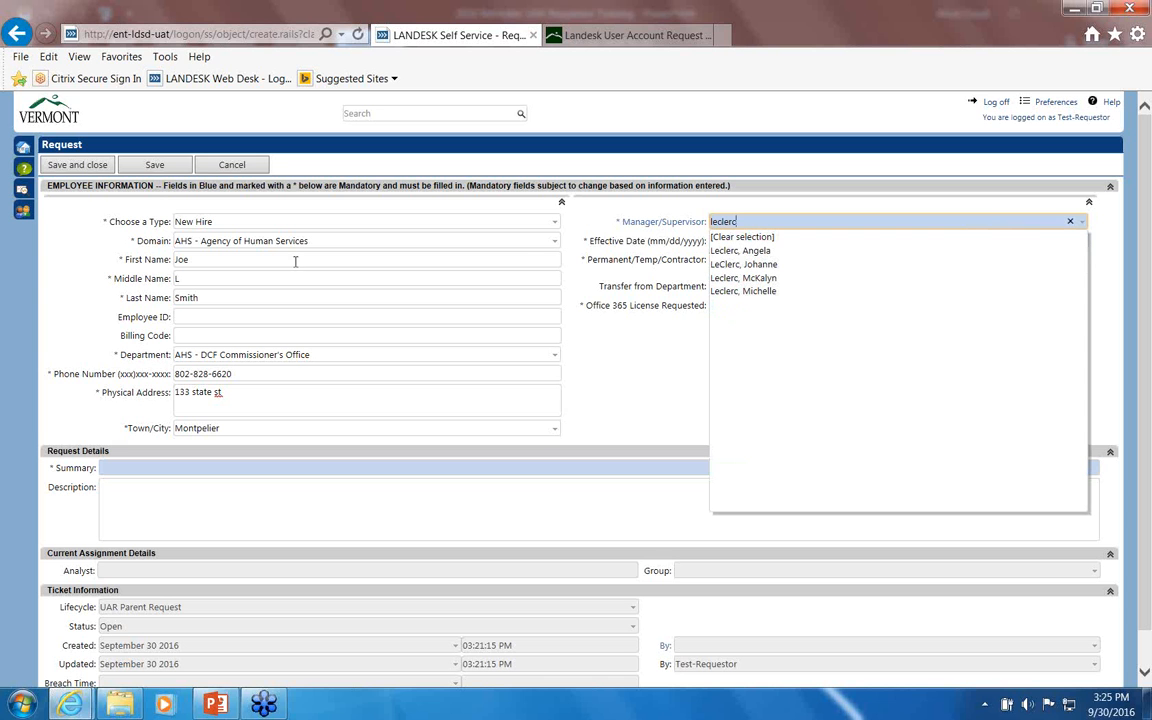
{"action": "left_click", "coordinate": [722, 251]}
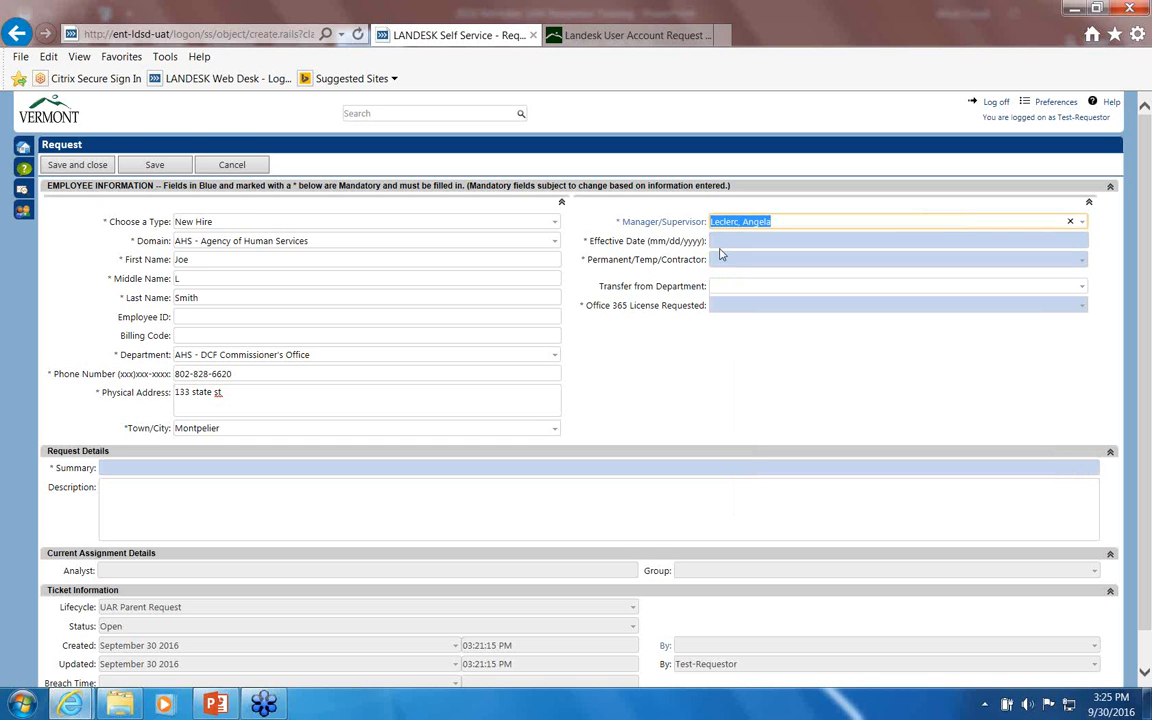
{"action": "left_click", "coordinate": [727, 241]}
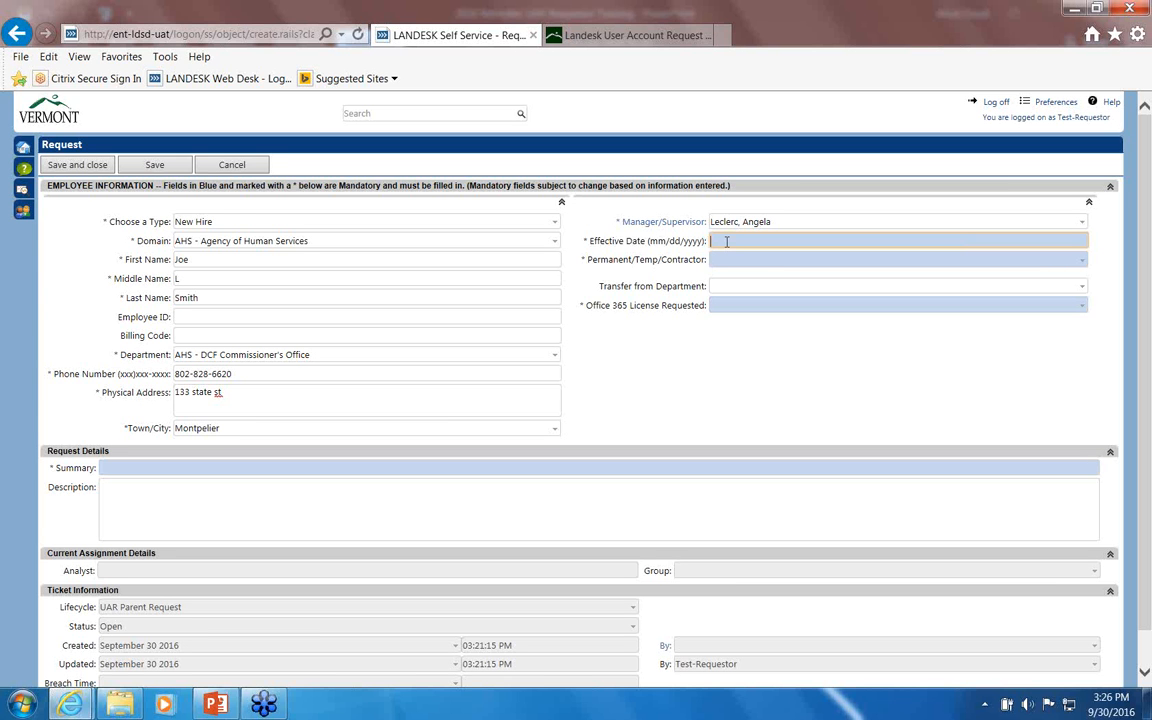
Step: Enter 10/3/2016 as the effective date
{"action": "type", "text": "10/30"}
{"action": "key", "text": "BackSpace"}
{"action": "key", "text": "BackSpace"}
{"action": "type", "text": "/2016"}
{"action": "key", "text": "Tab"}
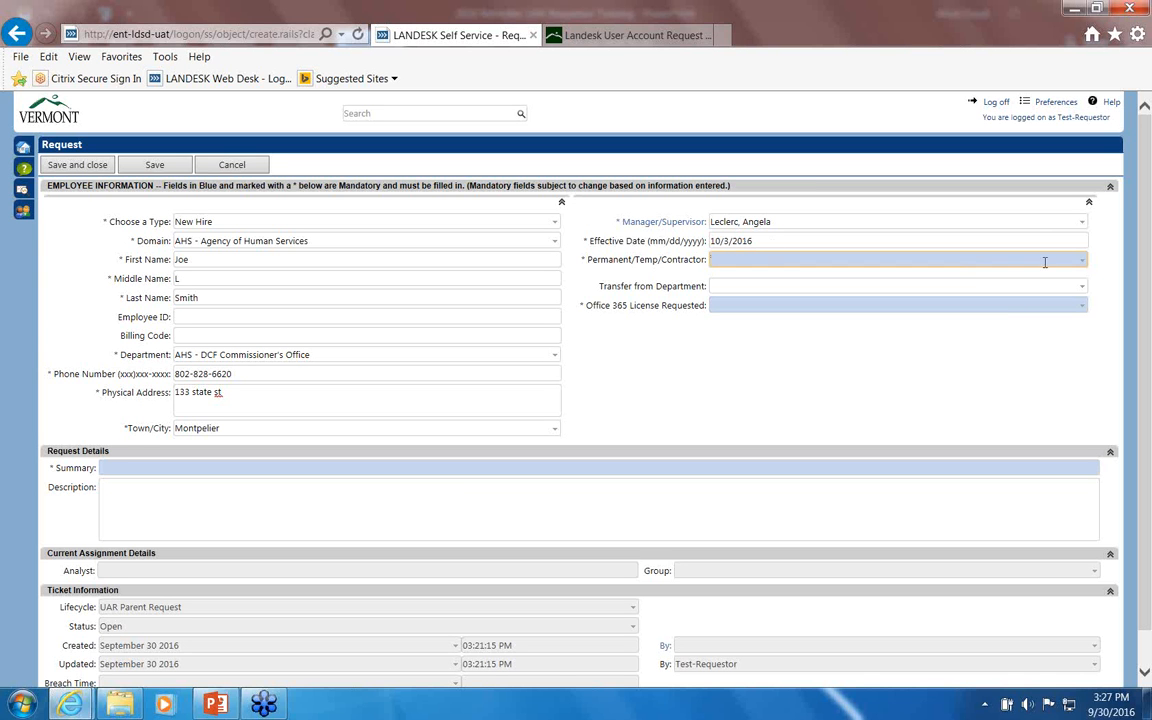
Step: Mark the employment type as Temporary with expiration date 12/31/2017
{"action": "left_click", "coordinate": [1085, 262]}
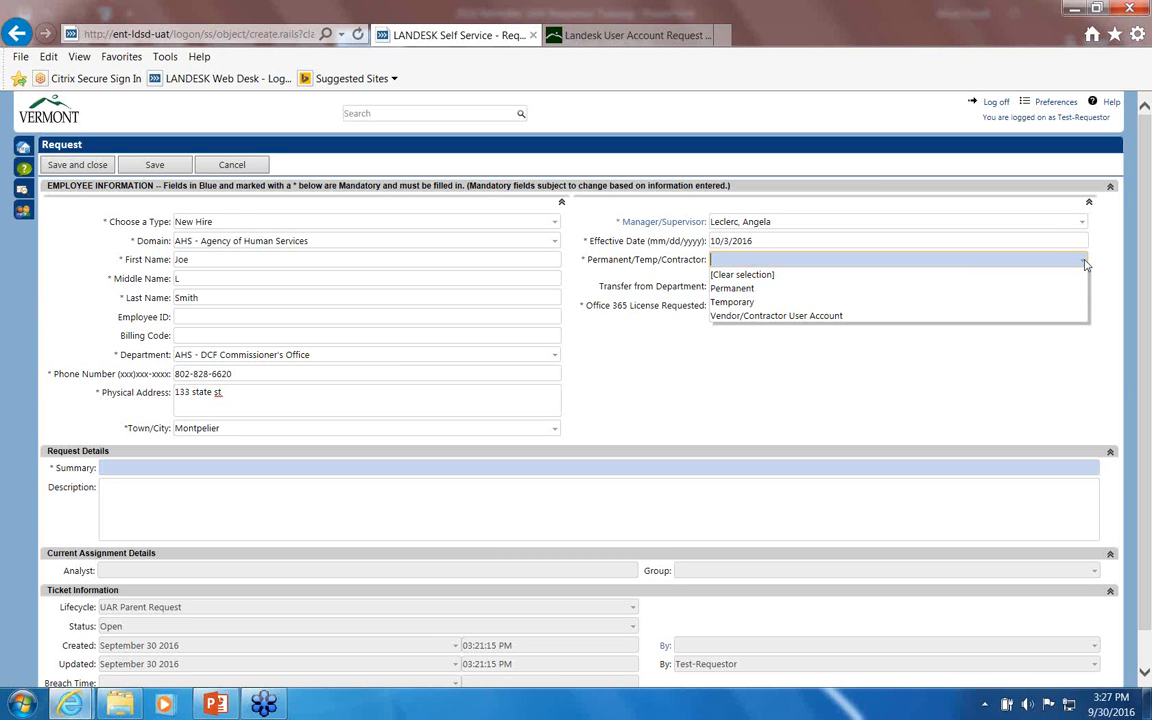
{"action": "left_click", "coordinate": [731, 303]}
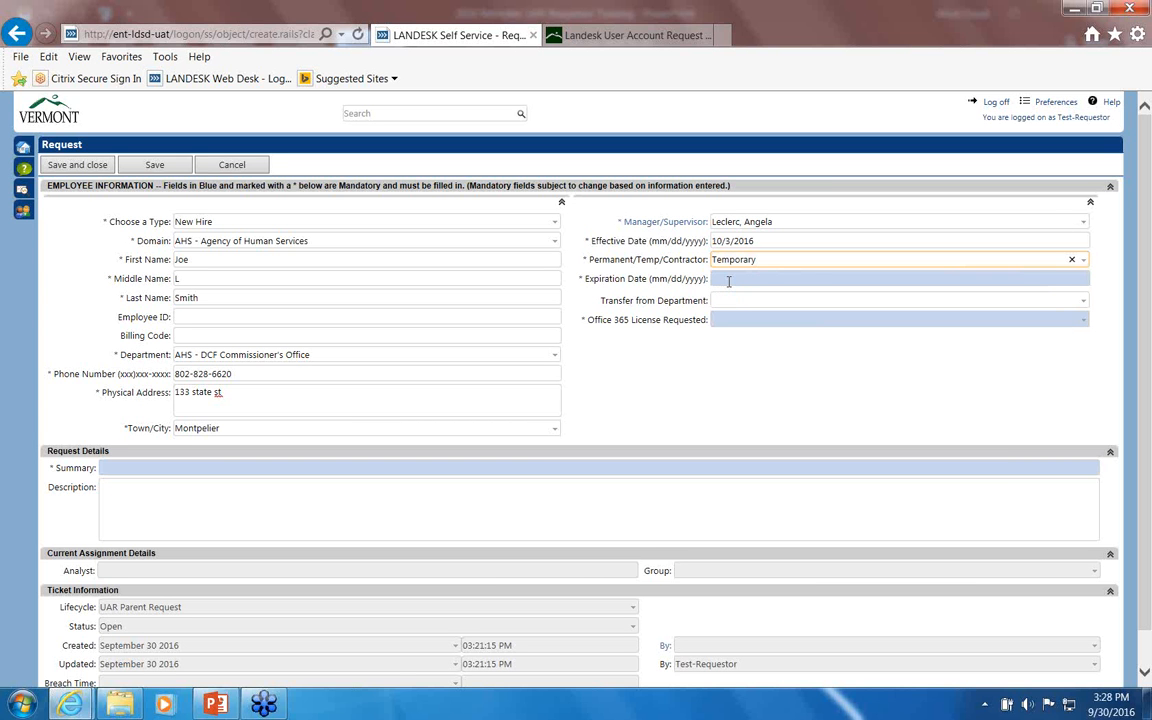
{"action": "left_click", "coordinate": [722, 279]}
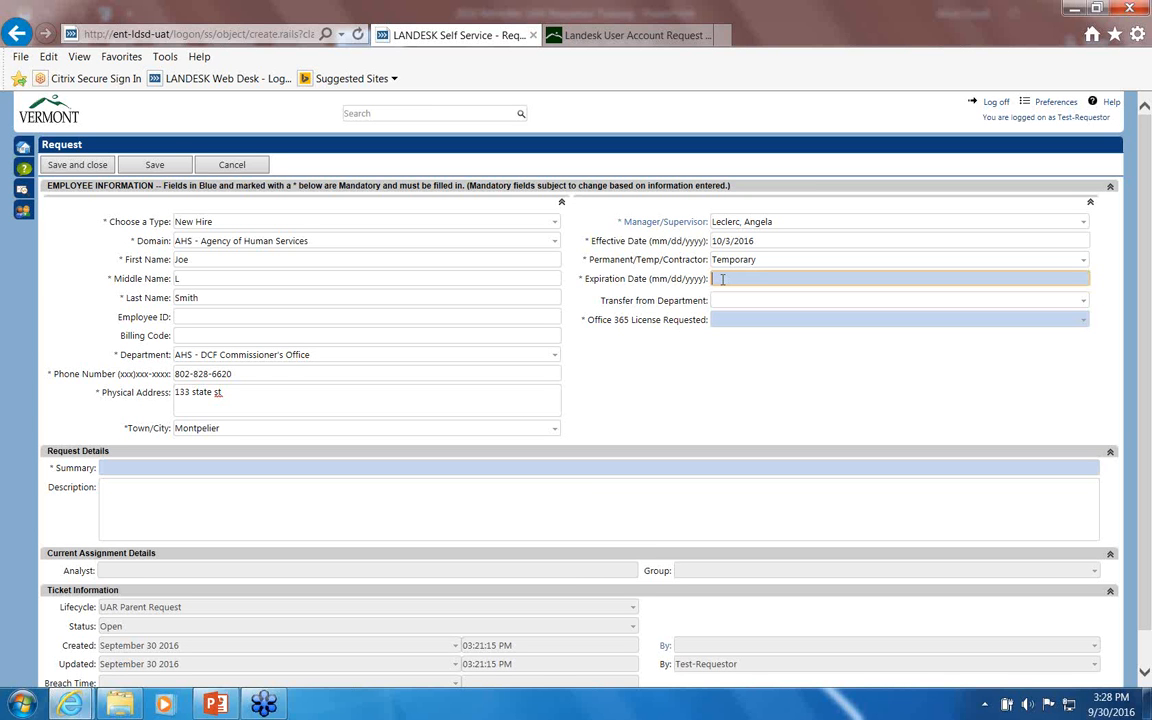
{"action": "type", "text": "12/31/2"}
{"action": "type", "text": "017"}
{"action": "left_click", "coordinate": [725, 300]}
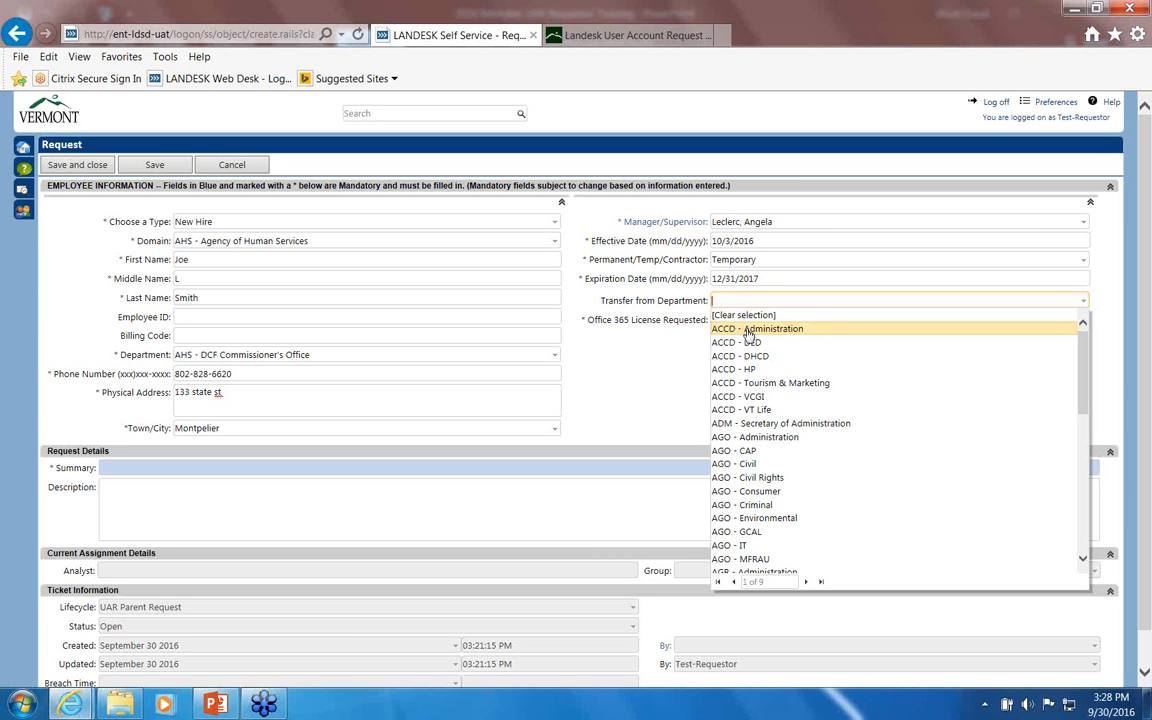
{"action": "left_click", "coordinate": [747, 330]}
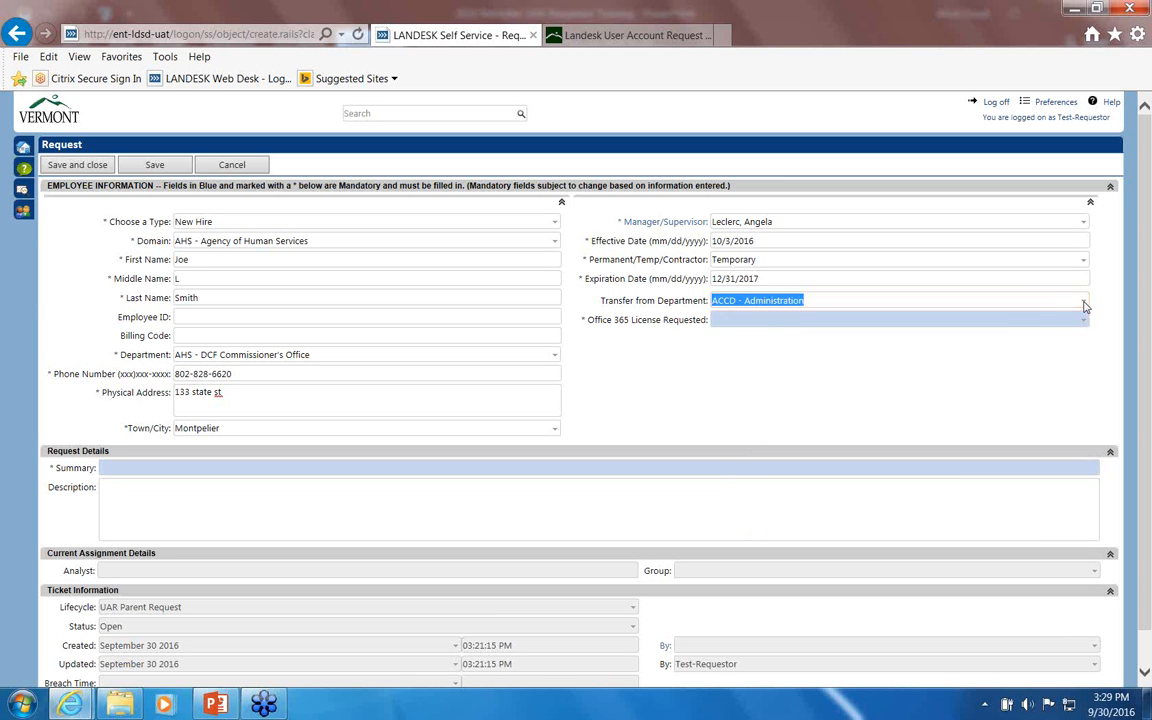
{"action": "left_click", "coordinate": [1084, 305]}
{"action": "left_click", "coordinate": [777, 315]}
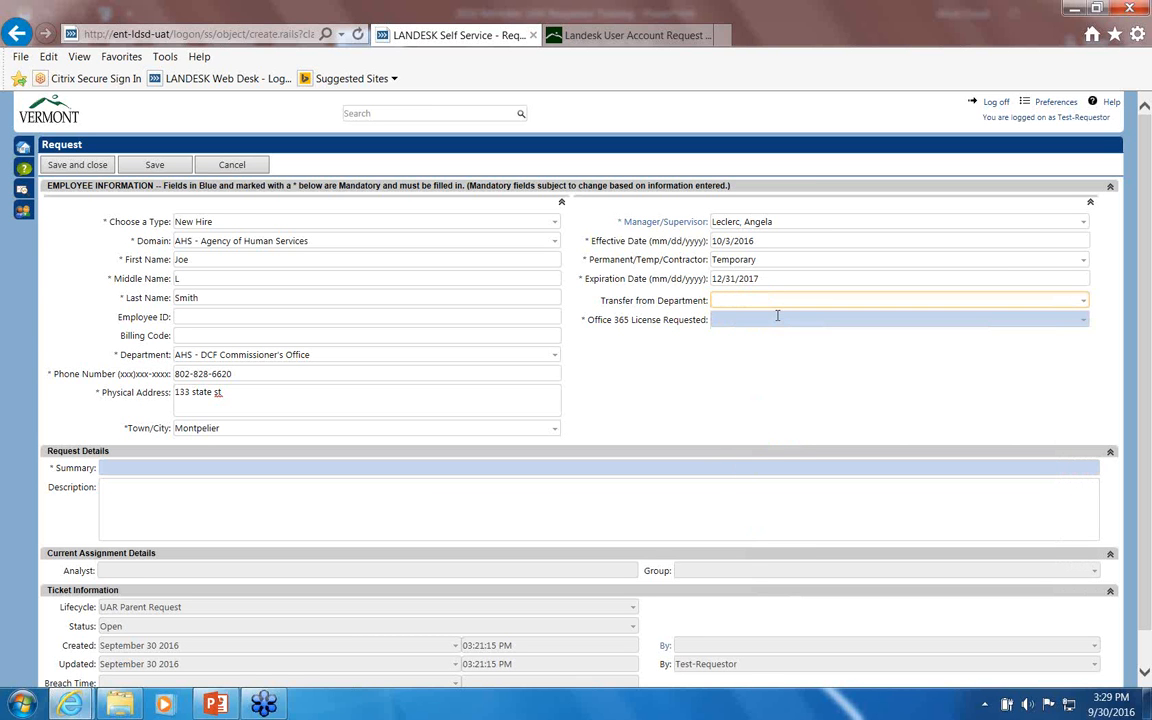
Step: Choose G1 in the Office 365 License Requested dropdown
{"action": "left_click", "coordinate": [777, 318]}
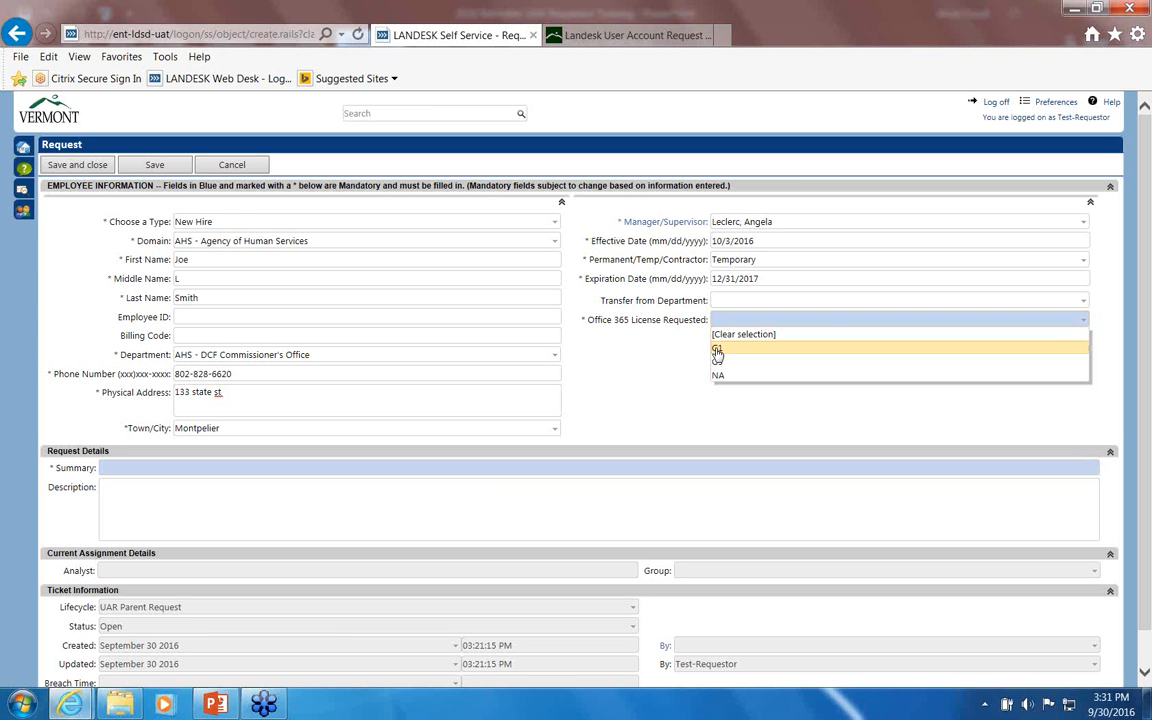
{"action": "left_click", "coordinate": [717, 350]}
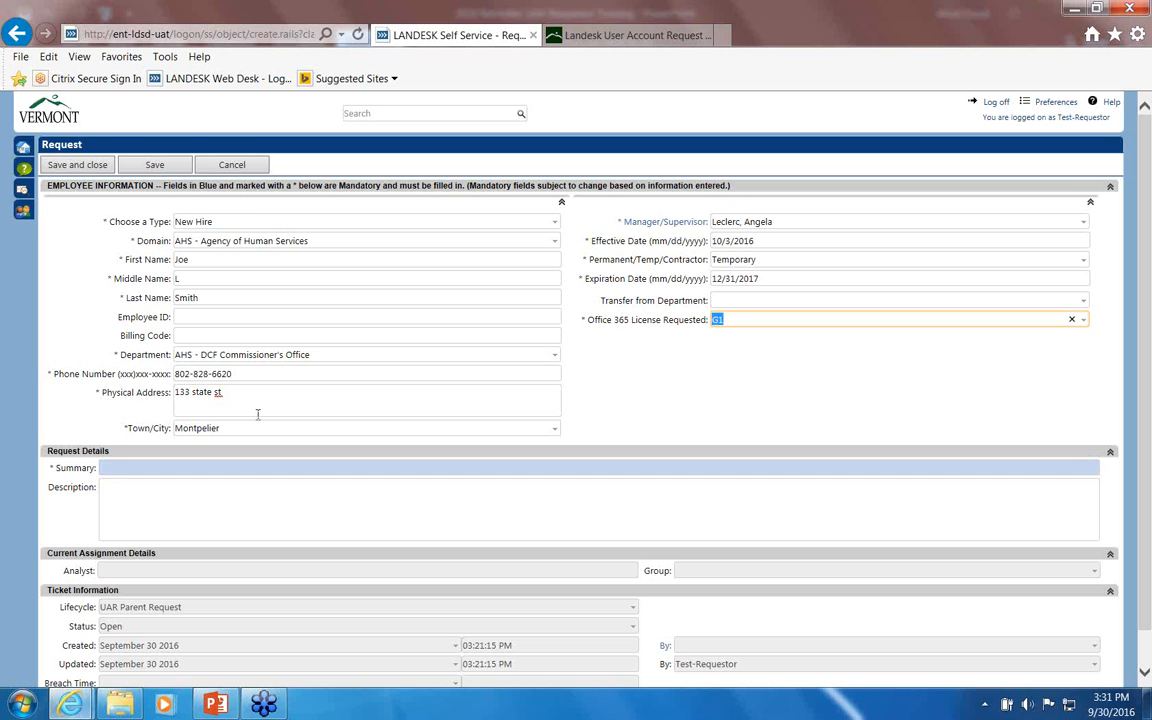
{"action": "left_click", "coordinate": [106, 468]}
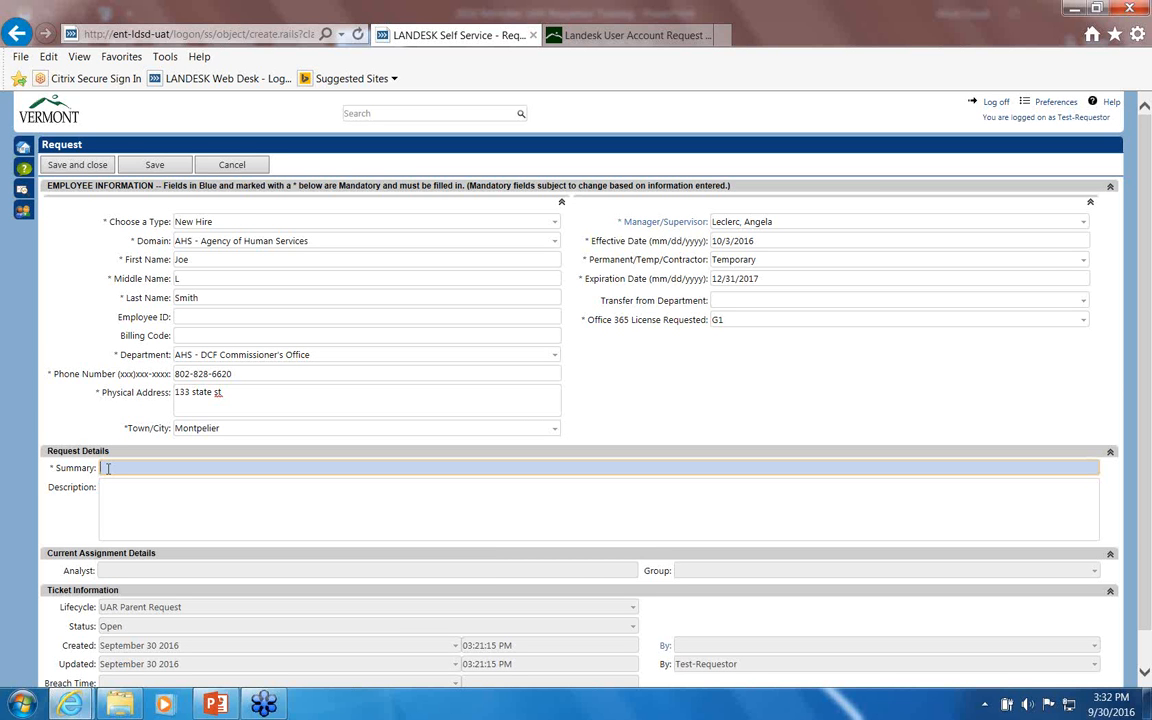
Step: Type the summary 'New Hire', the employee's full name, and '10/3/16'
{"action": "type", "text": "New Hire, Joe smith, 10/3/16"}
Step: Write 'New accounts for email ACCESS, Onbase' as the first description line
{"action": "left_click", "coordinate": [108, 490]}
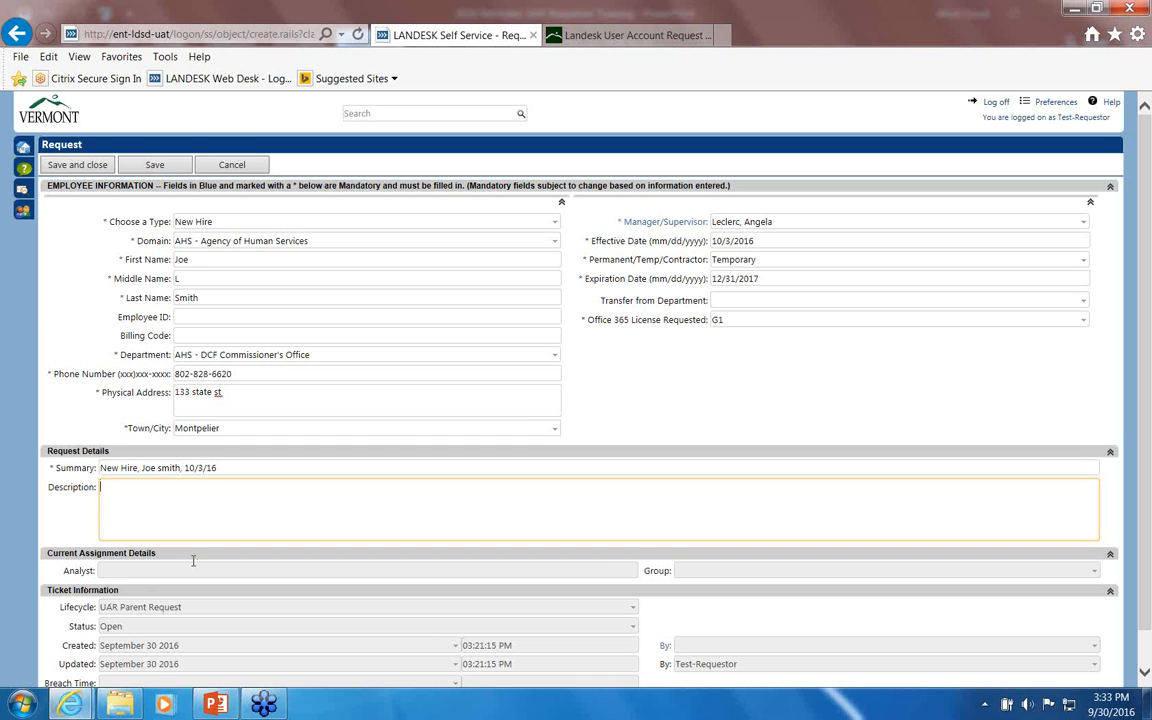
{"action": "type", "text": "New accounts for email ACCESS "}
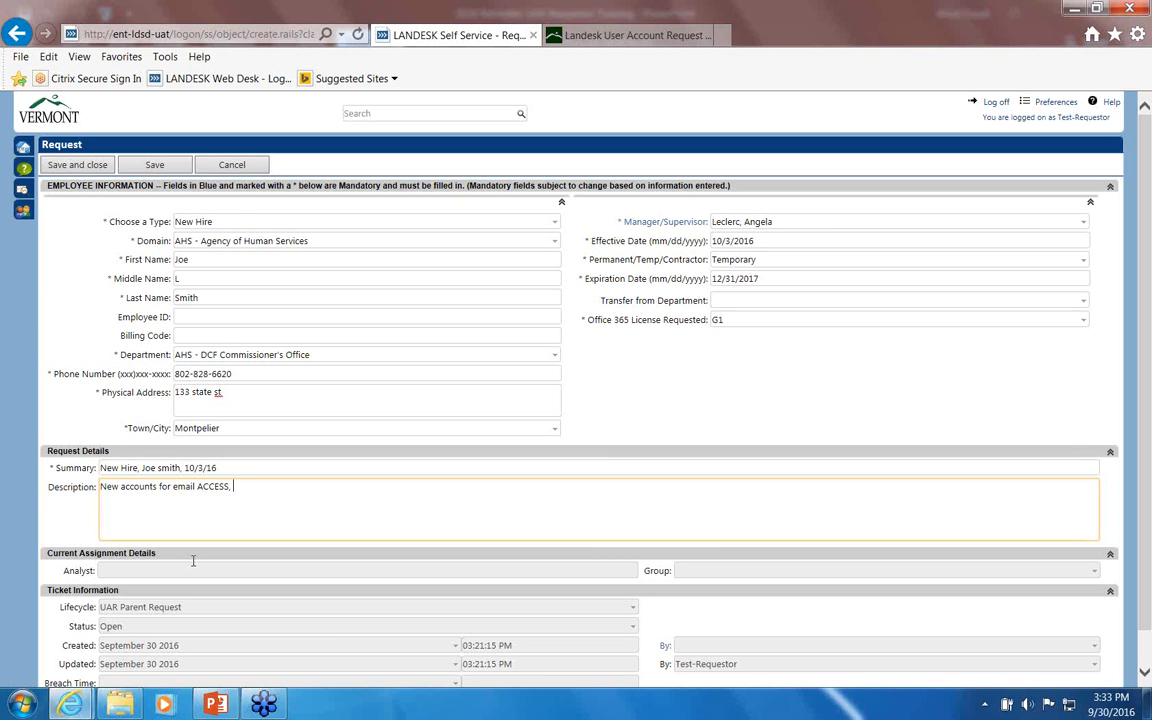
{"action": "type", "text": " Onbase"}
{"action": "key", "text": "Return"}
Step: Type a second-line note about the manager's permission for historical email access, then delete it
{"action": "type", "text": "This person has permis"}
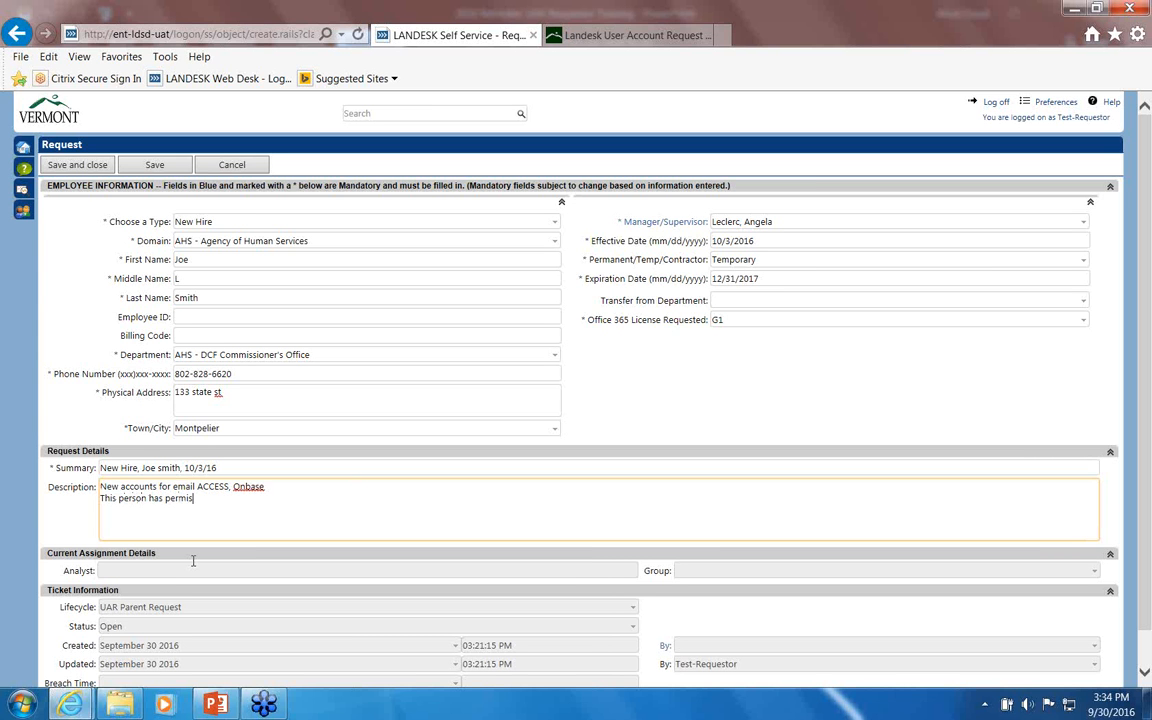
{"action": "type", "text": "sion from manager,"}
{"action": "key", "text": "BackSpace"}
{"action": "key", "text": "BackSpace"}
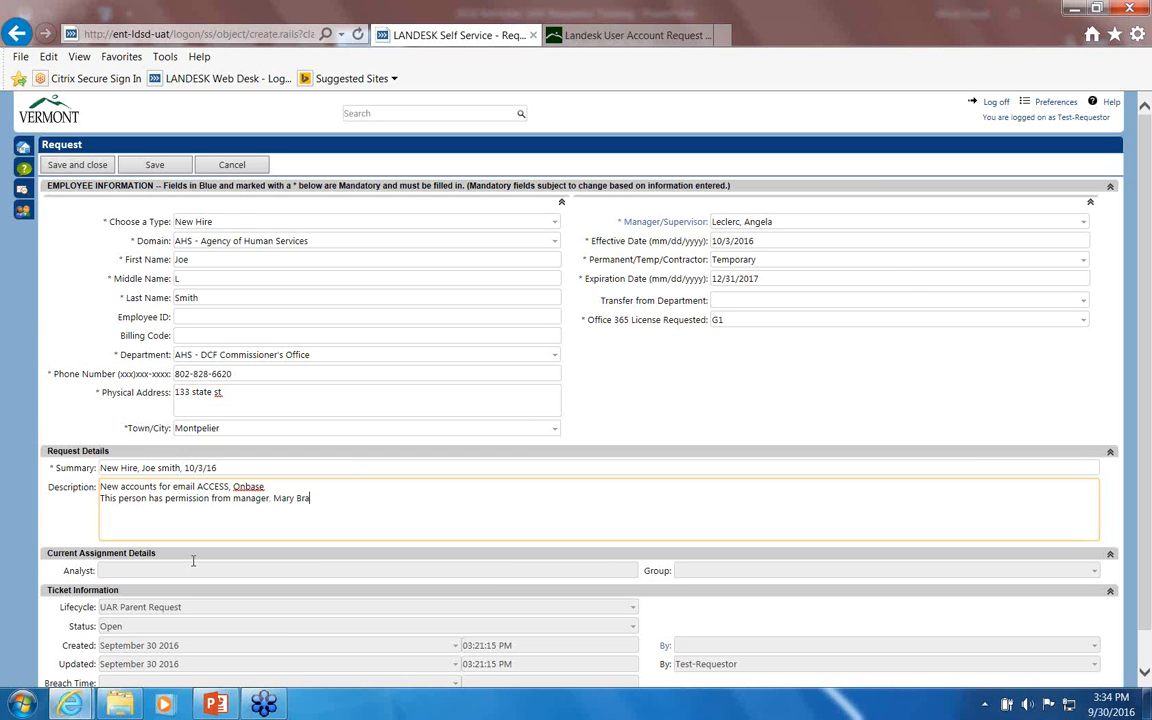
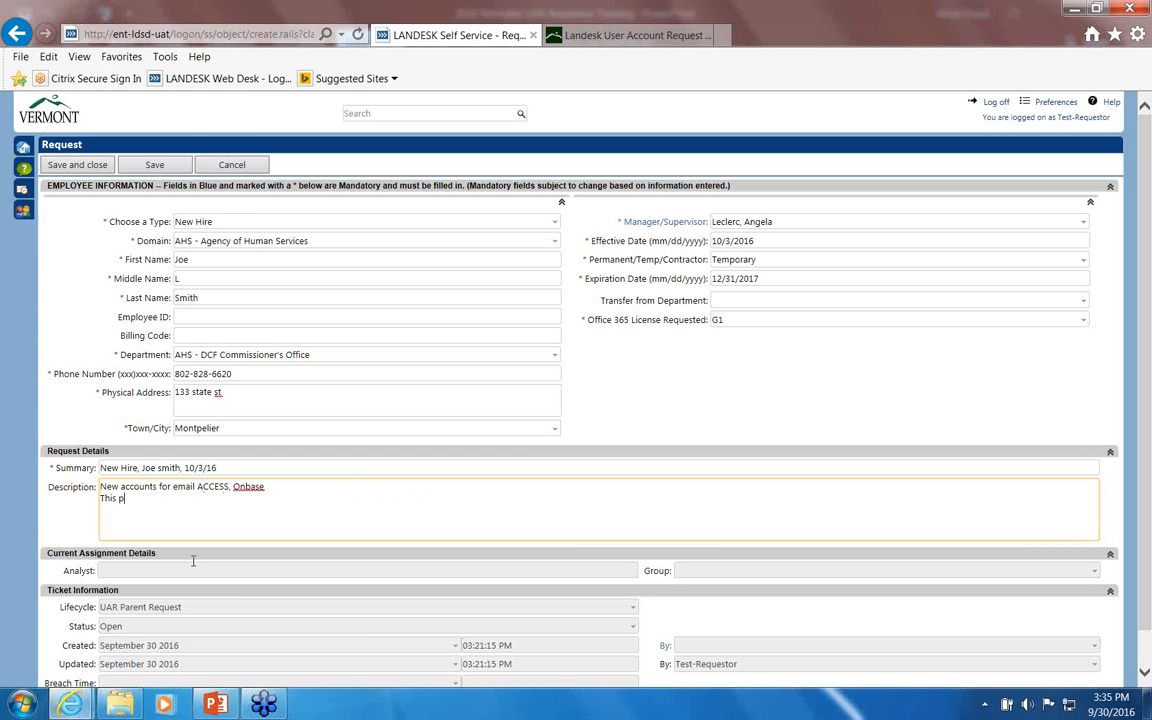
Step: Save the new-hire request, then save and close it to return to Support Me
{"action": "left_click", "coordinate": [153, 166]}
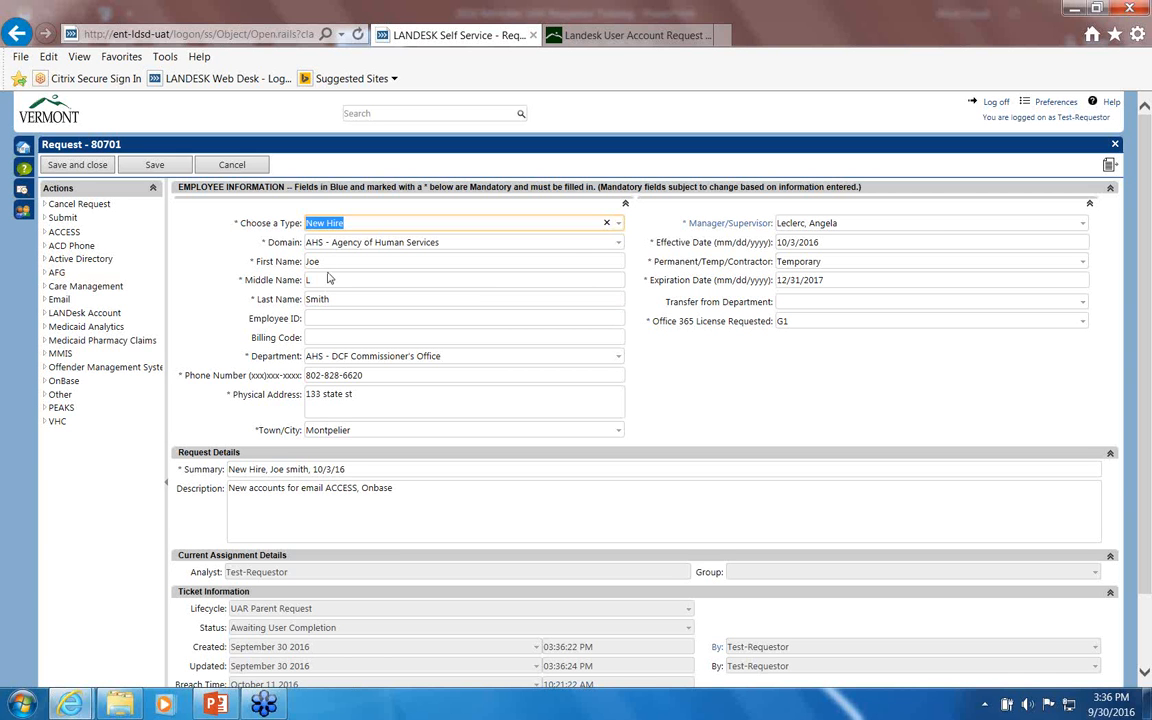
{"action": "left_click", "coordinate": [72, 166]}
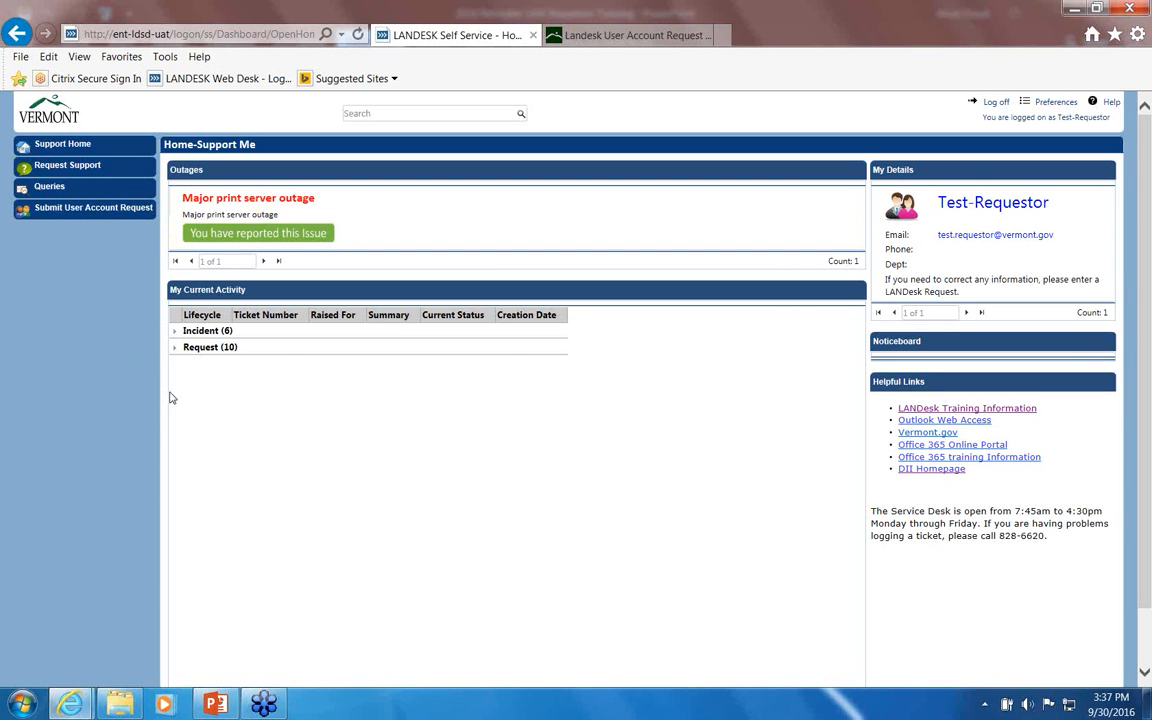
Step: Expand Request (10) under My Current Activity and open the New Hire ticket awaiting completion
{"action": "left_click", "coordinate": [175, 350]}
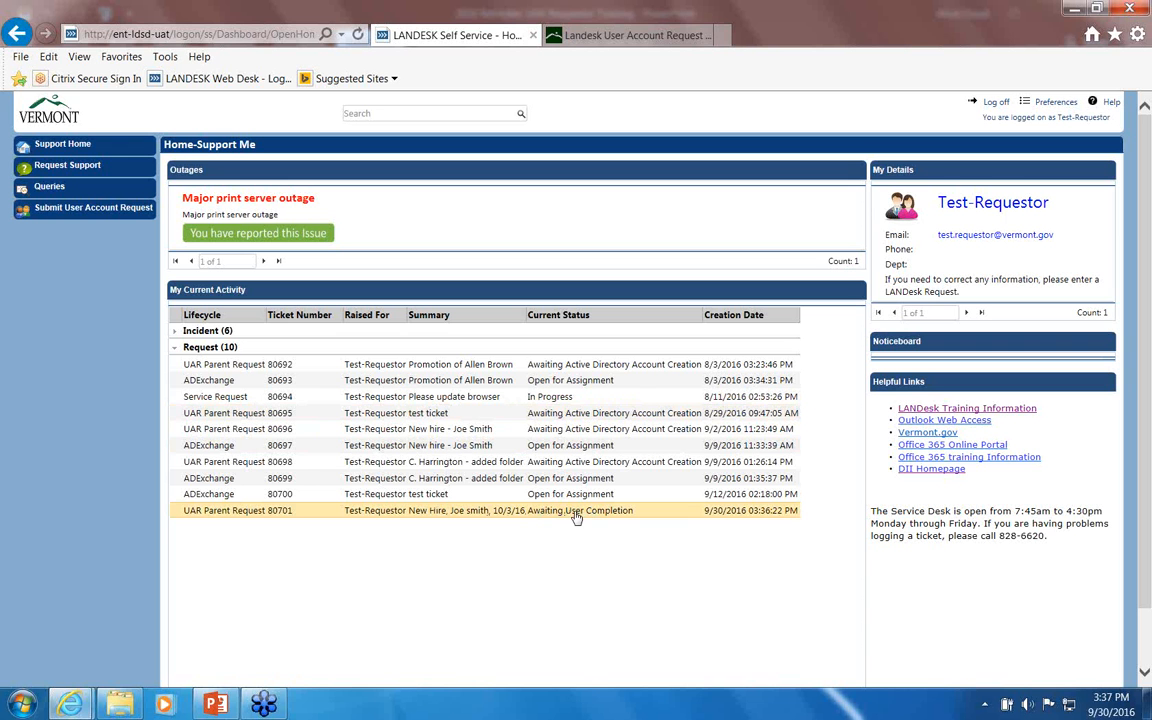
{"action": "left_click", "coordinate": [380, 517]}
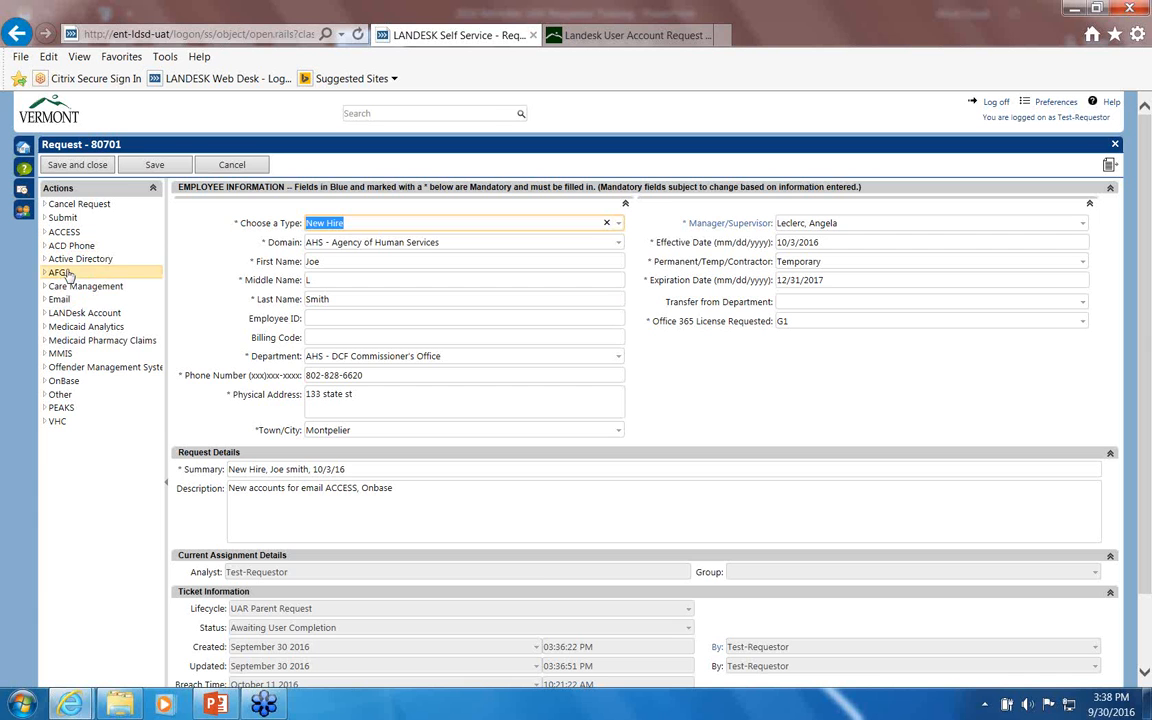
Step: Add an AD Account form with network account 'Needs to be created' and Home Drive needed 'Yes'
{"action": "left_click", "coordinate": [73, 260]}
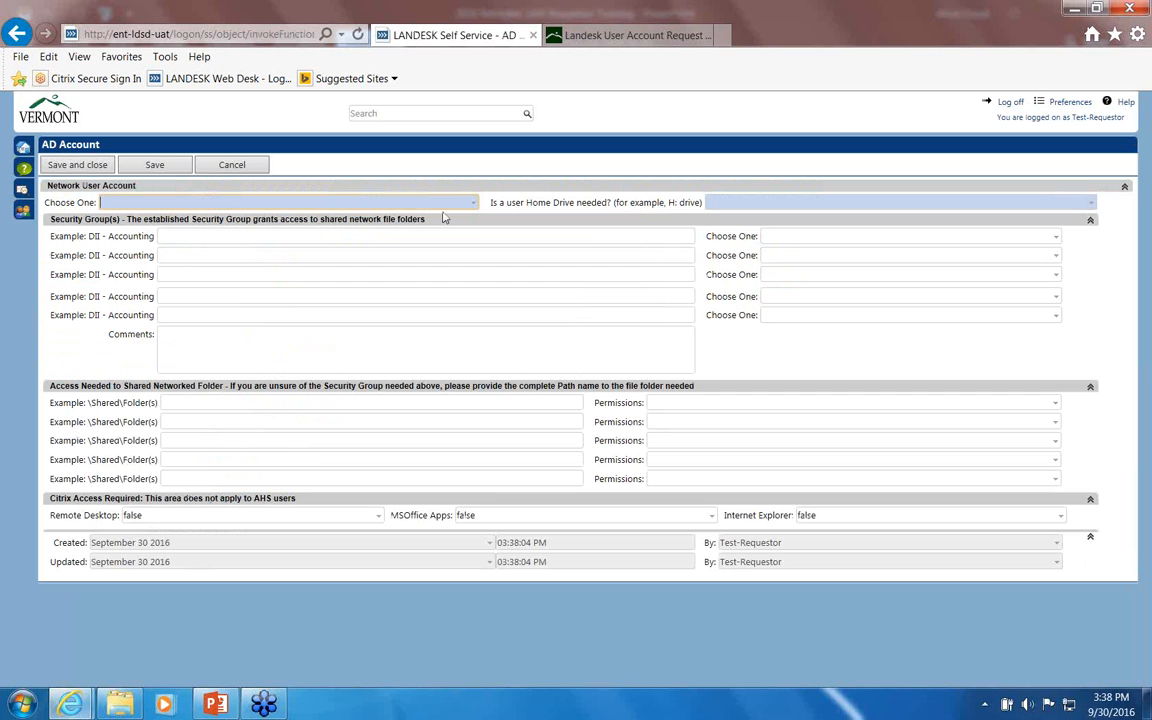
{"action": "left_click", "coordinate": [475, 202]}
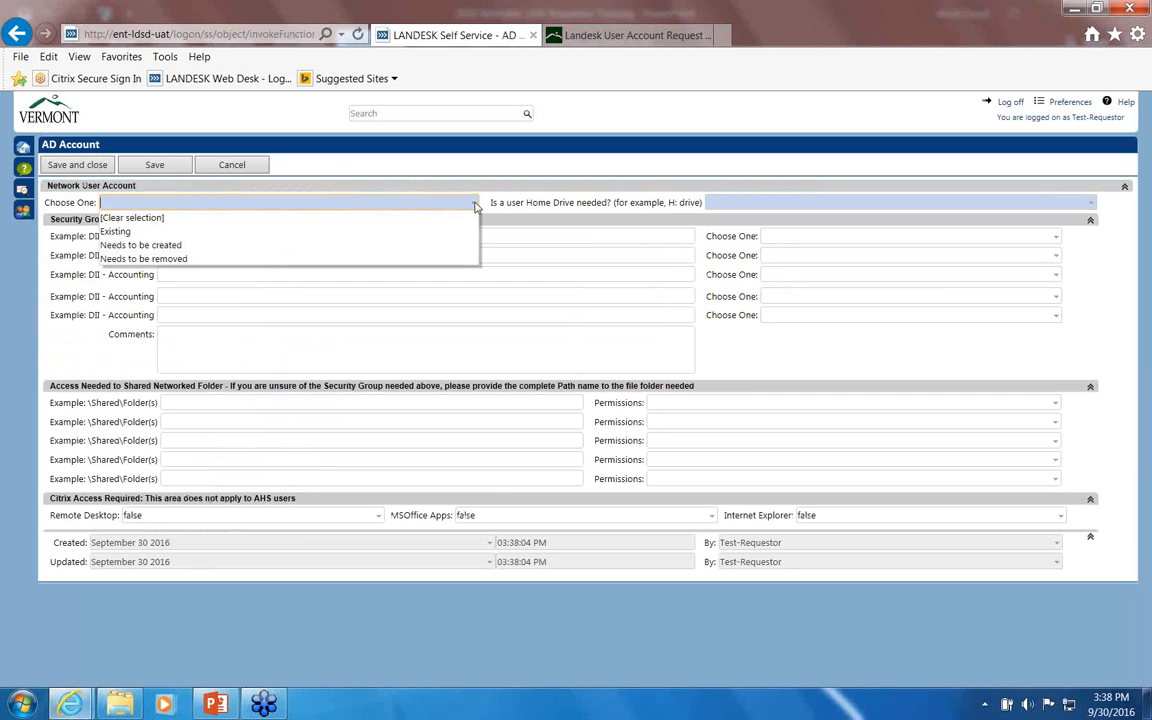
{"action": "left_click", "coordinate": [160, 245]}
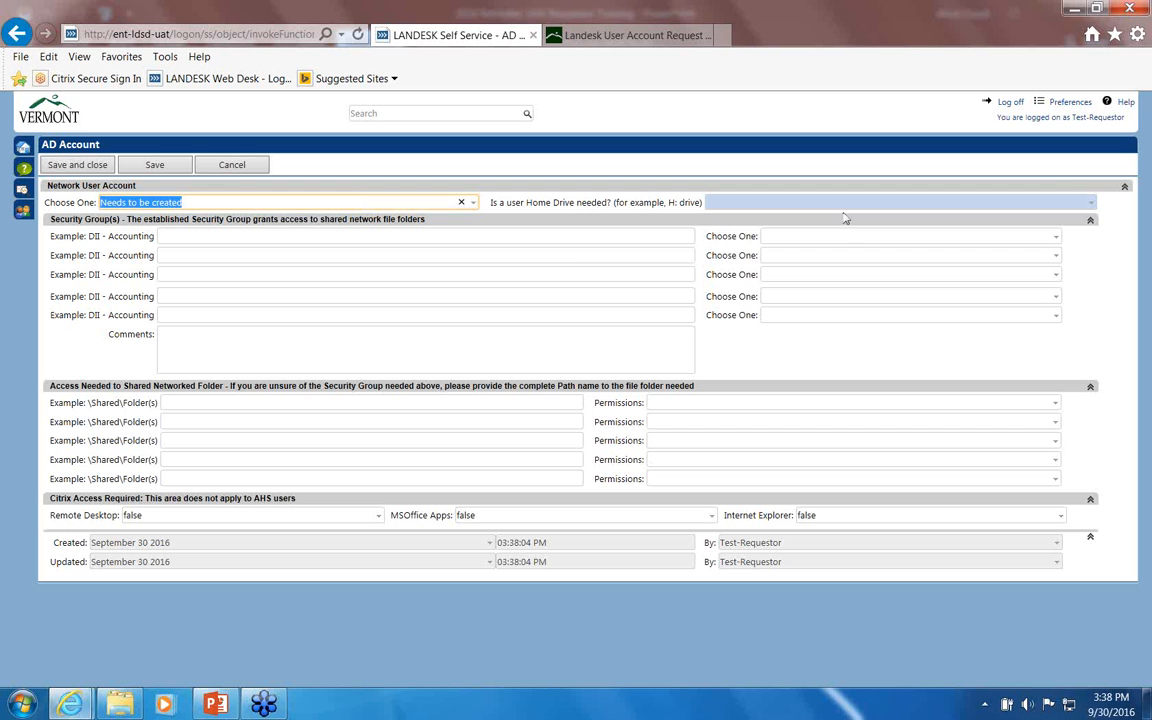
{"action": "left_click", "coordinate": [1088, 203]}
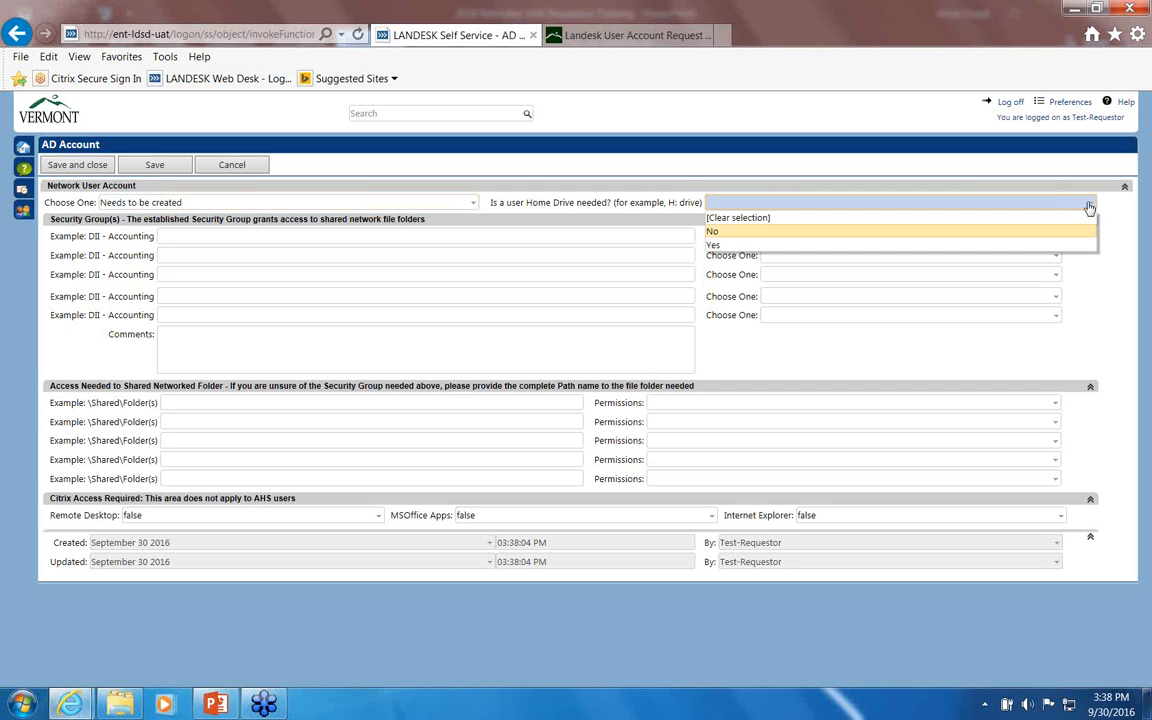
{"action": "left_click", "coordinate": [745, 248]}
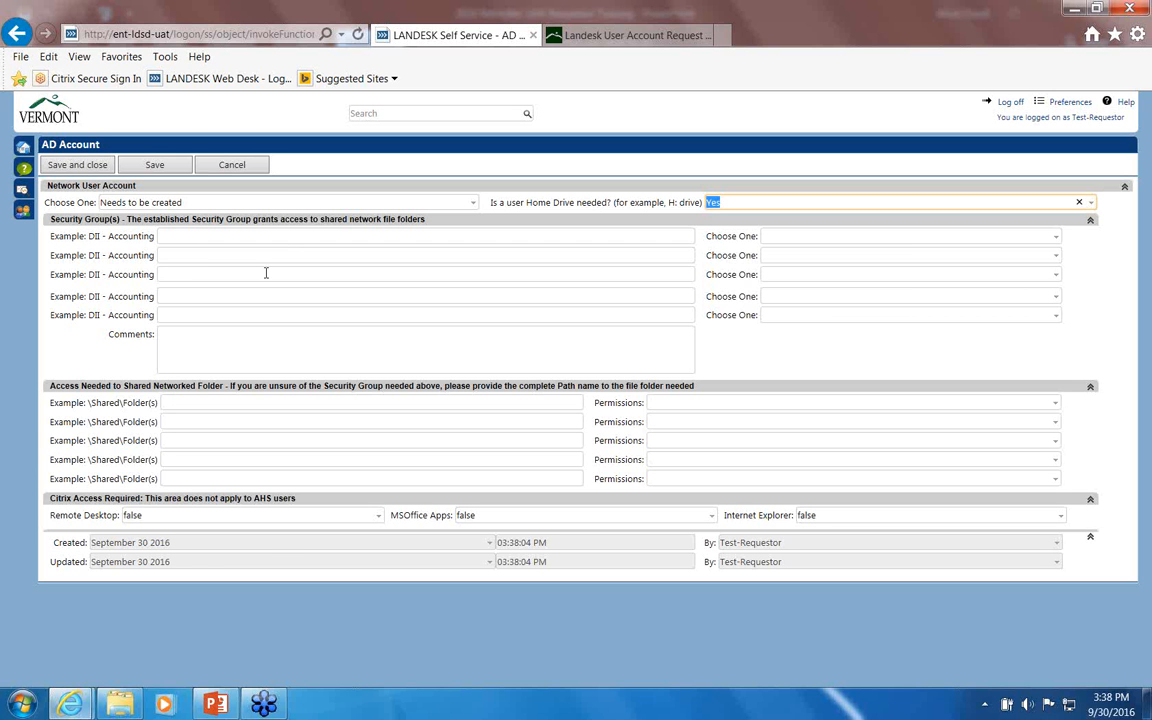
Step: Enter shared folder 'ahs\dcf\comm\mangers file' with Full permissions on the AD Account form
{"action": "left_click", "coordinate": [170, 402]}
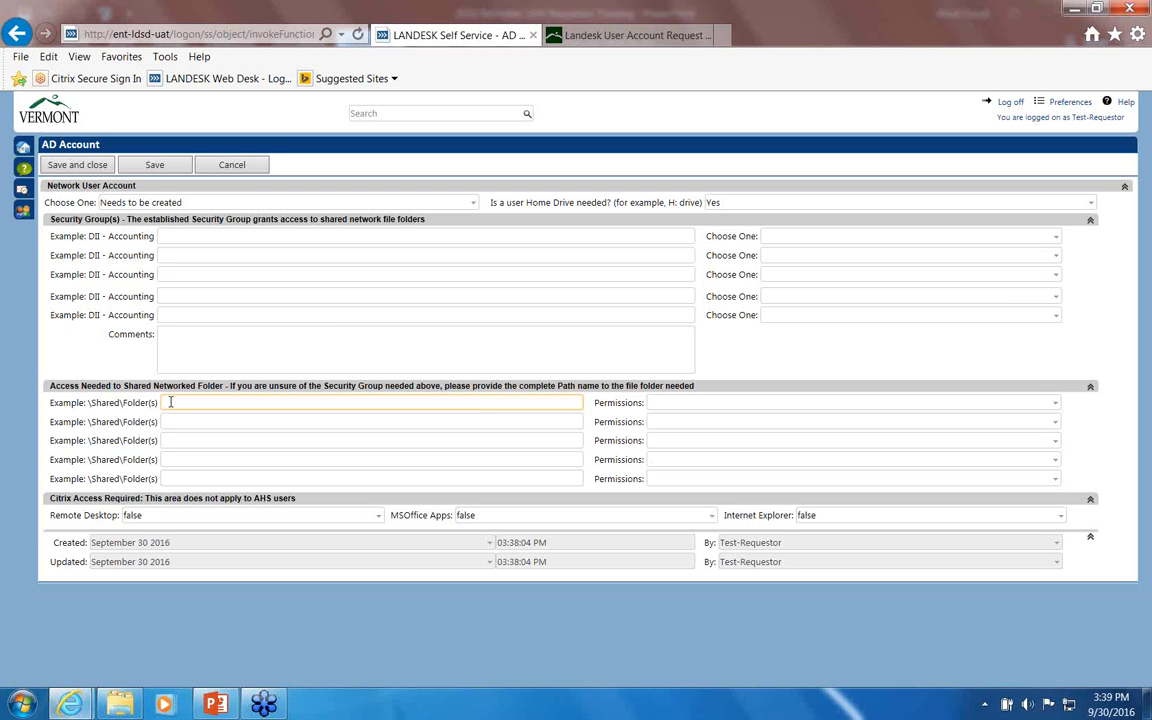
{"action": "type", "text": "ah"}
{"action": "type", "text": "s\\d"}
{"action": "type", "text": "cf"}
{"action": "type", "text": "\\"}
{"action": "type", "text": "co"}
{"action": "type", "text": "m"}
{"action": "type", "text": "m"}
{"action": "type", "text": "\\manger"}
{"action": "type", "text": "s r"}
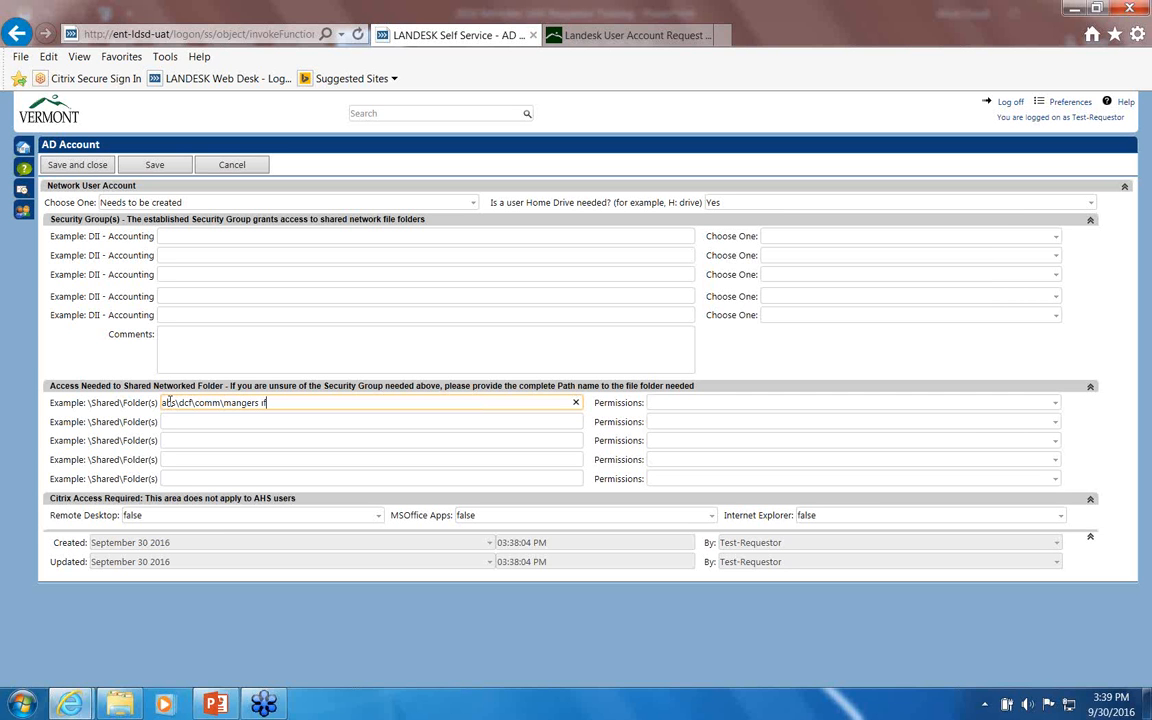
{"action": "type", "text": "ile"}
{"action": "left_click", "coordinate": [1055, 404]}
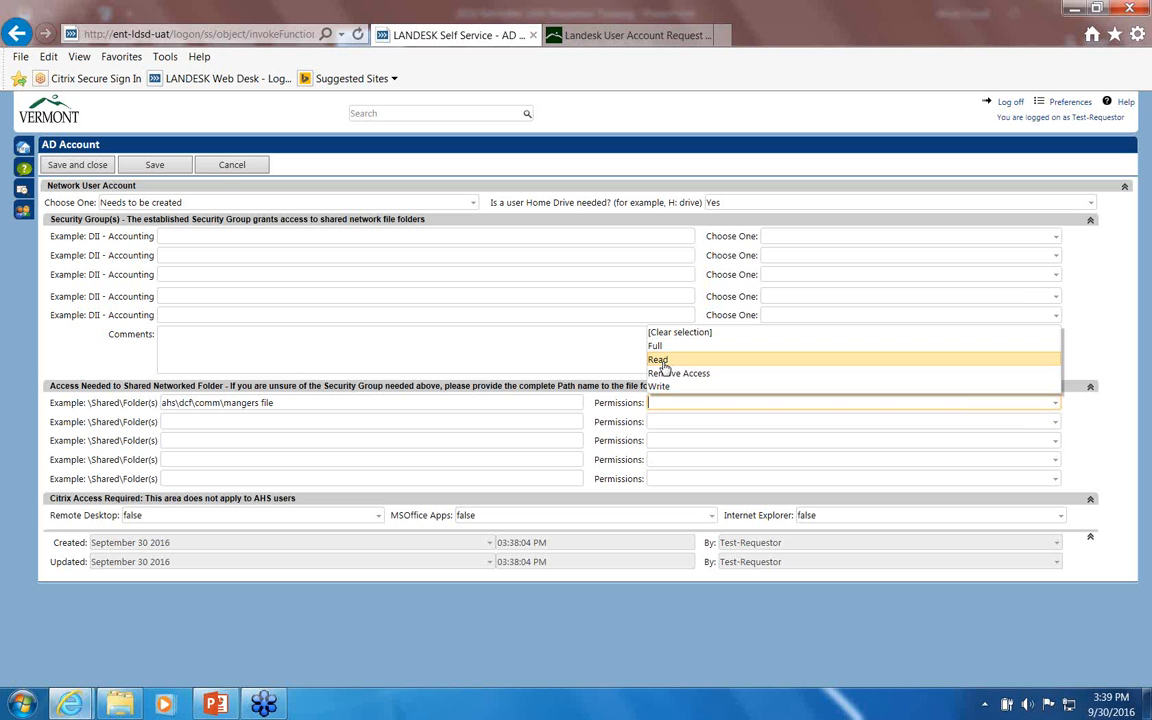
{"action": "left_click", "coordinate": [662, 346]}
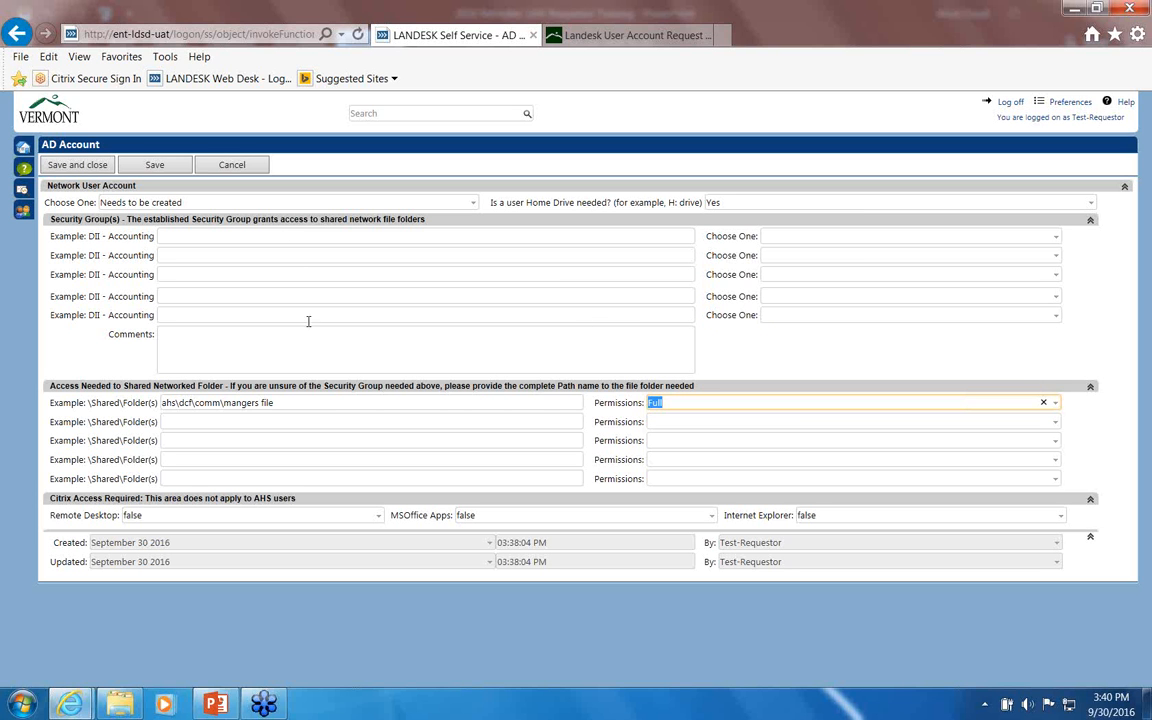
Step: Save and close the AD Account form, then scroll down to its section on the request
{"action": "left_click", "coordinate": [90, 167]}
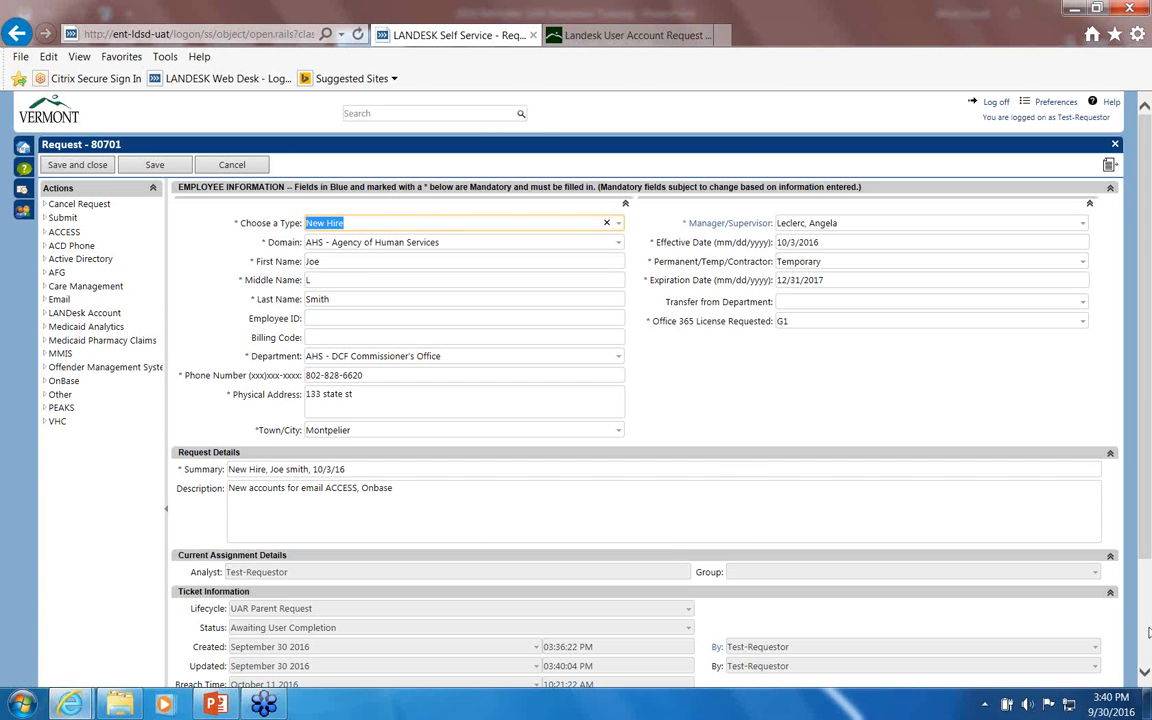
{"action": "left_click_drag", "start_coordinate": [1148, 486], "coordinate": [1148, 632]}
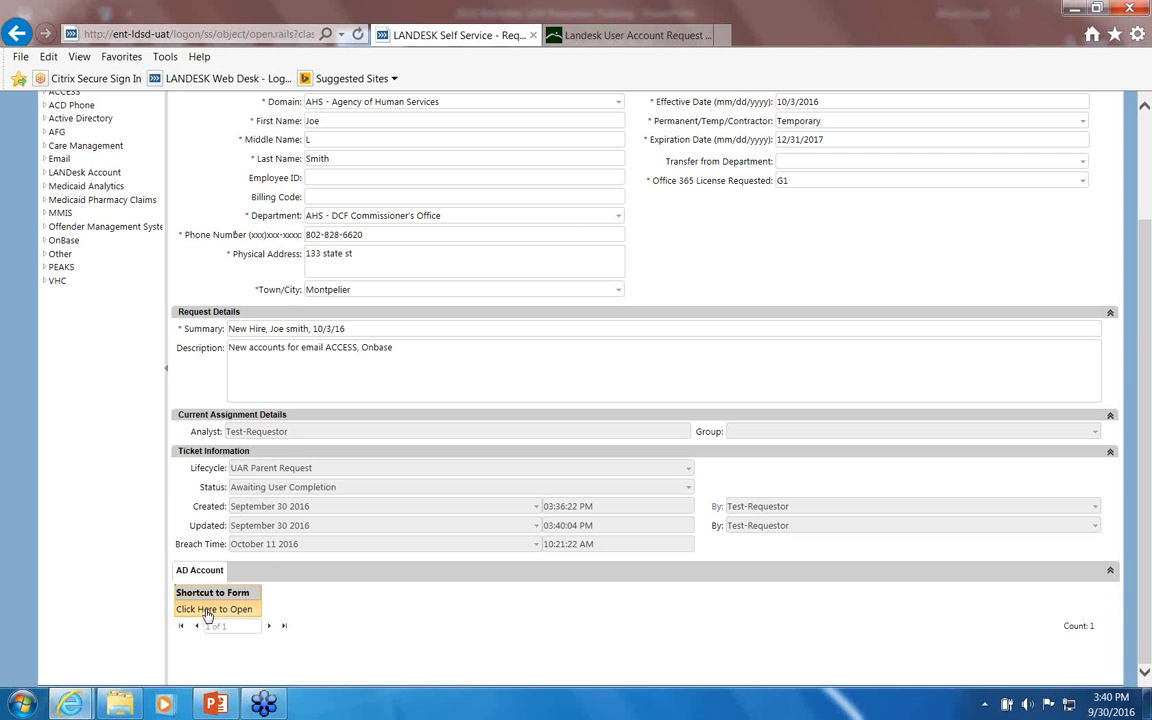
{"action": "left_click", "coordinate": [84, 122]}
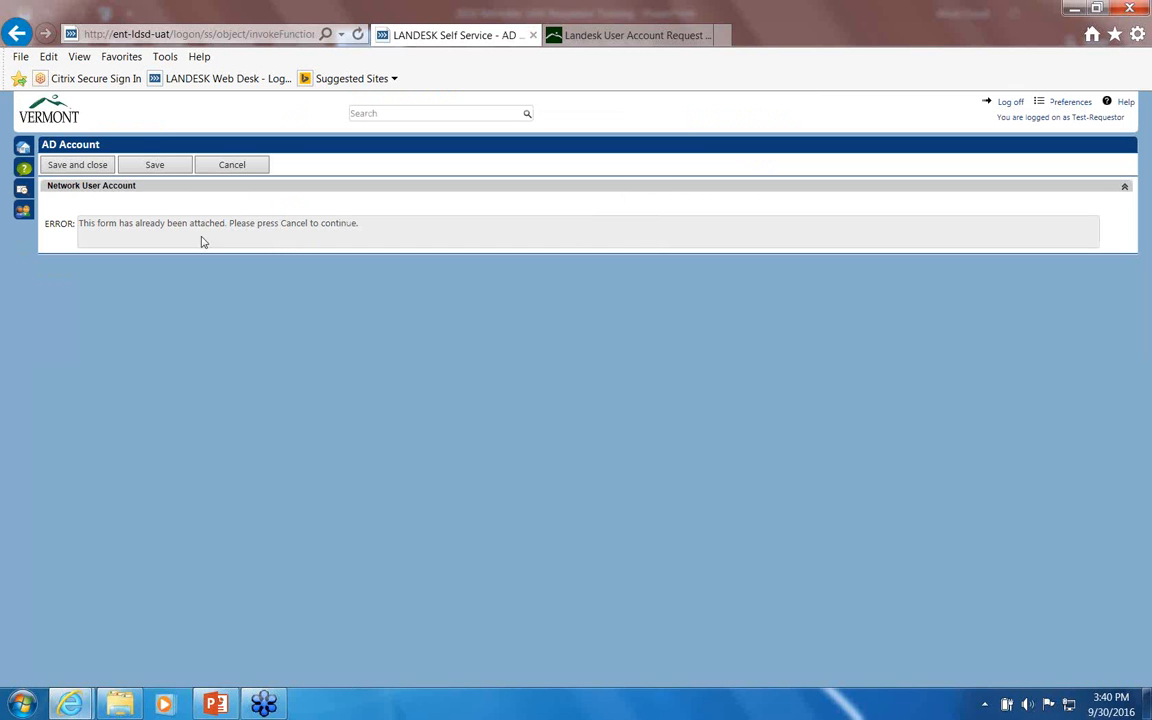
{"action": "left_click", "coordinate": [235, 165]}
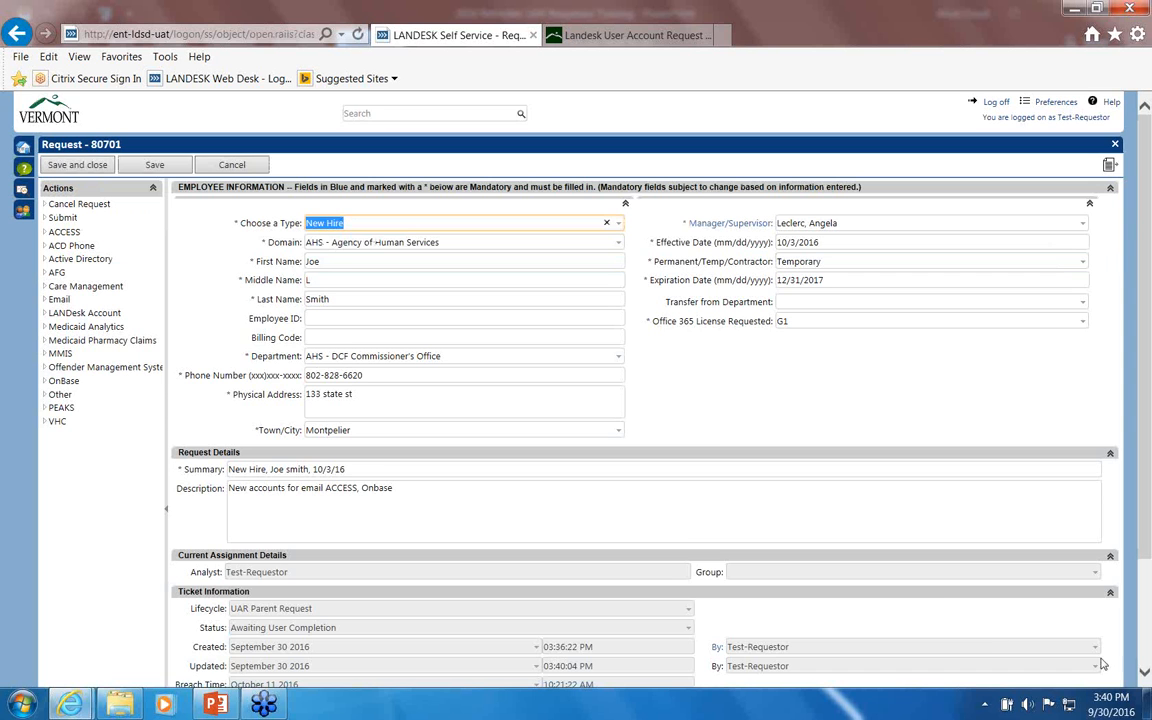
{"action": "scroll", "coordinate": [1026, 590], "scroll_direction": "down", "scroll_amount": 3}
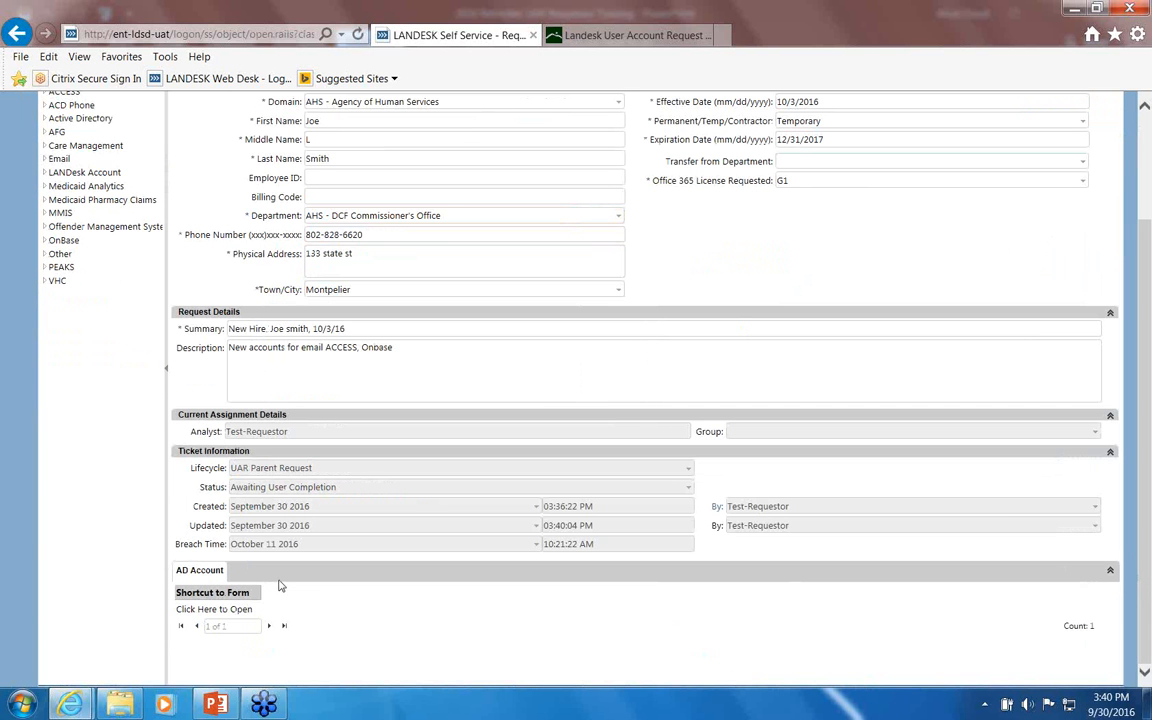
Step: Reopen the AD Account form and comment that the partner employee is now a state temporary employee
{"action": "left_click", "coordinate": [214, 611]}
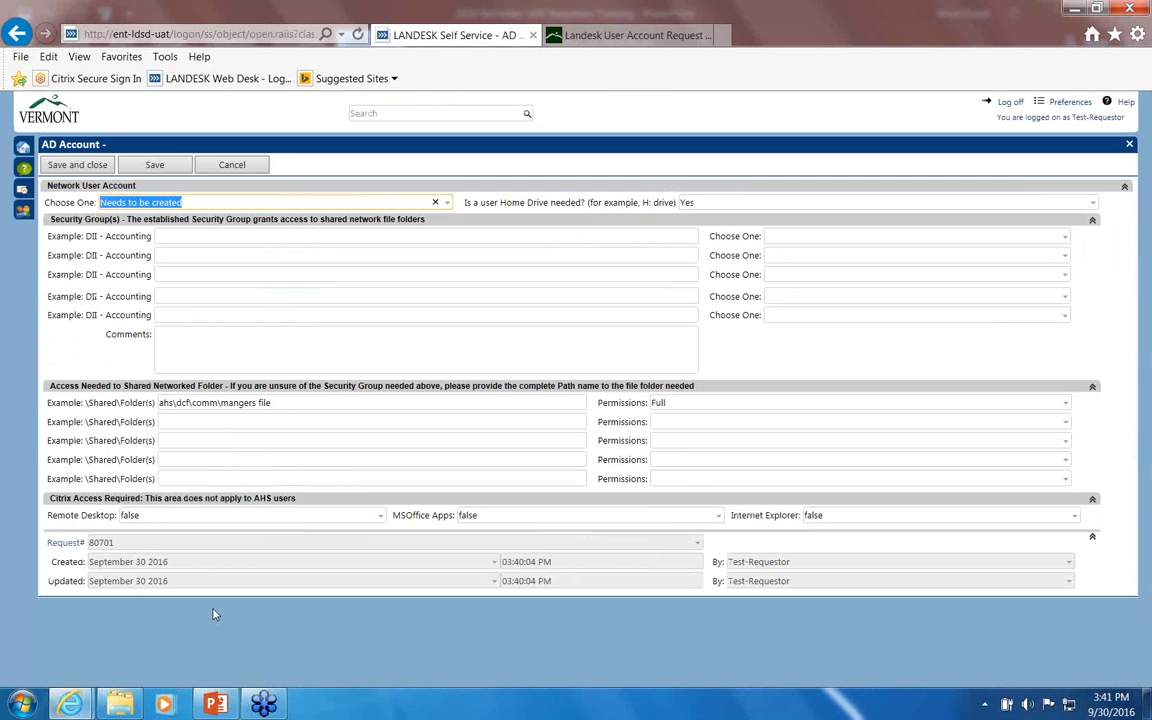
{"action": "left_click", "coordinate": [169, 336]}
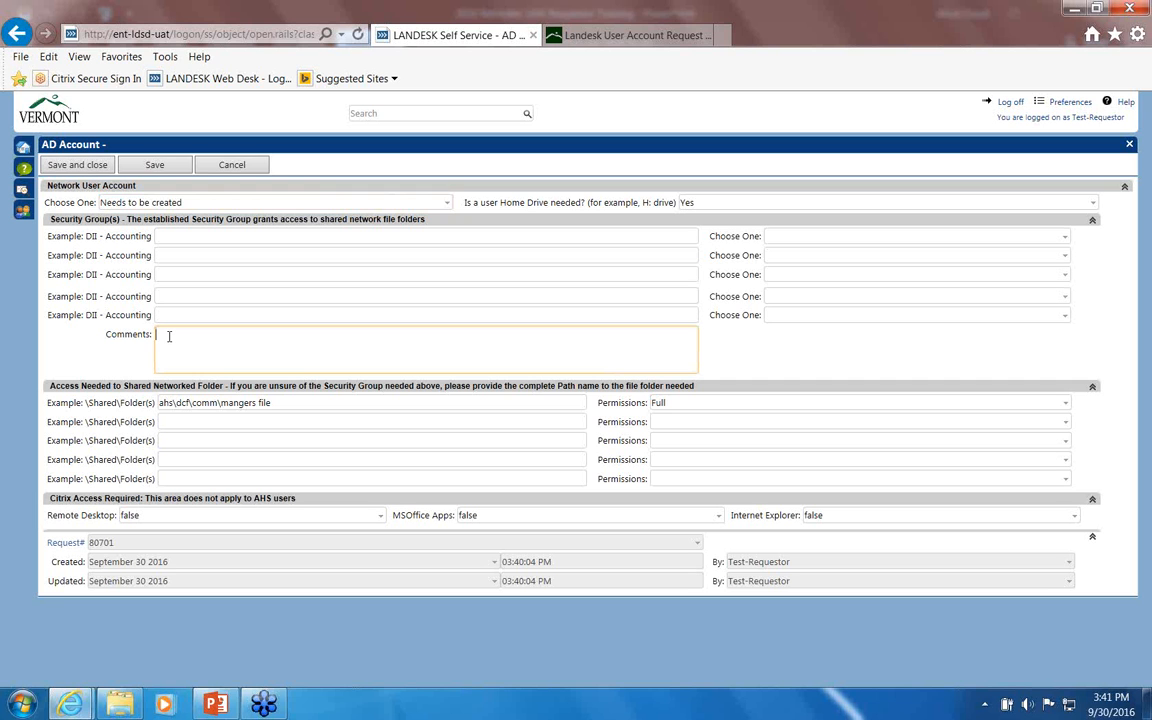
{"action": "type", "text": "This was a partner employee who is now a"}
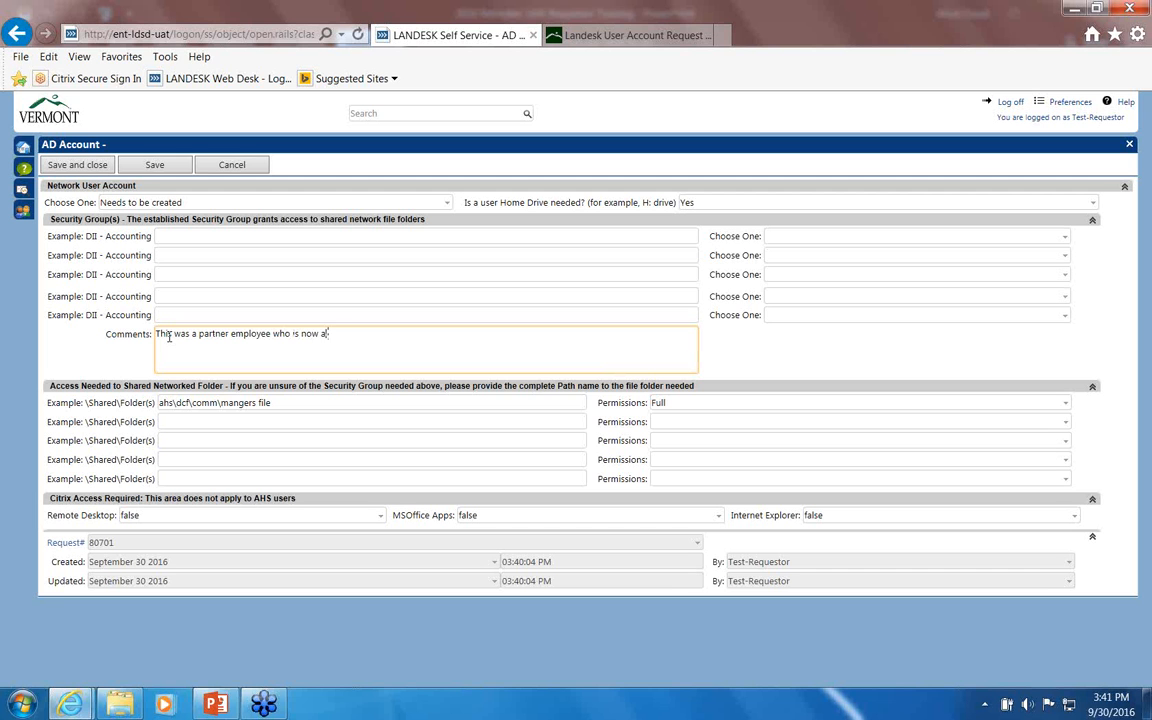
{"action": "type", "text": " state temporary employee\\"}
{"action": "key", "text": "BackSpace"}
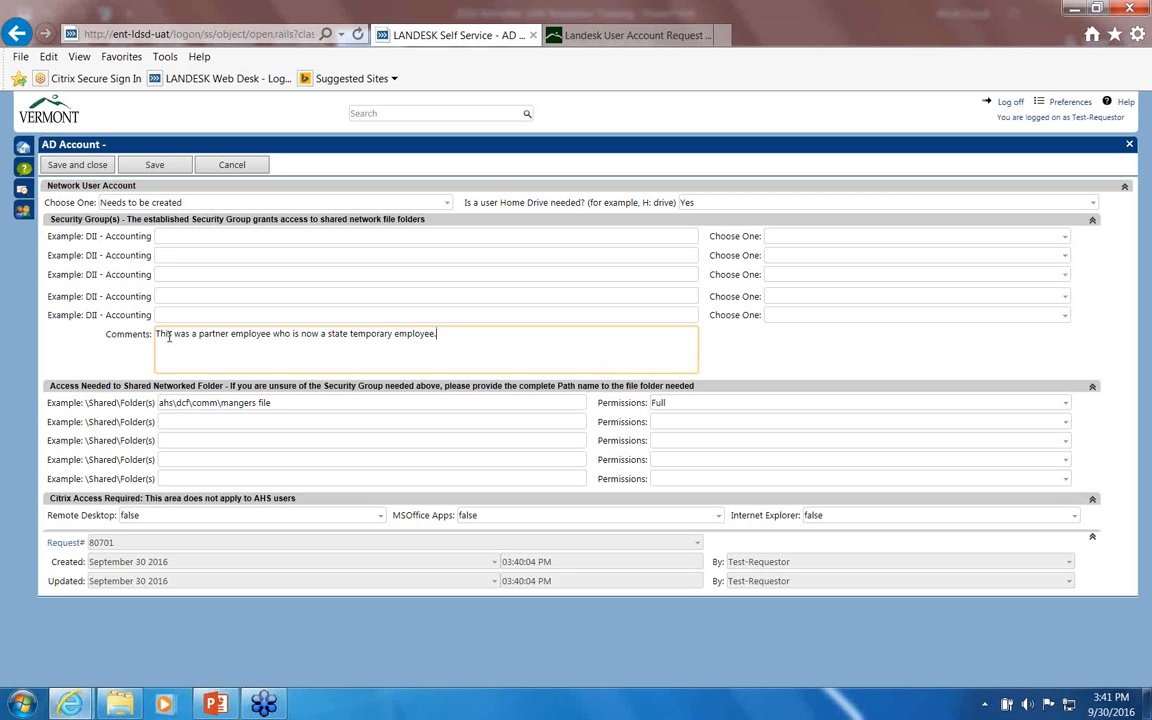
{"action": "key", "text": "BackSpace"}
Step: Add a second comment line: 'This is a license change to G1.'
{"action": "key", "text": "Return"}
{"action": "type", "text": "This is a lisc"}
{"action": "key", "text": "BackSpace"}
{"action": "type", "text": "sc"}
{"action": "key", "text": "BackSpace"}
{"action": "key", "text": "BackSpace"}
{"action": "type", "text": "cense change to G1."}
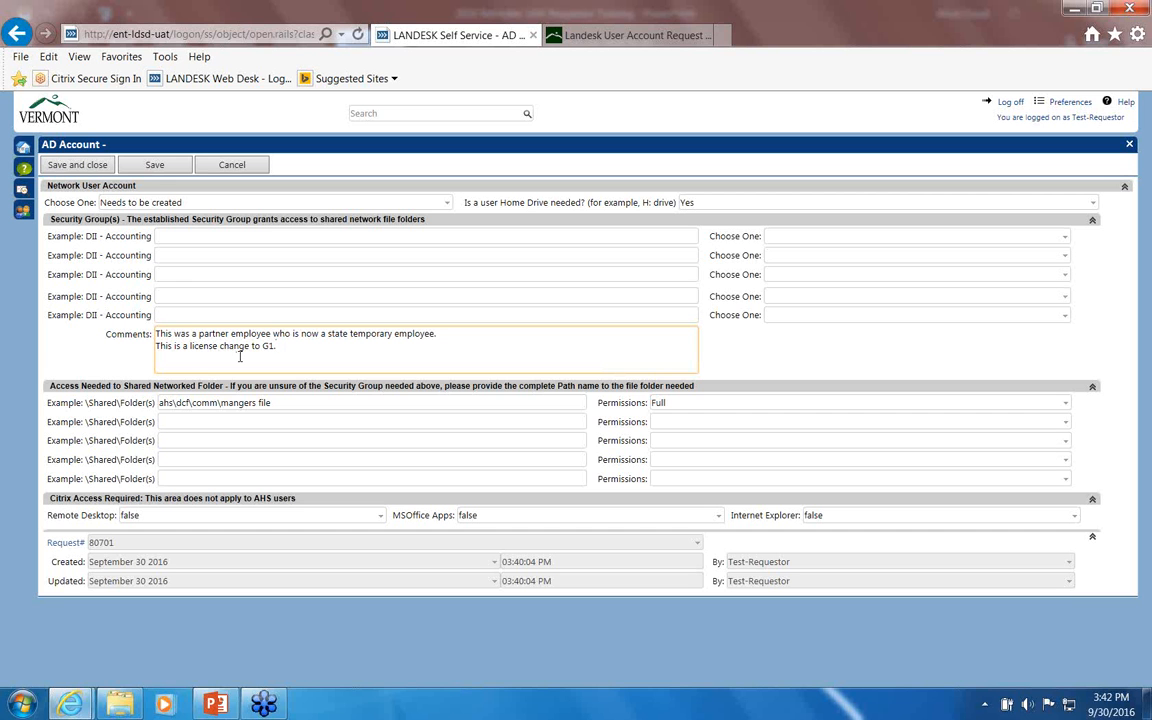
Step: Save the AD Account form and add an Email Account form set to 'Needs to be created'
{"action": "left_click", "coordinate": [77, 166]}
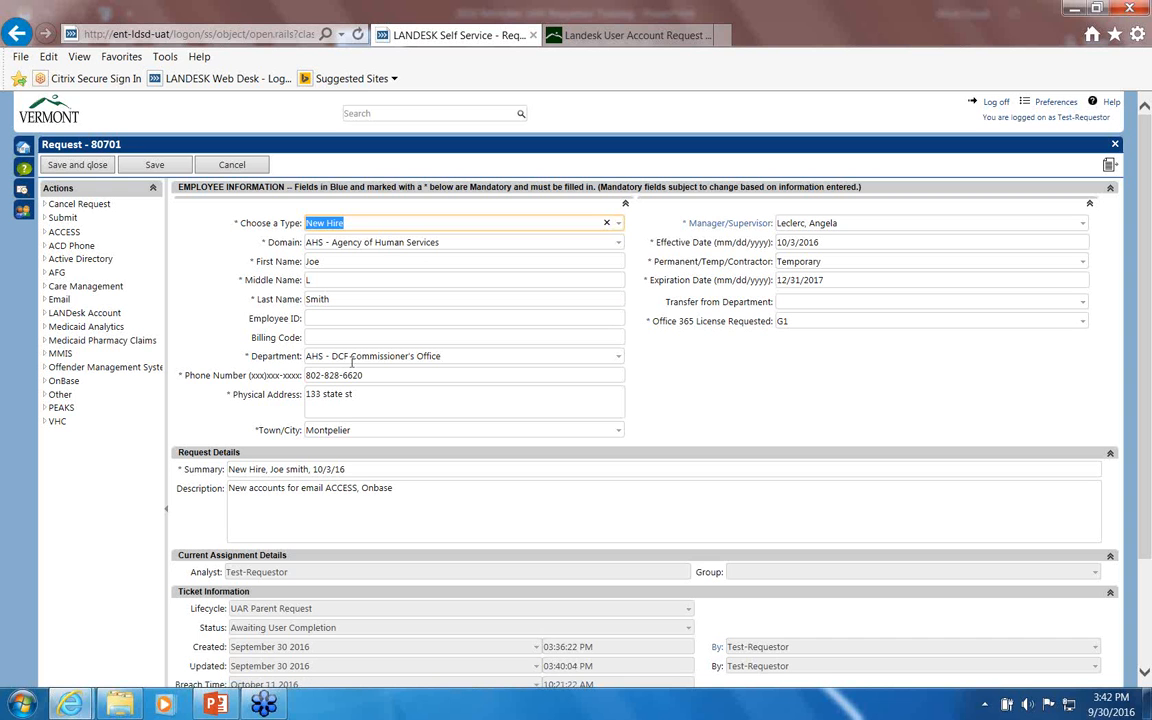
{"action": "left_click", "coordinate": [60, 300]}
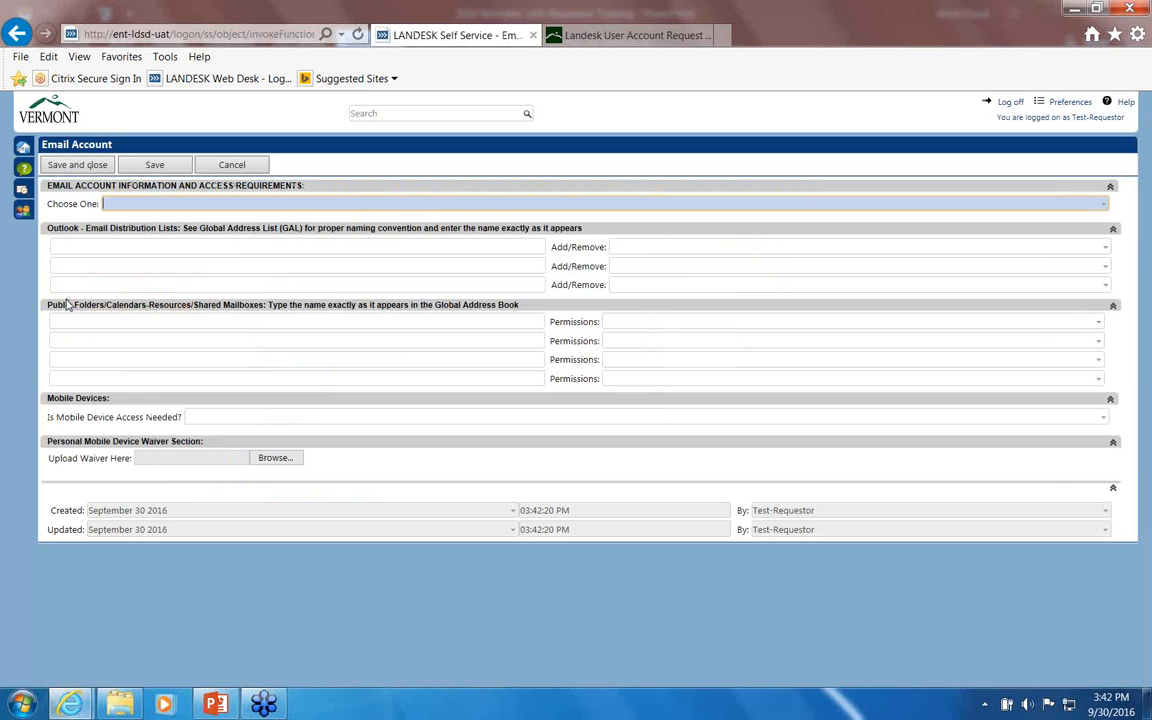
{"action": "left_click", "coordinate": [1104, 205]}
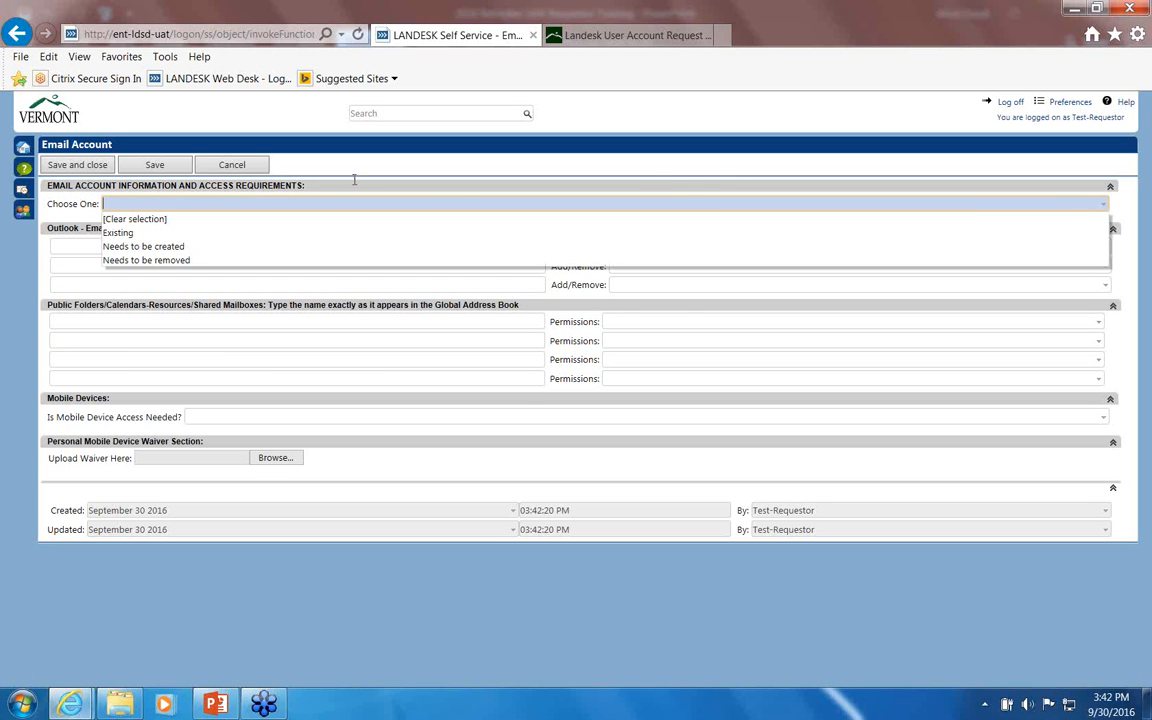
{"action": "left_click", "coordinate": [127, 247]}
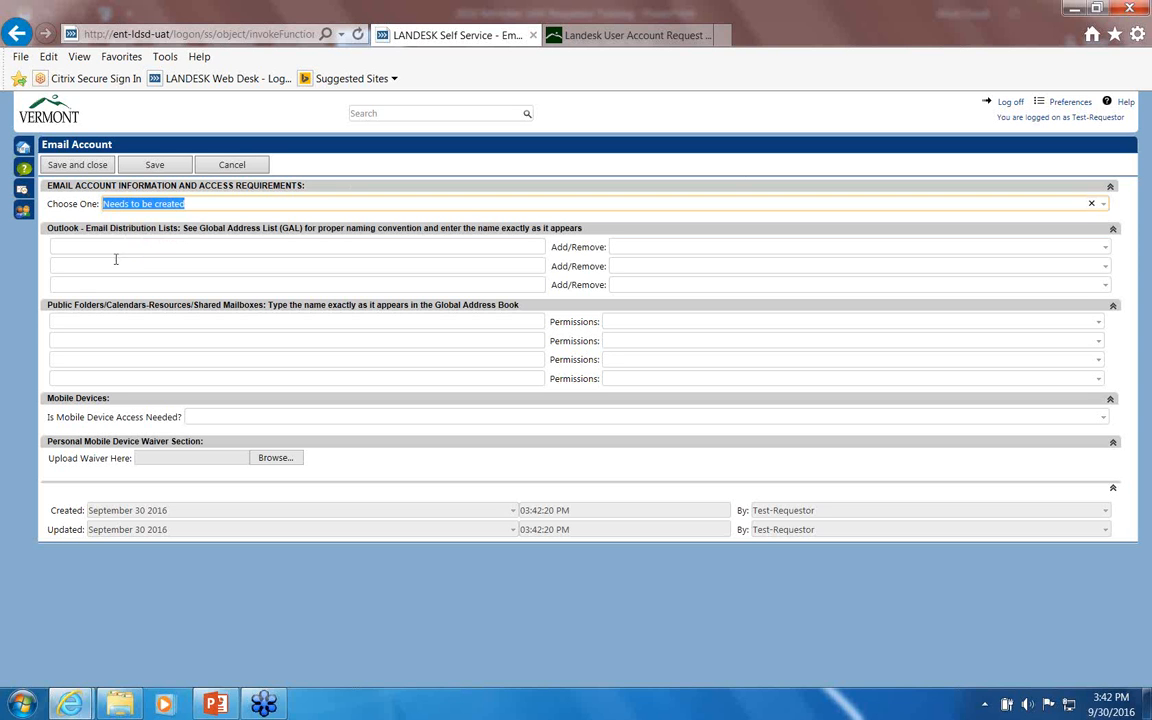
Step: Check the distribution list and shared mailbox fields, leaving them empty, then save and close
{"action": "left_click", "coordinate": [116, 250]}
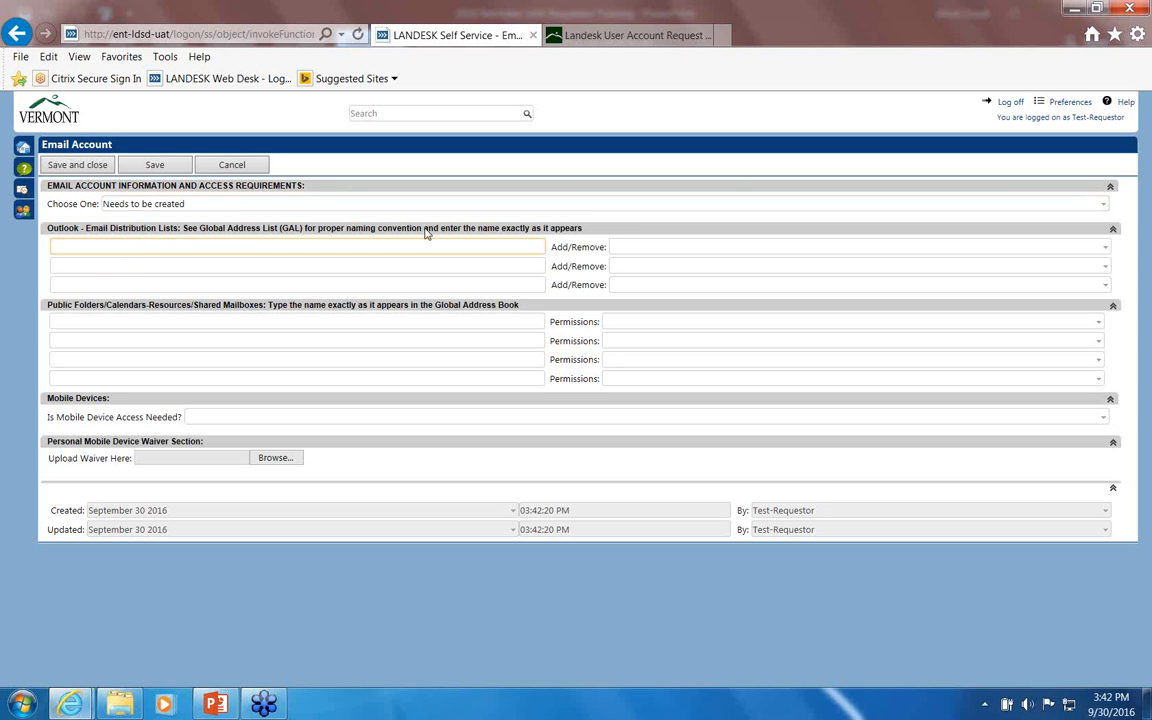
{"action": "left_click", "coordinate": [75, 322]}
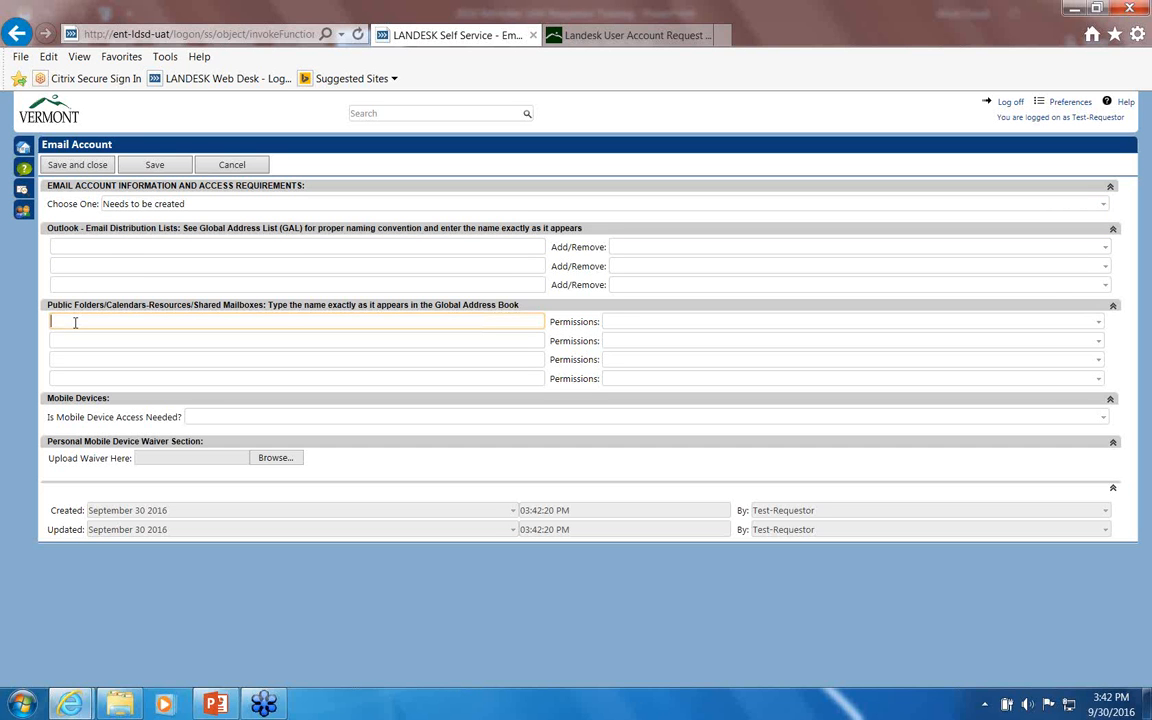
{"action": "left_click", "coordinate": [1098, 323]}
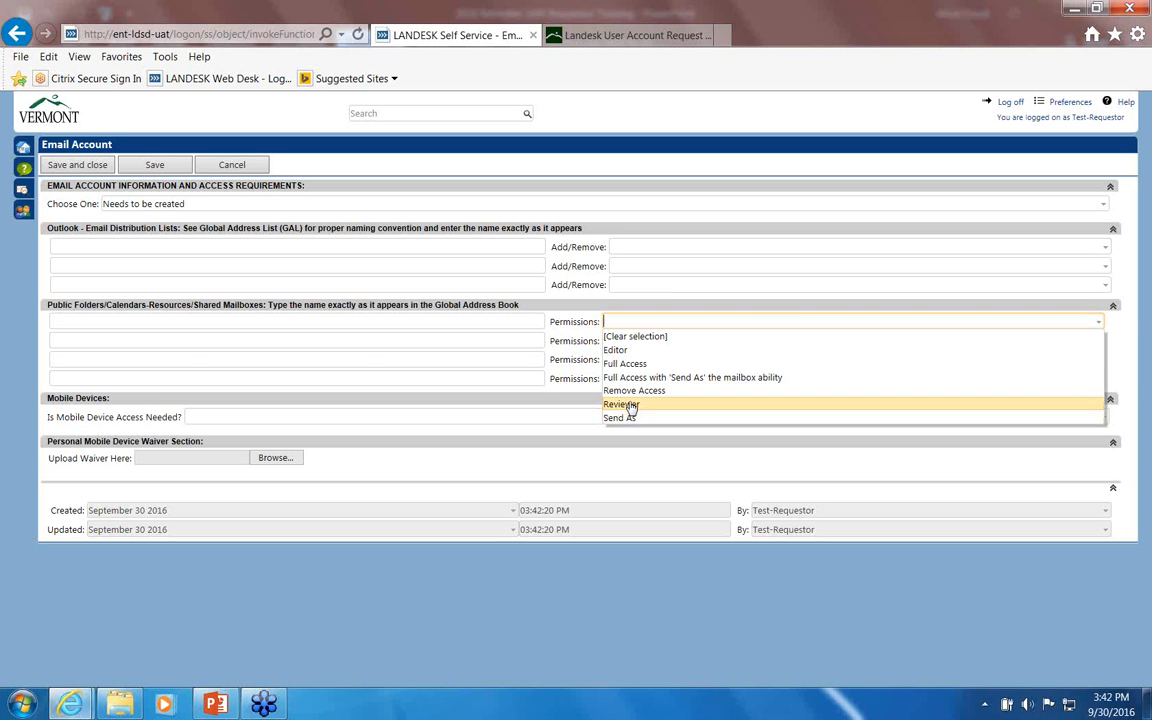
{"action": "left_click", "coordinate": [191, 355]}
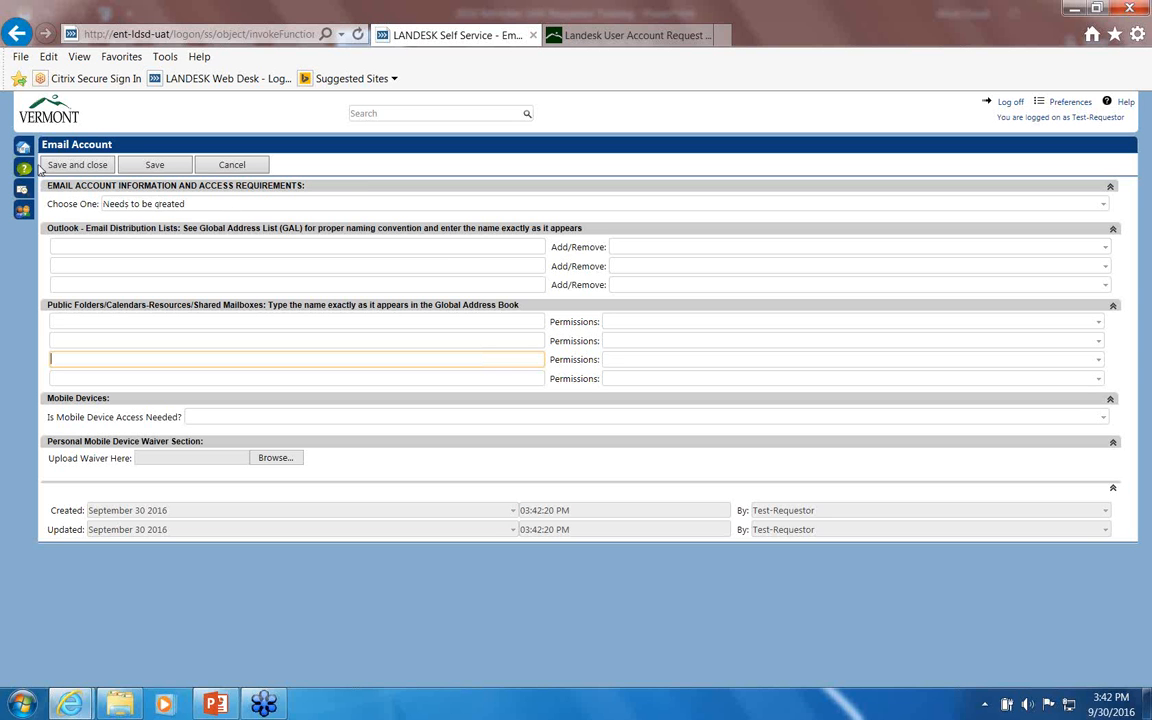
{"action": "left_click", "coordinate": [75, 166]}
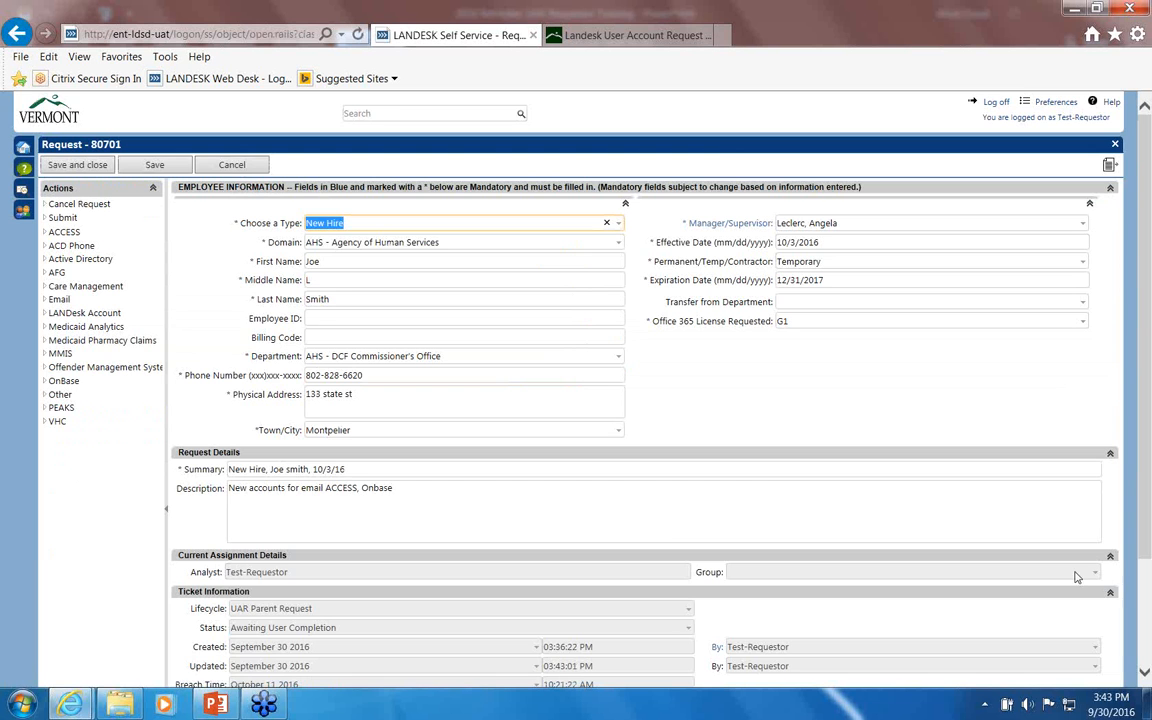
{"action": "scroll", "coordinate": [1030, 600], "scroll_direction": "down", "scroll_amount": 3}
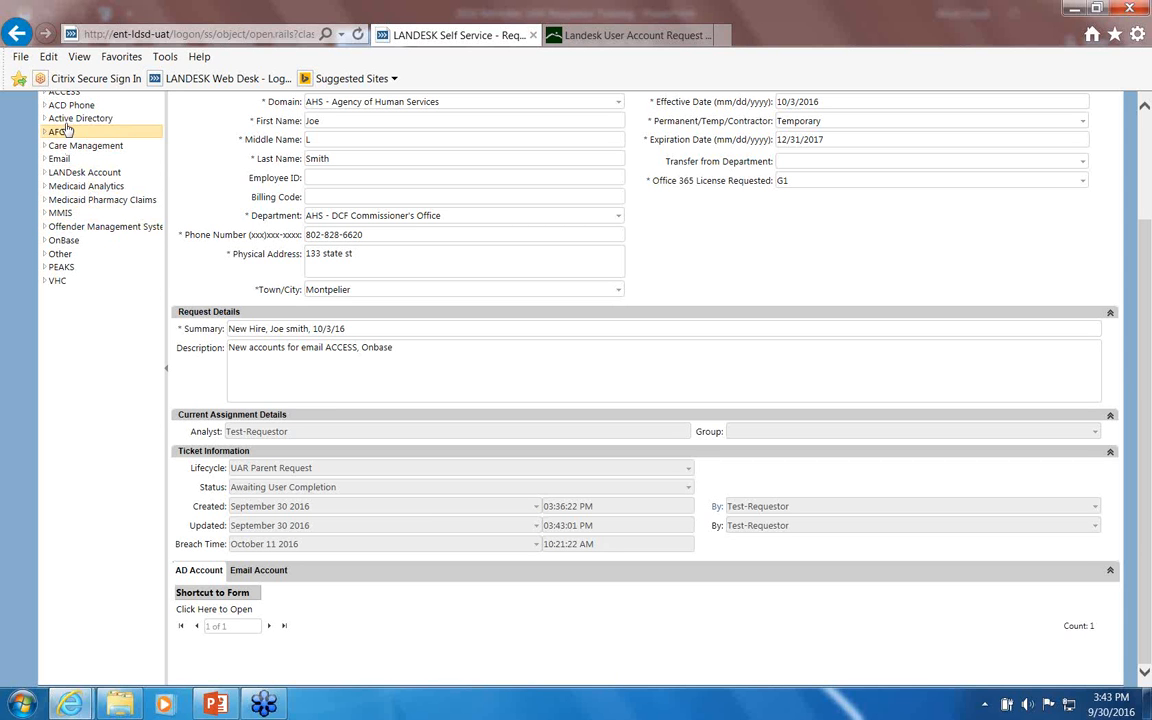
{"action": "left_click", "coordinate": [62, 92]}
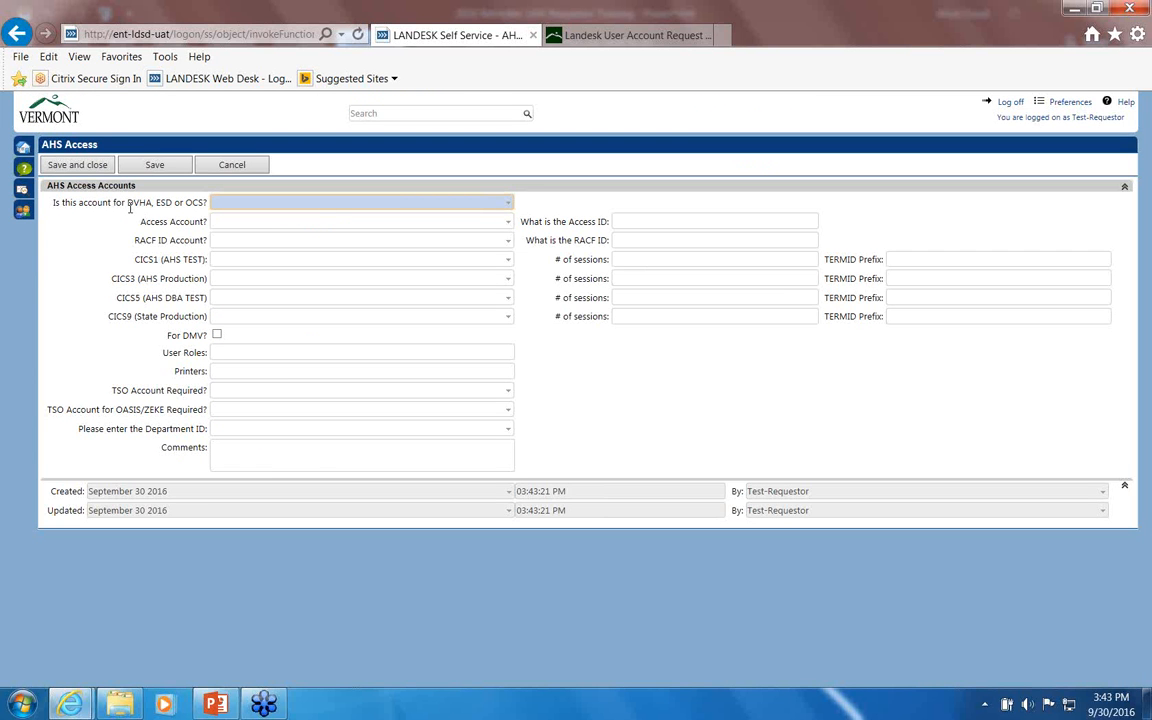
{"action": "left_click", "coordinate": [222, 164]}
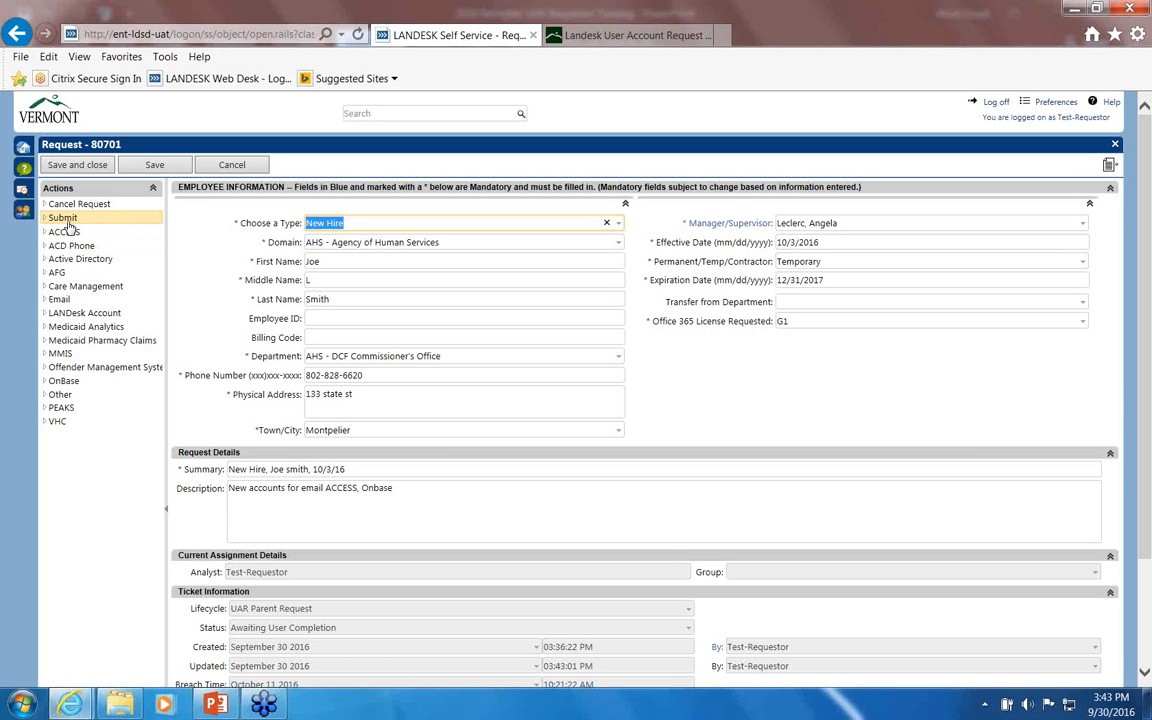
Step: Reopen request 80701 from the Request list and submit it, confirming with Yes
{"action": "left_click", "coordinate": [99, 165]}
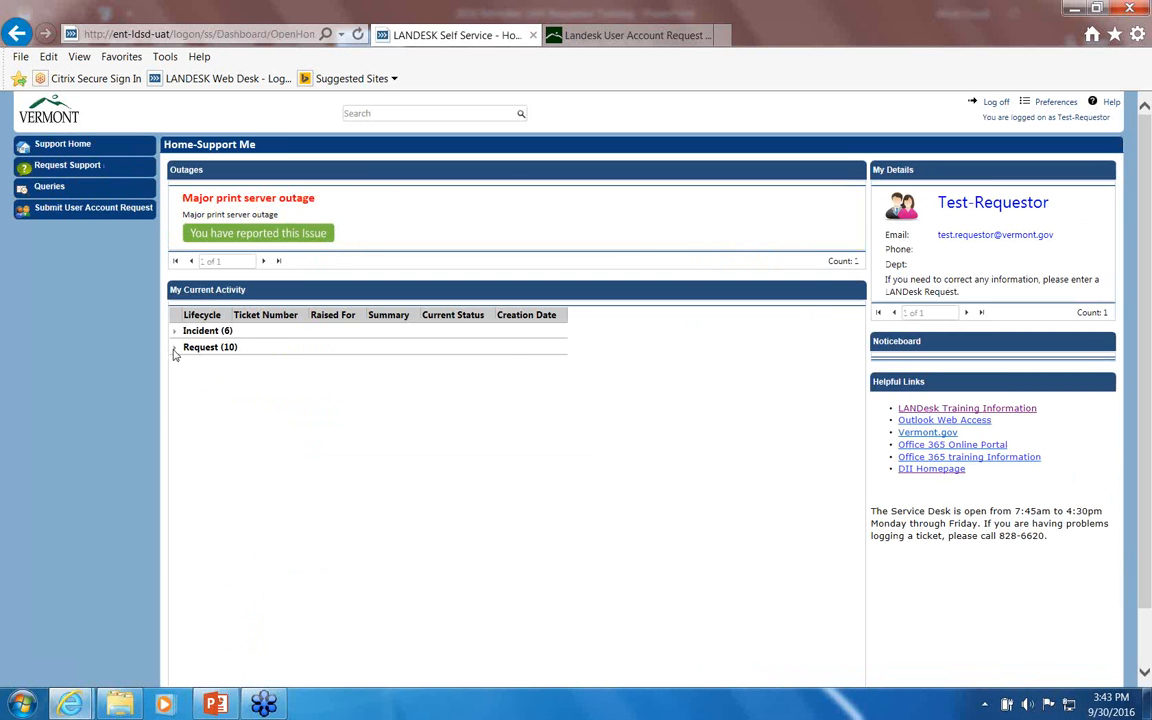
{"action": "left_click", "coordinate": [175, 347]}
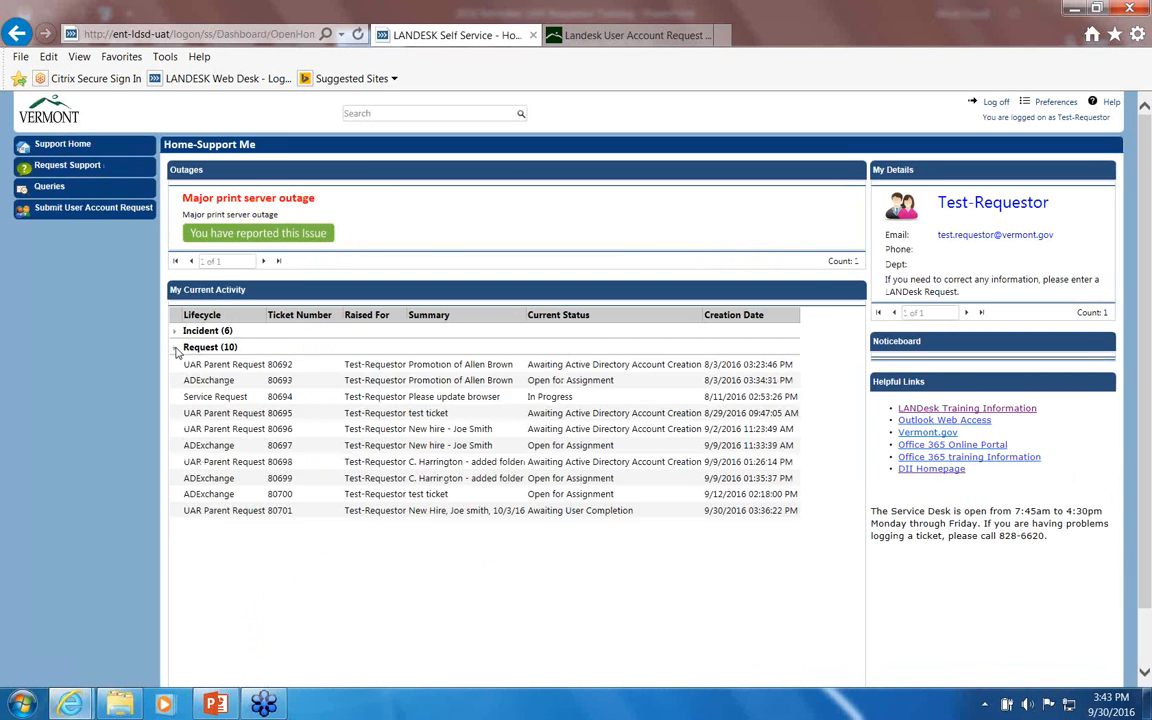
{"action": "left_click", "coordinate": [566, 514]}
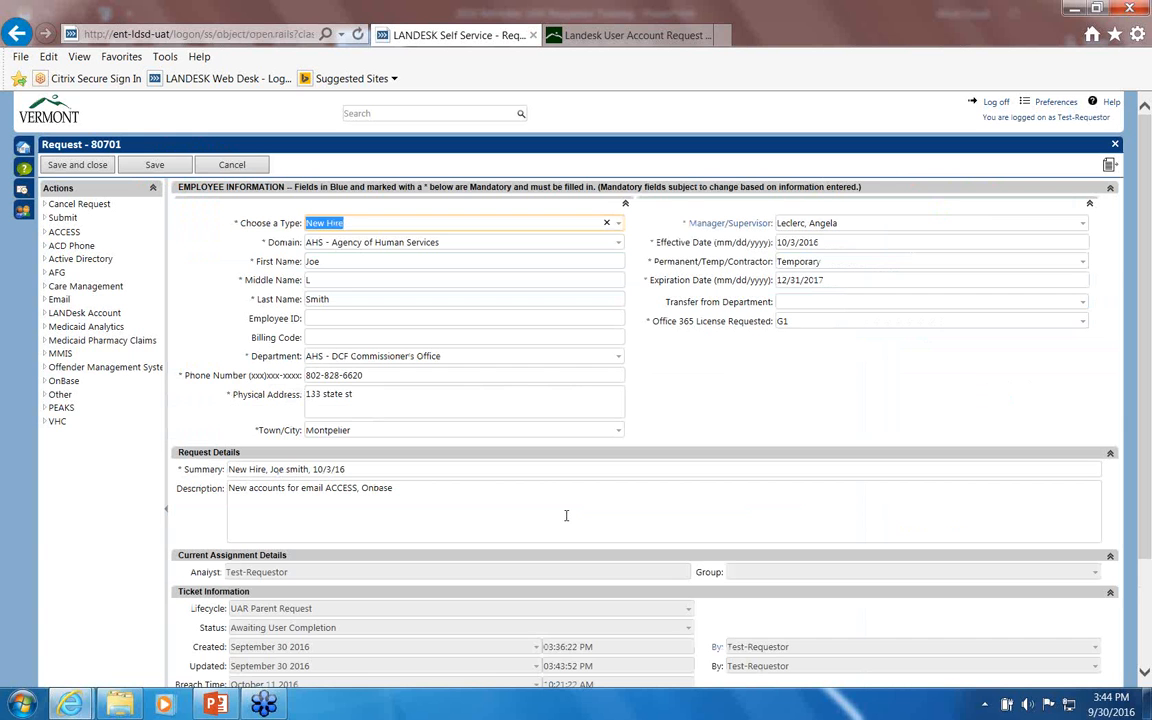
{"action": "left_click", "coordinate": [60, 218]}
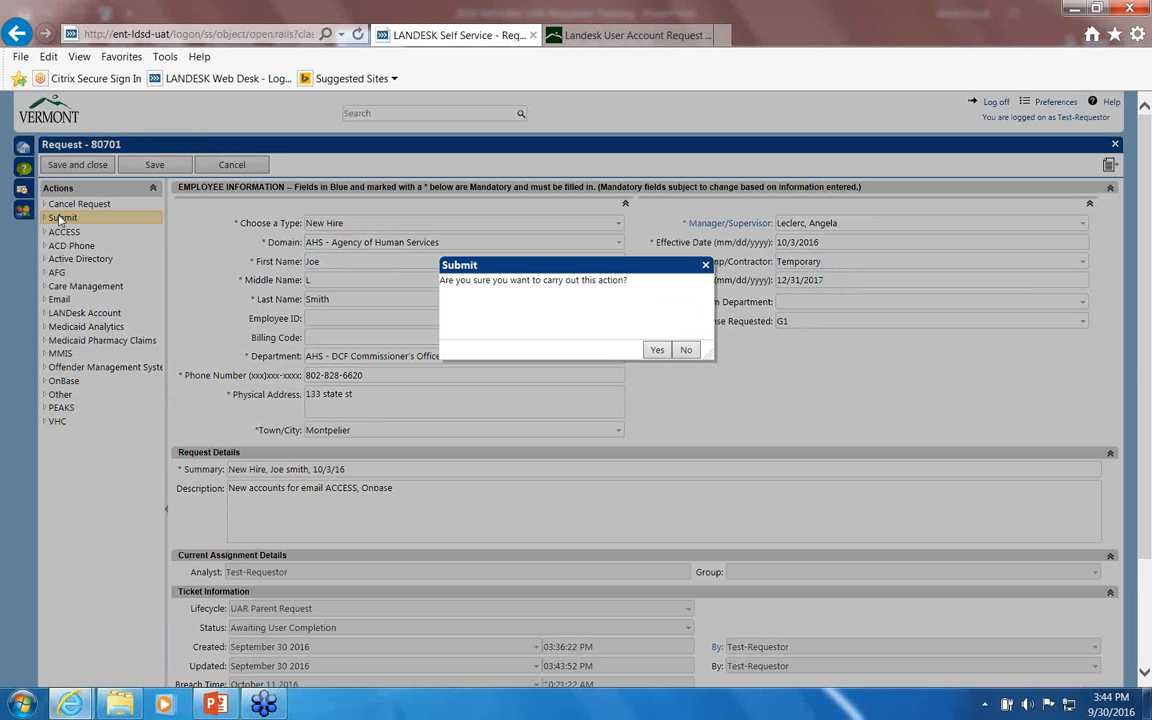
{"action": "left_click", "coordinate": [656, 352]}
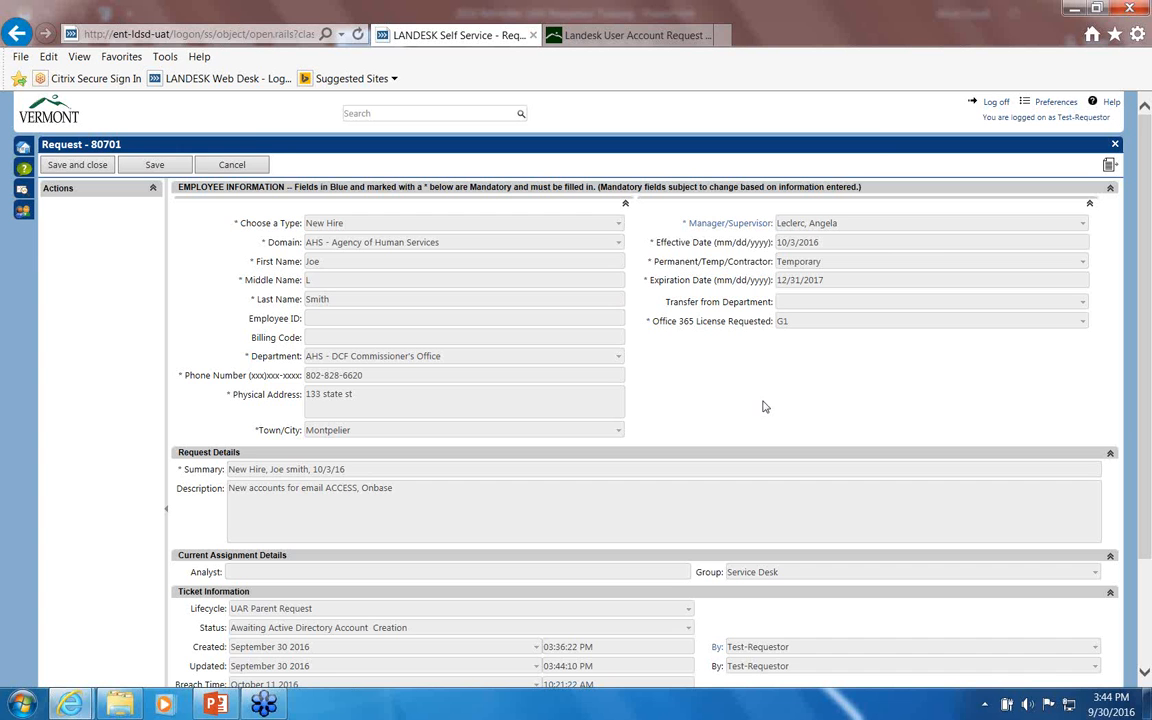
Step: Close request 80701 and cancel a newly started user account request to return to the dashboard
{"action": "left_click", "coordinate": [87, 168]}
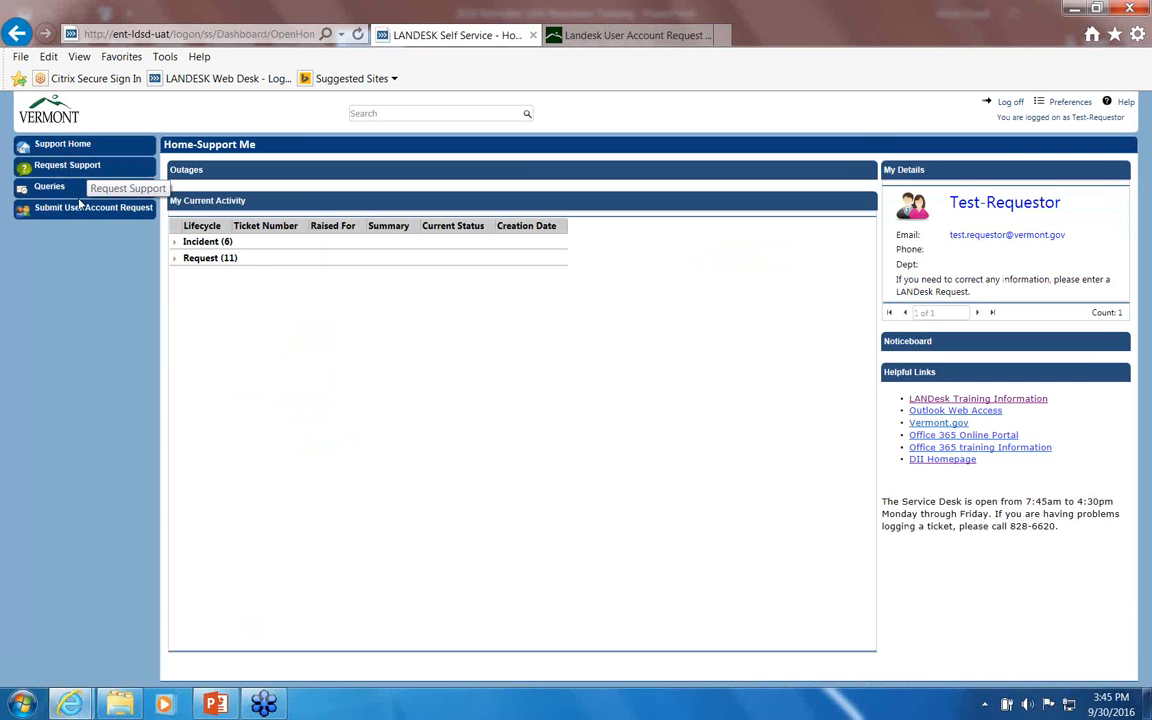
{"action": "left_click", "coordinate": [77, 210]}
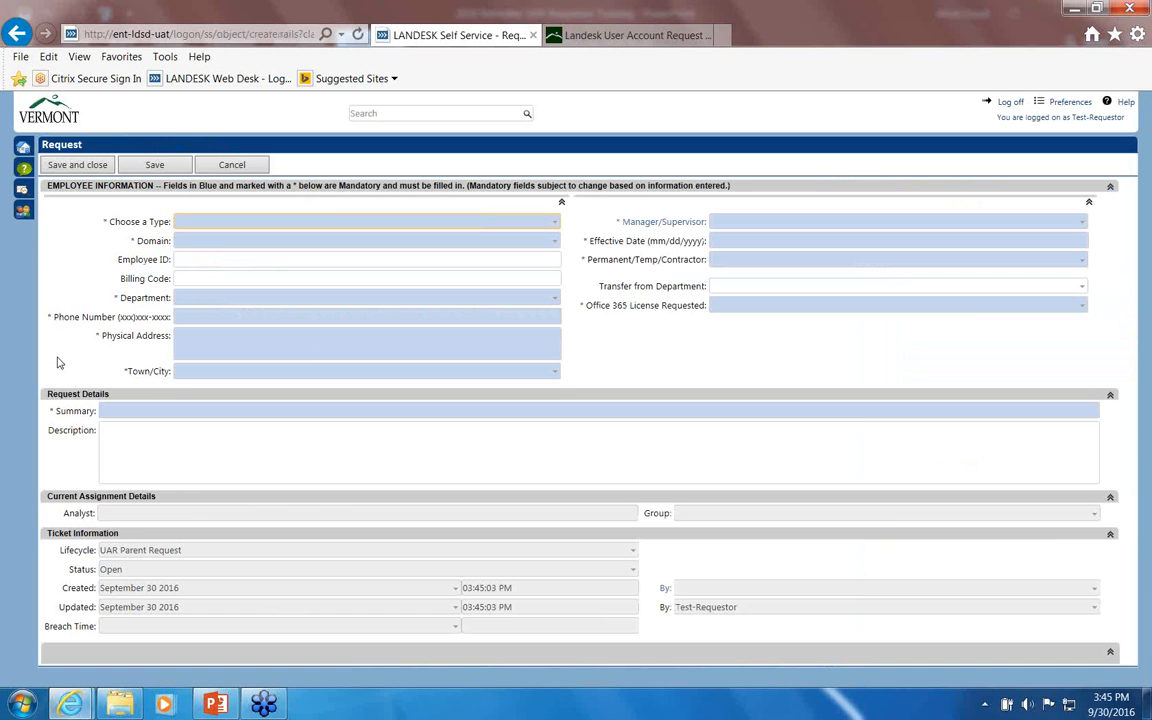
{"action": "left_click", "coordinate": [234, 166]}
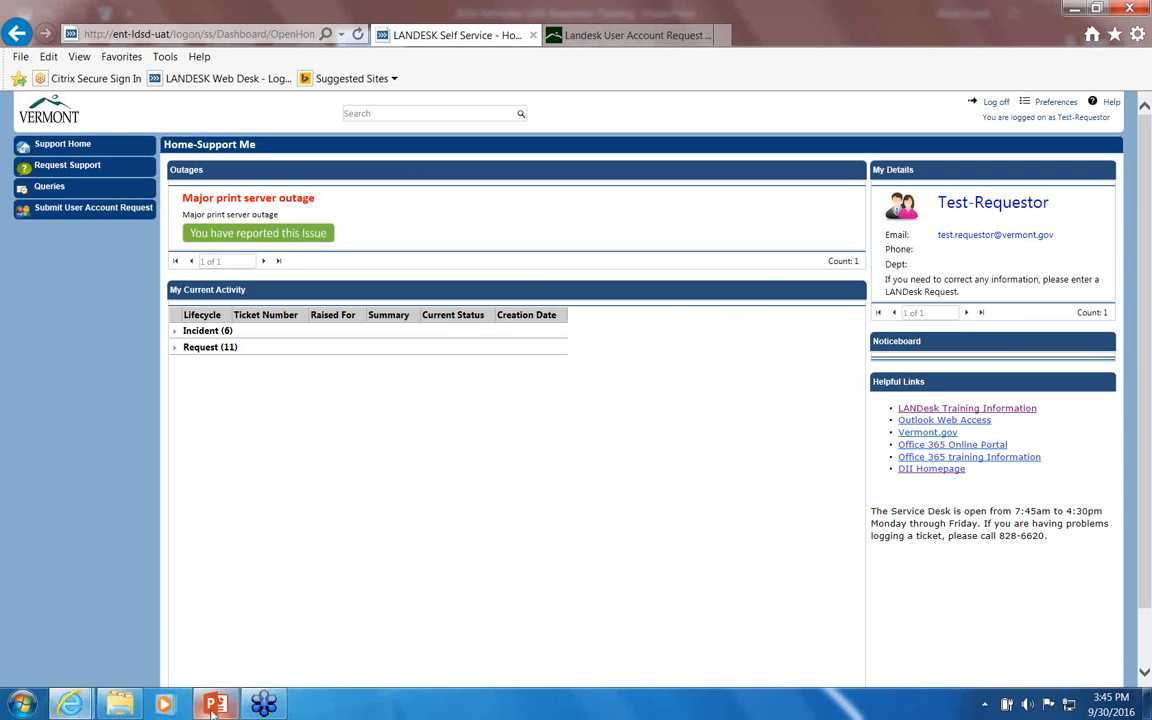
Step: Bring up the LANDESK User Account Requests Training deck at its slide 1 title, then minimize PowerPoint
{"action": "mouse_move", "coordinate": [217, 706]}
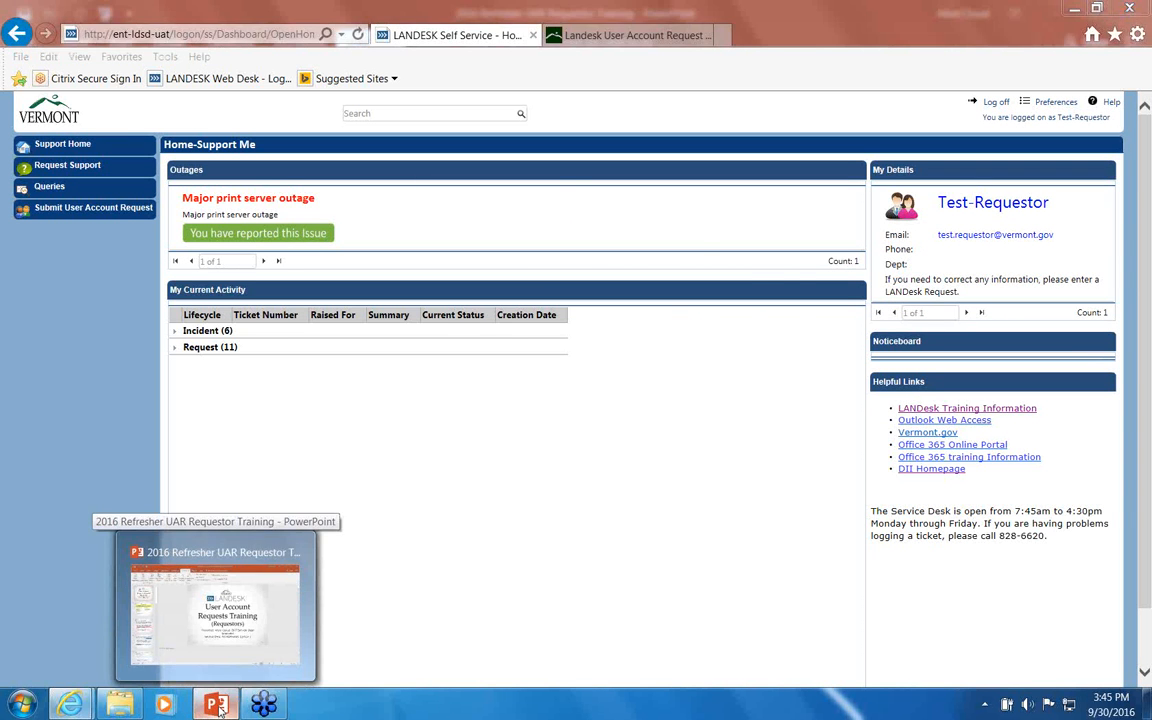
{"action": "left_click", "coordinate": [215, 615]}
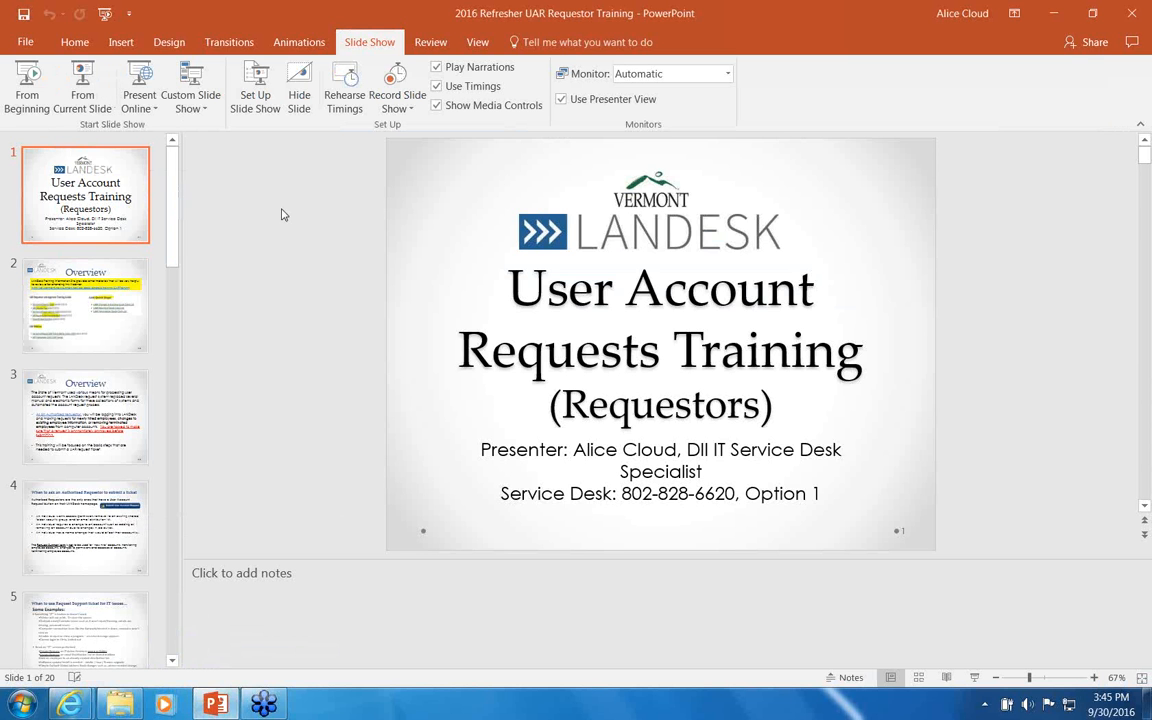
{"action": "left_click", "coordinate": [490, 250]}
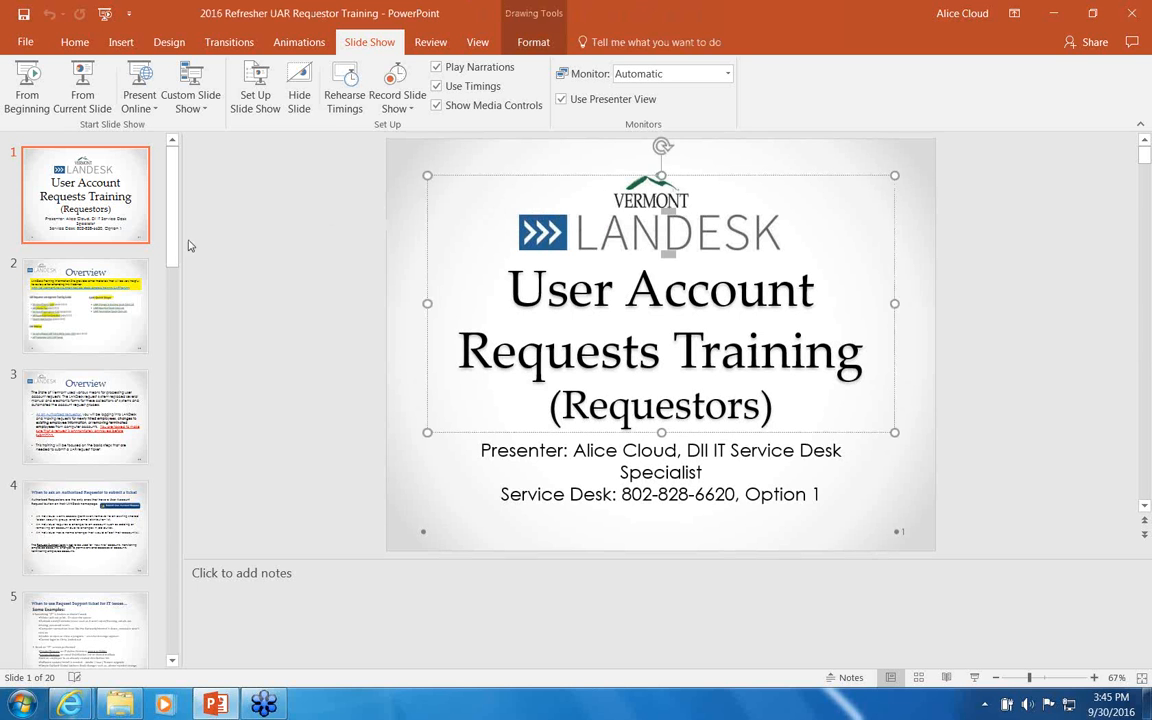
{"action": "left_click", "coordinate": [1053, 14]}
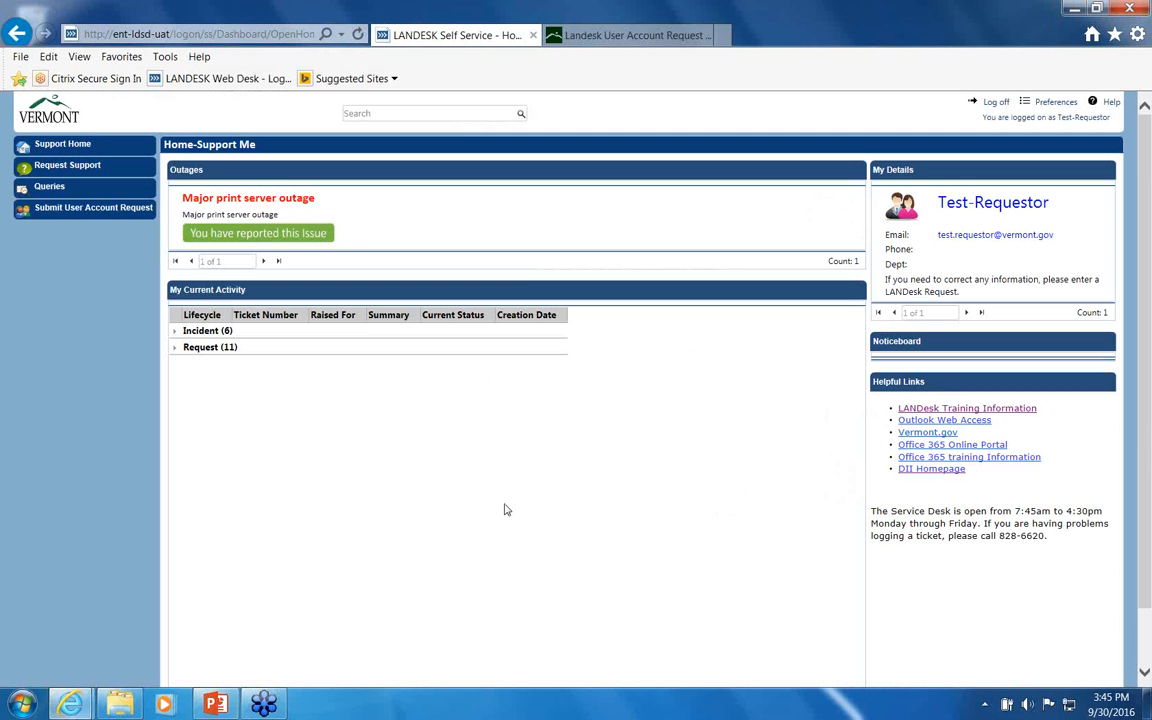
Step: Start a Changes to Existing user account request in the AHS - Agency of Human Services domain
{"action": "left_click", "coordinate": [74, 212]}
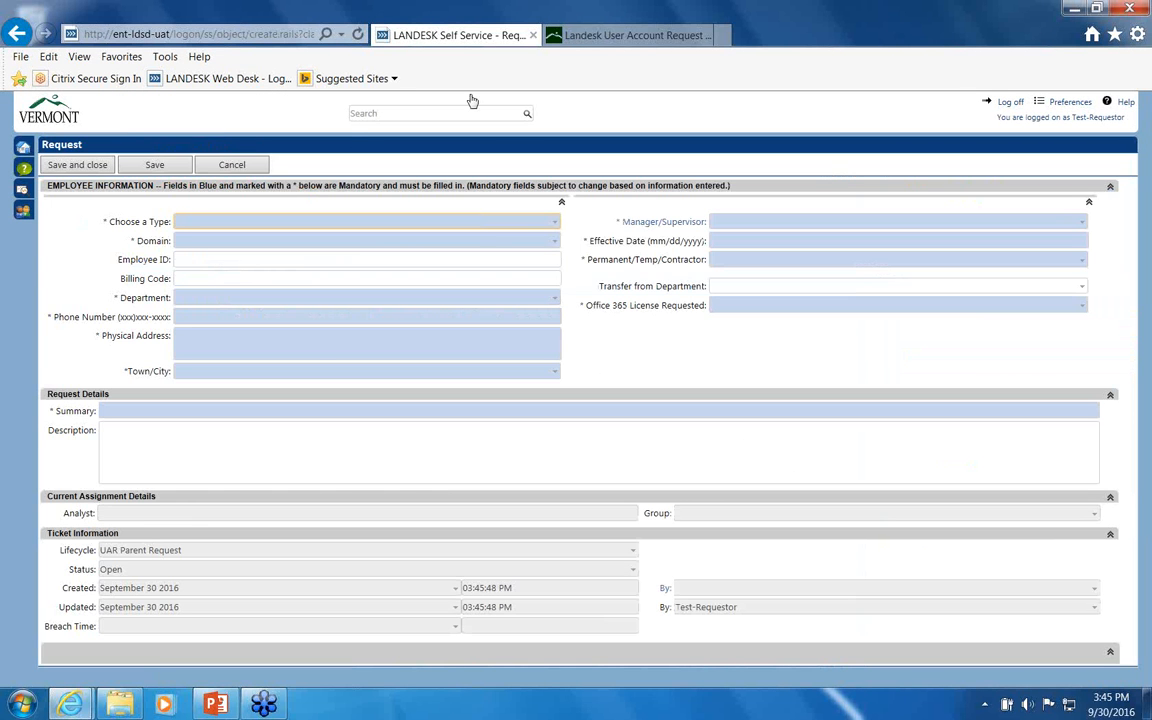
{"action": "left_click", "coordinate": [553, 221]}
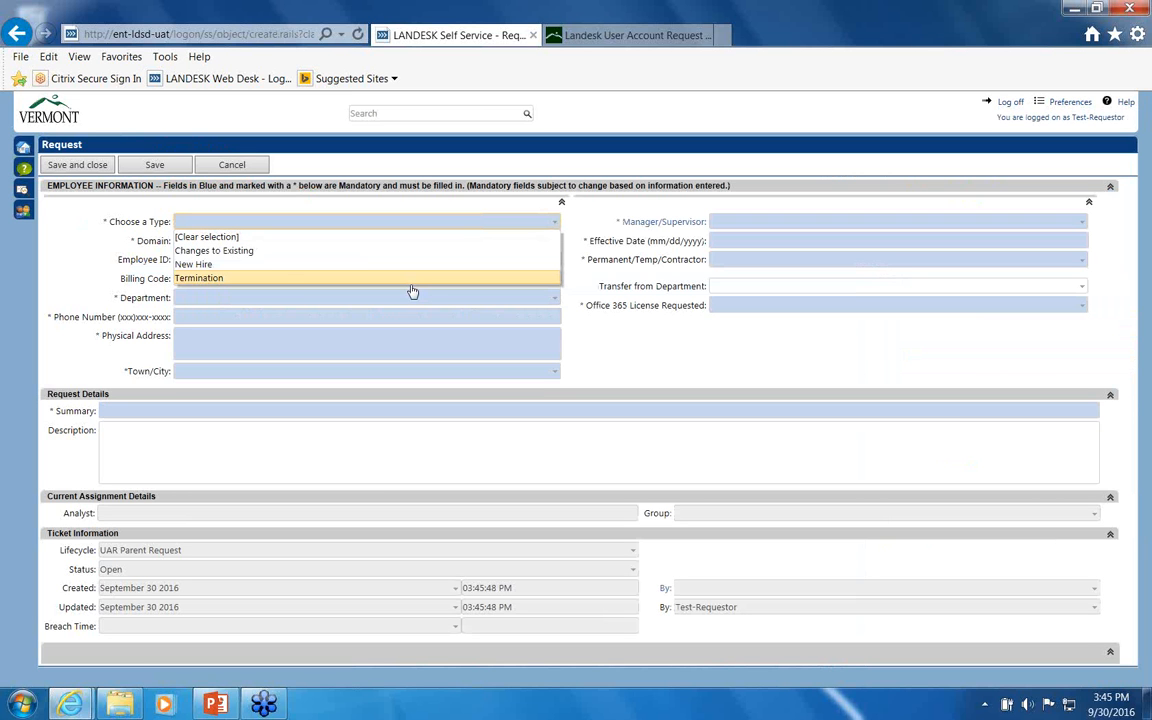
{"action": "left_click", "coordinate": [256, 251]}
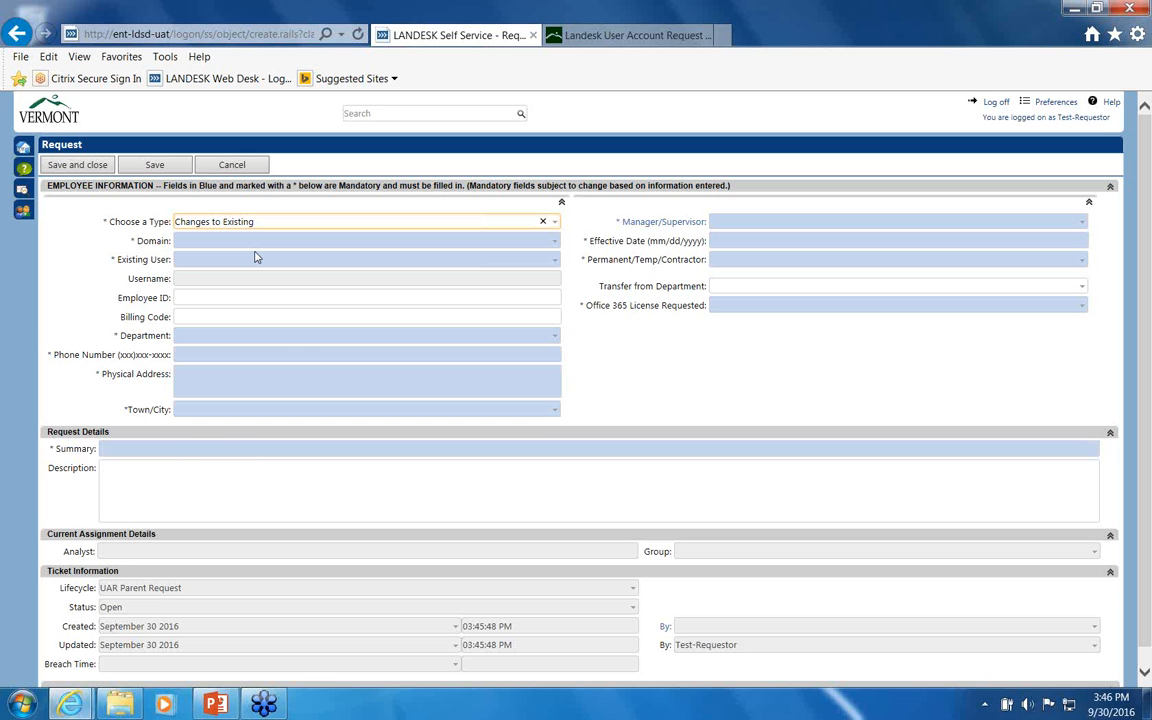
{"action": "left_click", "coordinate": [200, 240]}
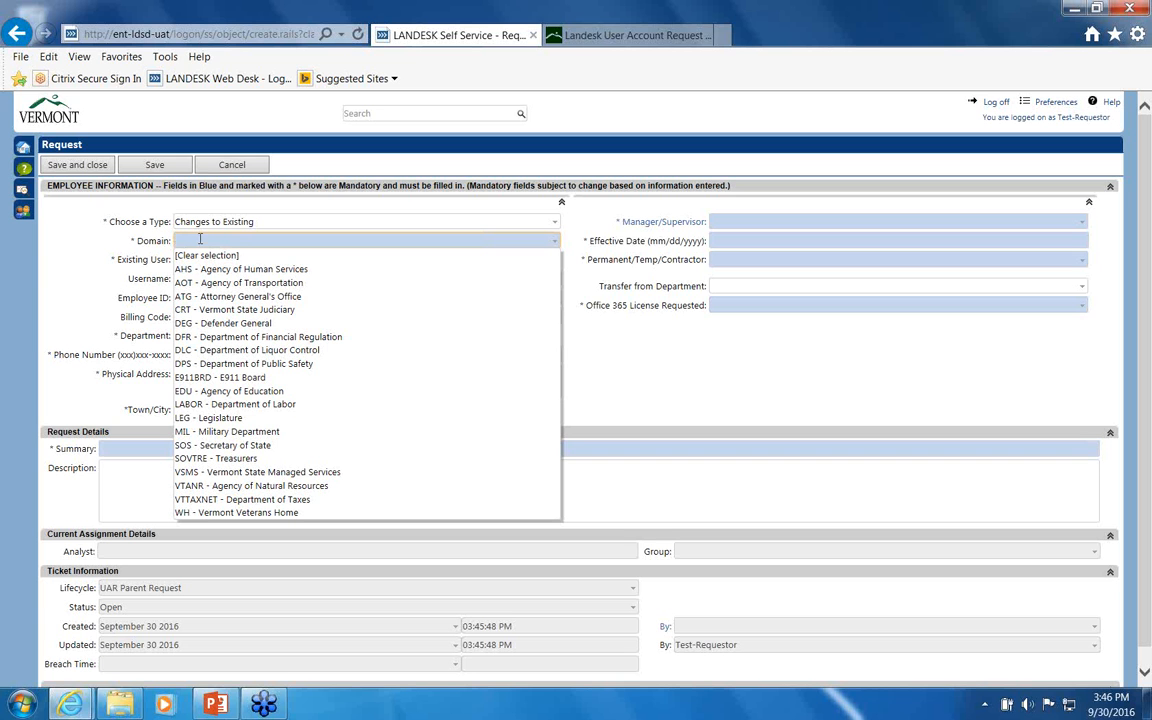
{"action": "type", "text": "ahs"}
{"action": "key", "text": "Return"}
{"action": "type", "text": "ahs"}
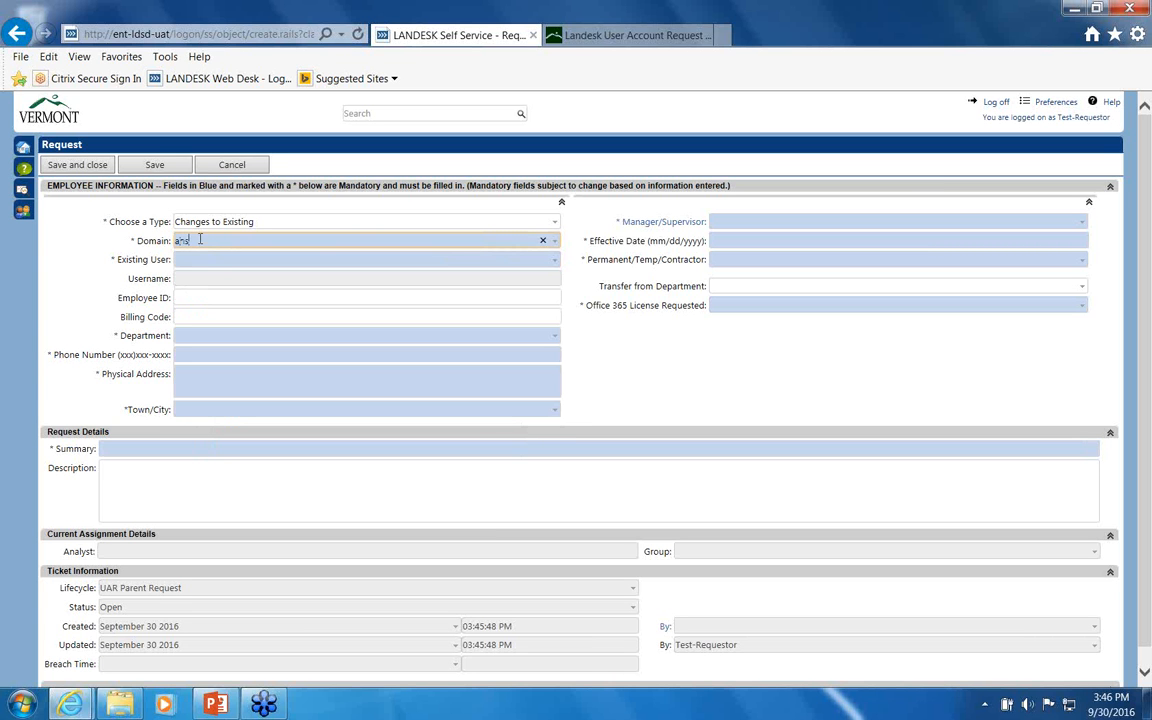
{"action": "key", "text": "Down"}
{"action": "key", "text": "Return"}
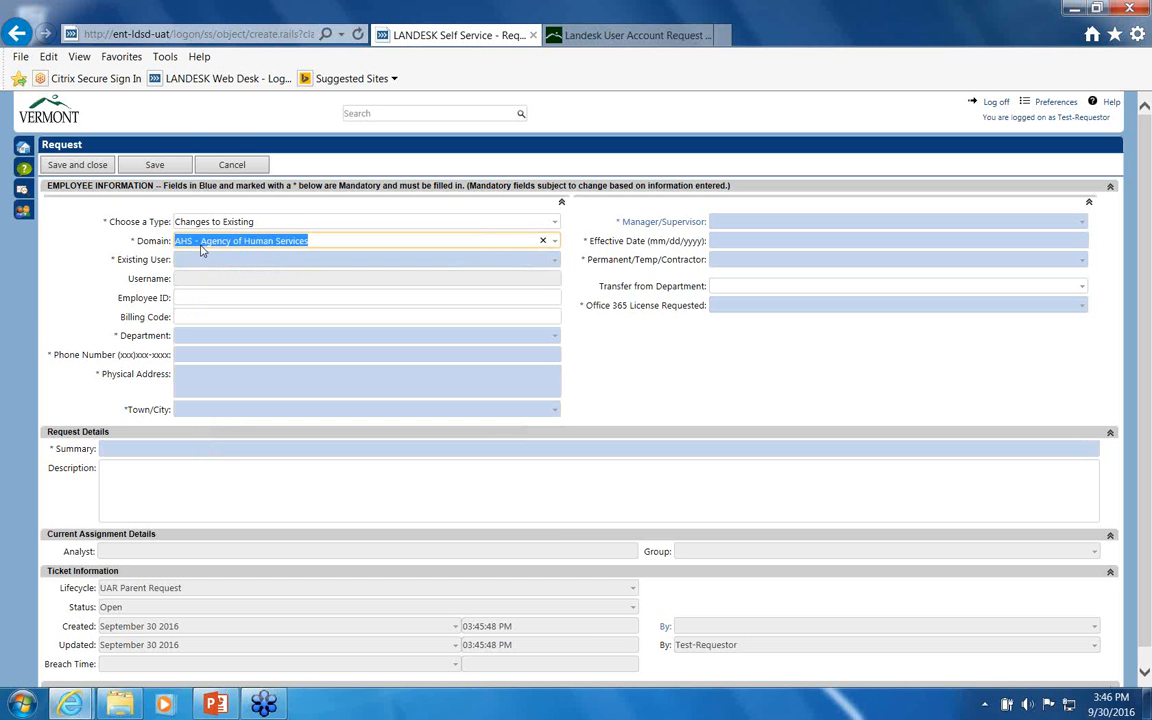
Step: Search for the transferring employee by surname and select them as the existing user
{"action": "left_click", "coordinate": [189, 260]}
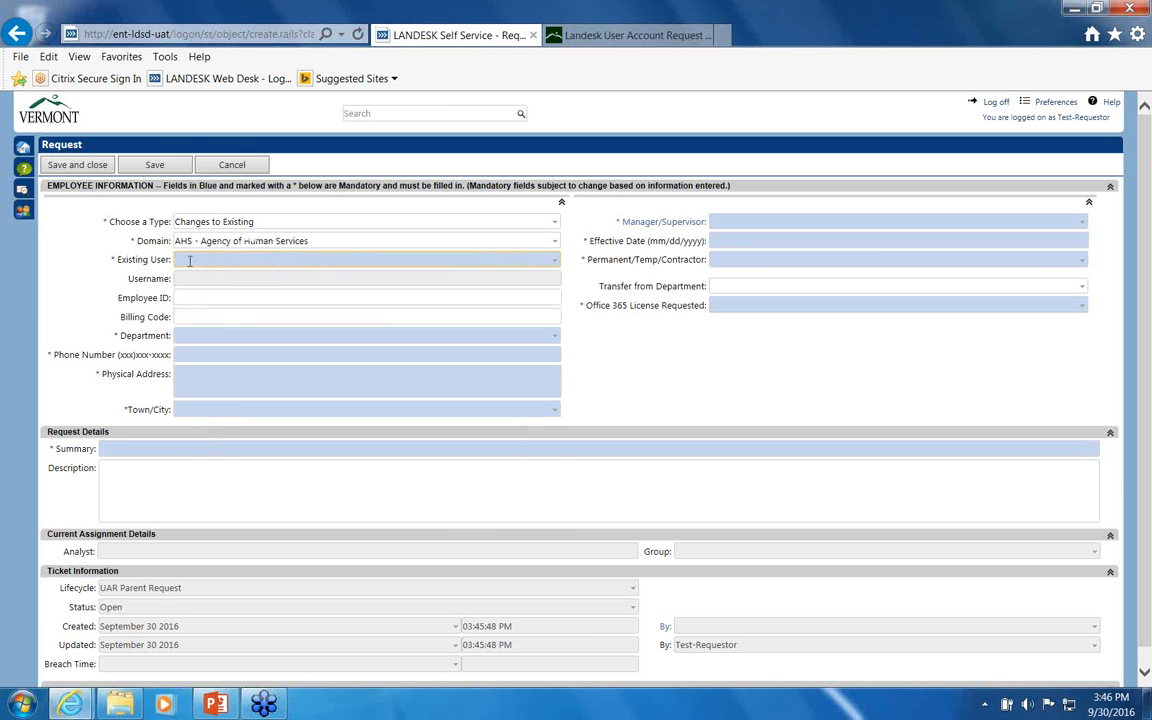
{"action": "type", "text": "smith"}
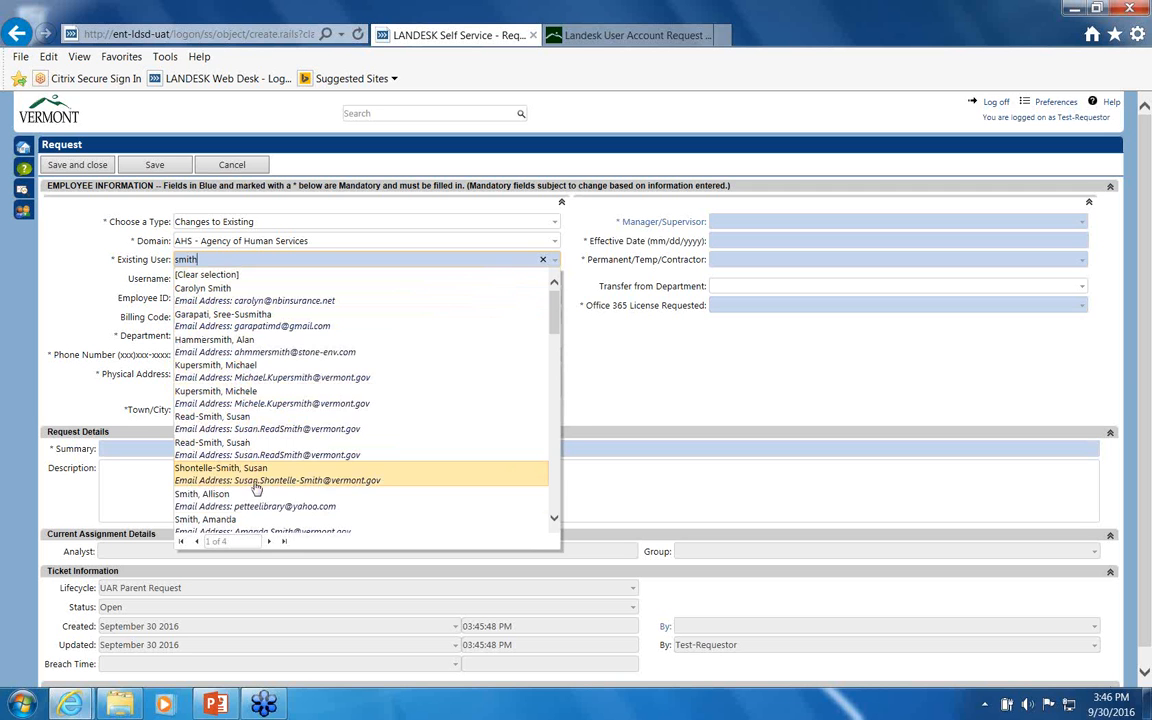
{"action": "left_click", "coordinate": [250, 476]}
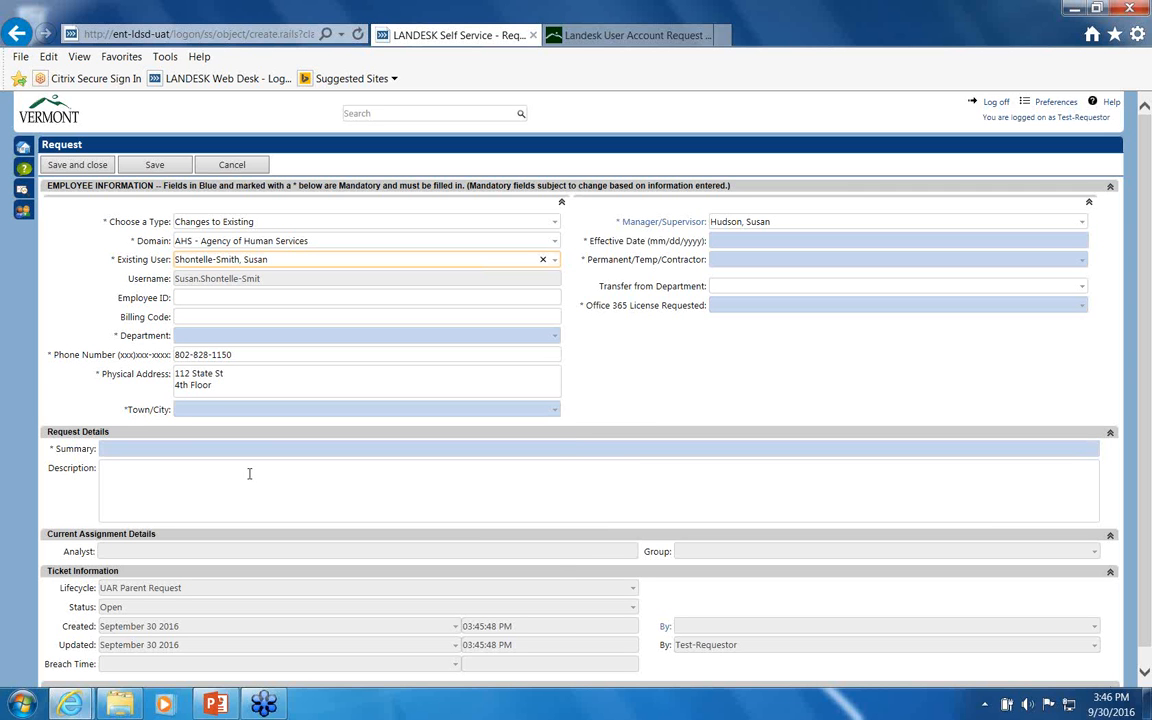
Step: Choose AHS - DOC BEPP from the Department list for the transferring employee
{"action": "left_click", "coordinate": [183, 336]}
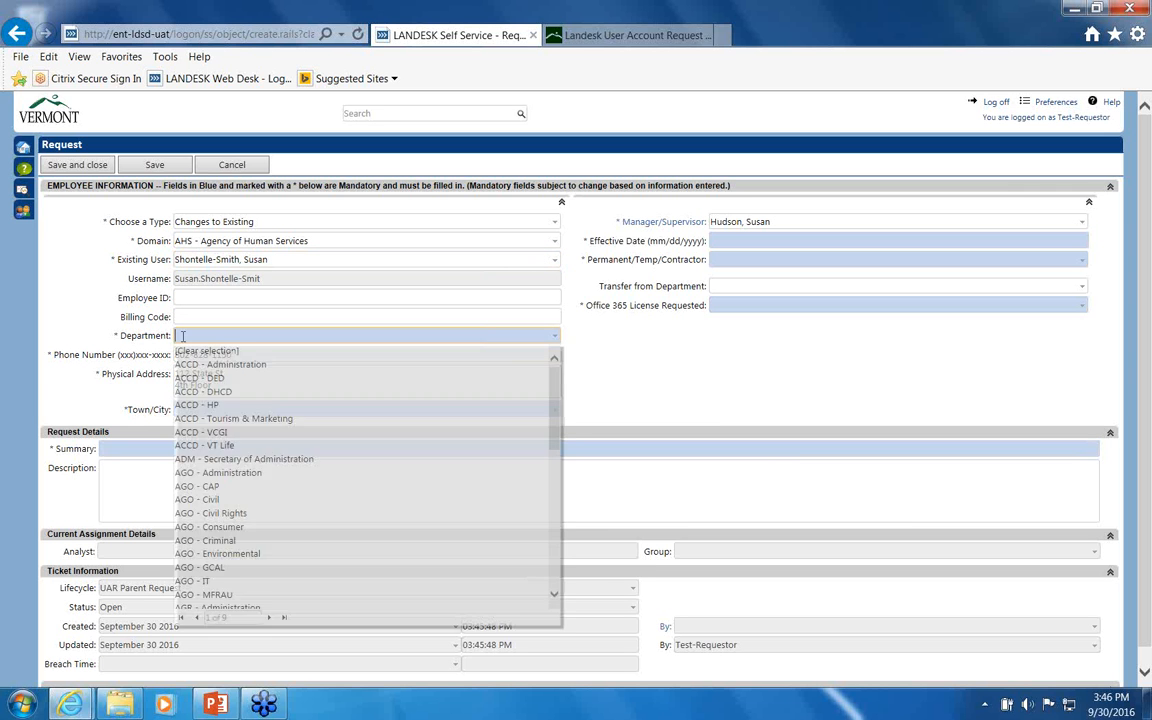
{"action": "type", "text": "doc"}
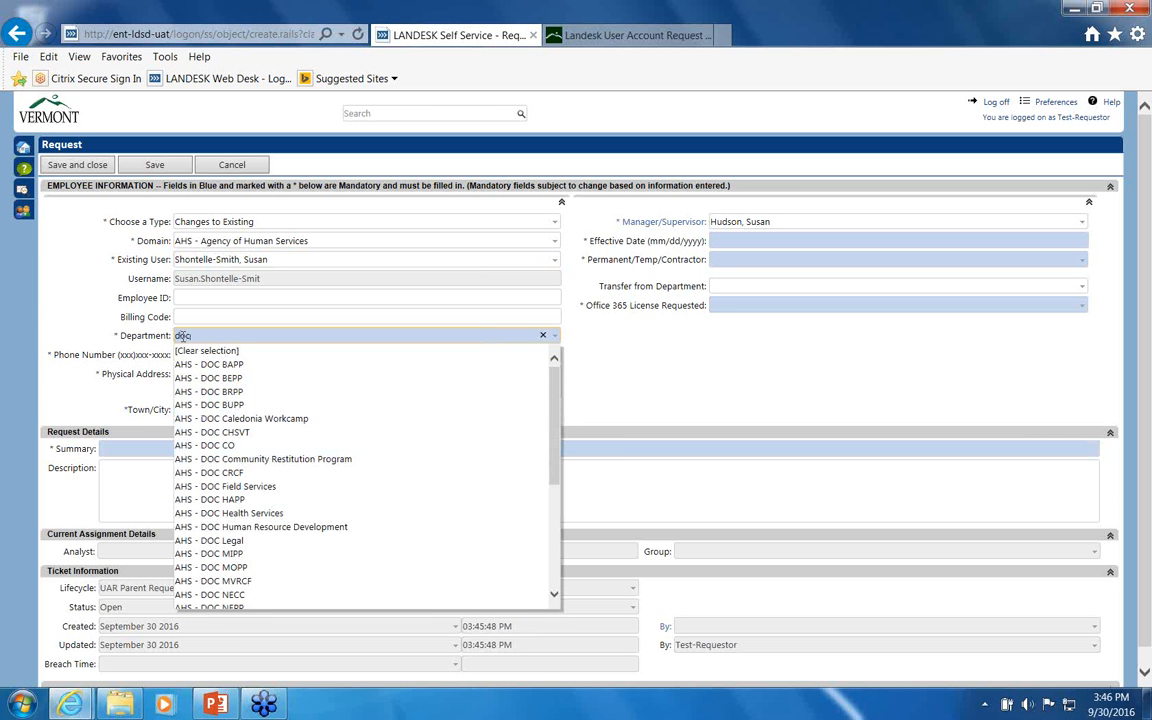
{"action": "left_click", "coordinate": [230, 379]}
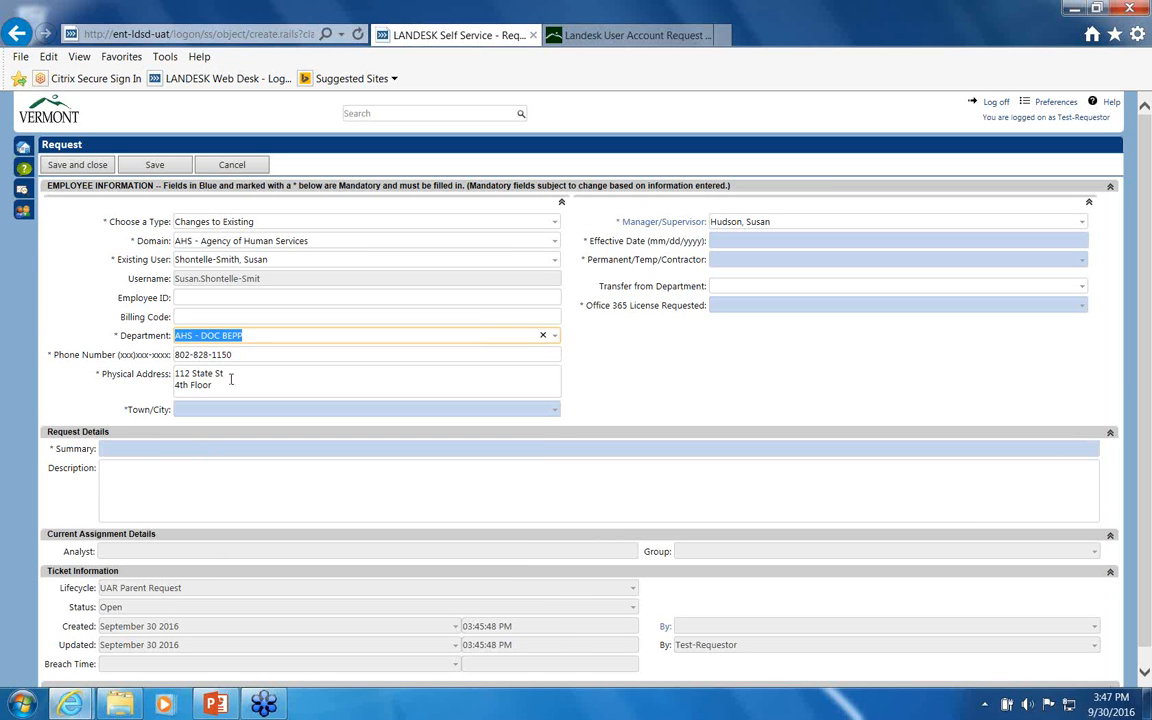
{"action": "left_click", "coordinate": [103, 475]}
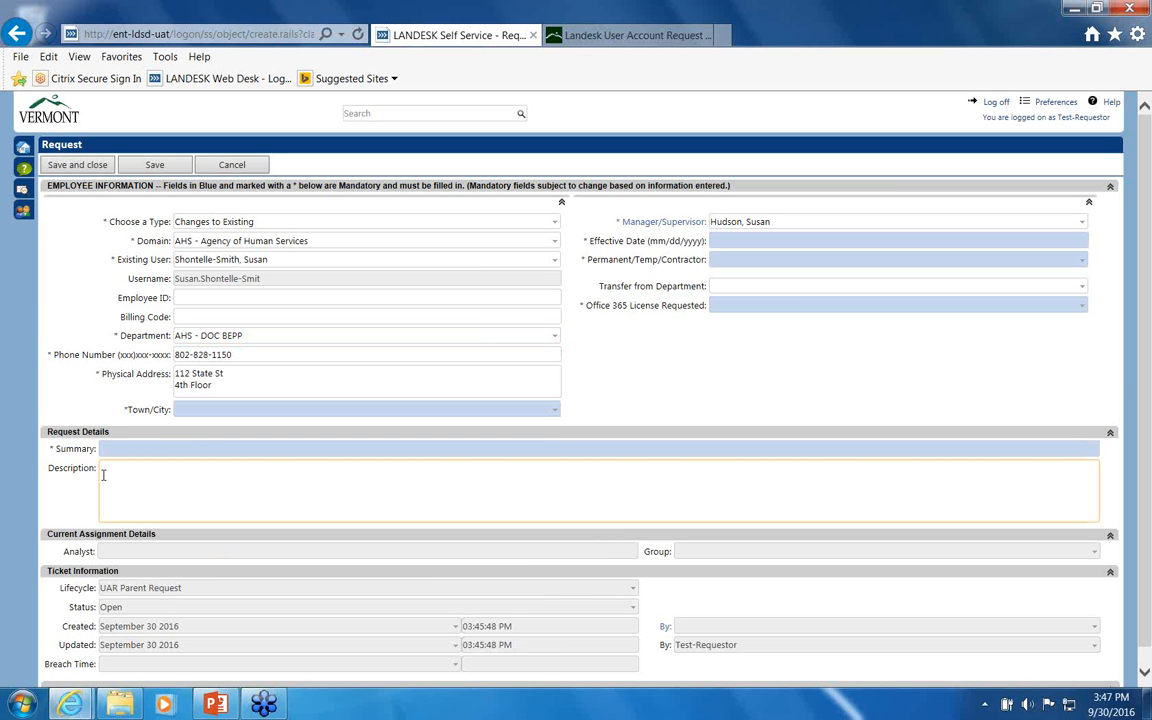
Step: Write 'This employee is moving from Barre PP to Bennington PP and can have his email stay intact.'
{"action": "type", "text": "This empolo"}
{"action": "key", "text": "BackSpace"}
{"action": "key", "text": "BackSpace"}
{"action": "key", "text": "BackSpace"}
{"action": "type", "text": "loyee is moving from "}
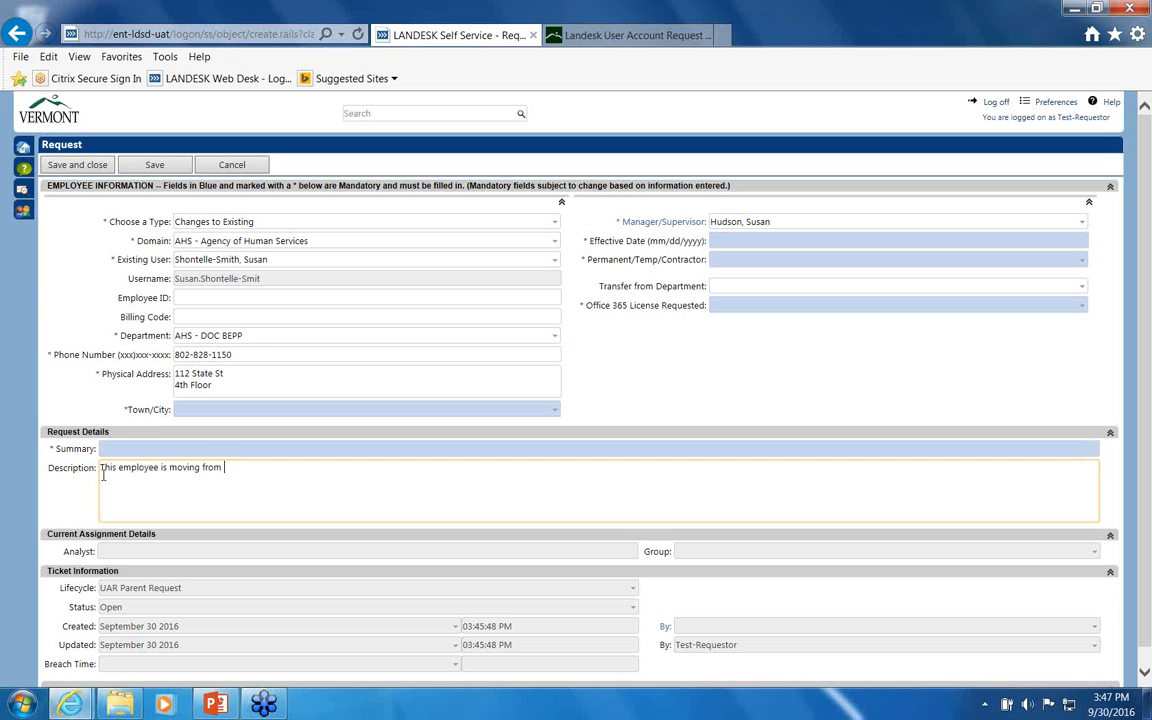
{"action": "type", "text": "Barre PP to Benninton"}
{"action": "key", "text": "BackSpace"}
{"action": "key", "text": "BackSpace"}
{"action": "key", "text": "BackSpace"}
{"action": "type", "text": "go"}
{"action": "key", "text": "BackSpace"}
{"action": "type", "text": "ton PP "}
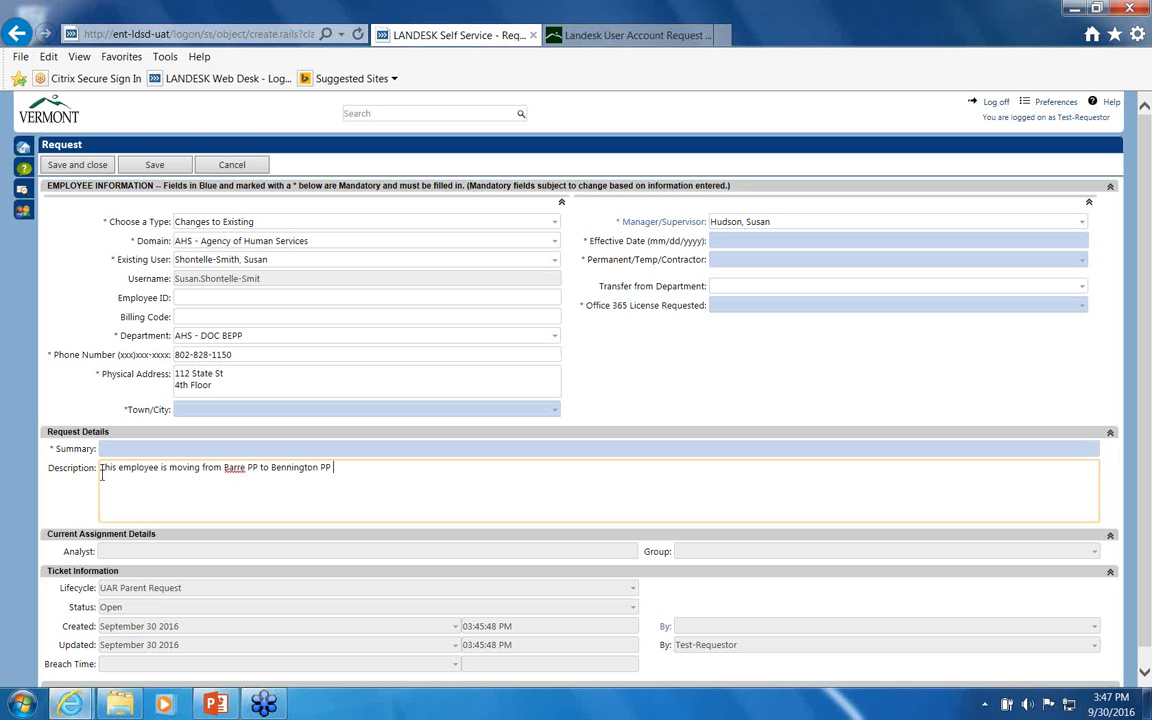
{"action": "type", "text": "and can have his email stay intac"}
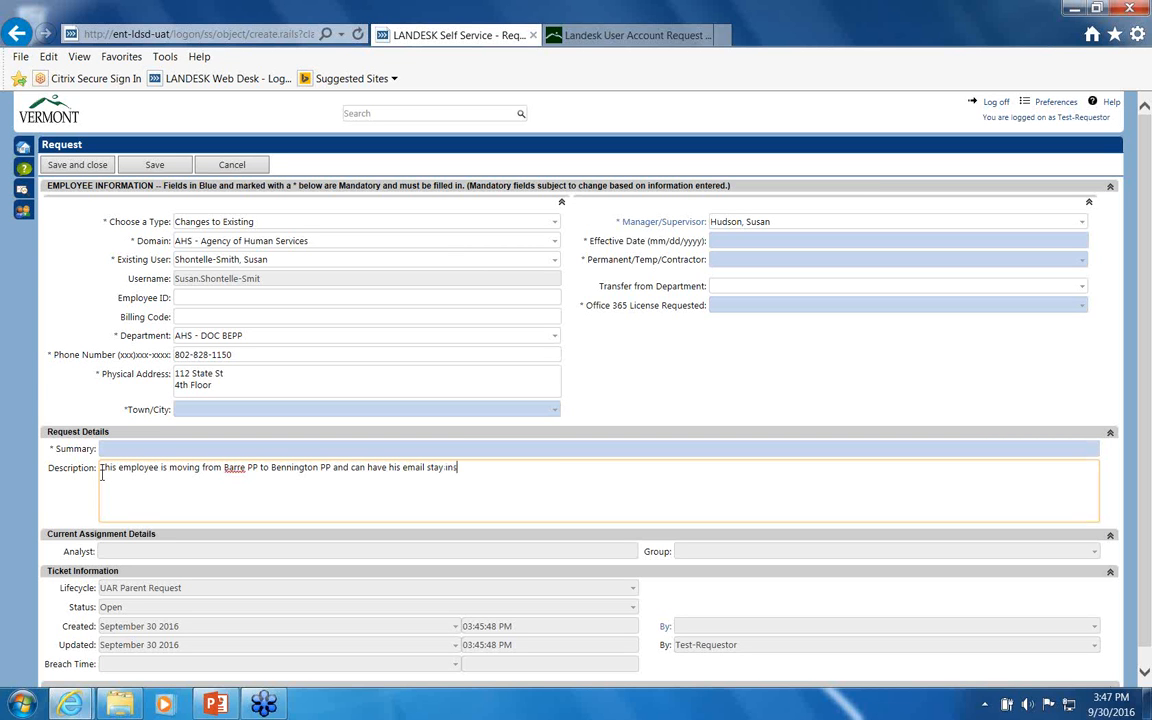
{"action": "type", "text": "t."}
Step: Add that this ticket adds her where needed and Barre PP will remove no-longer-needed accounts
{"action": "type", "text": "This ticket add her to what is needs"}
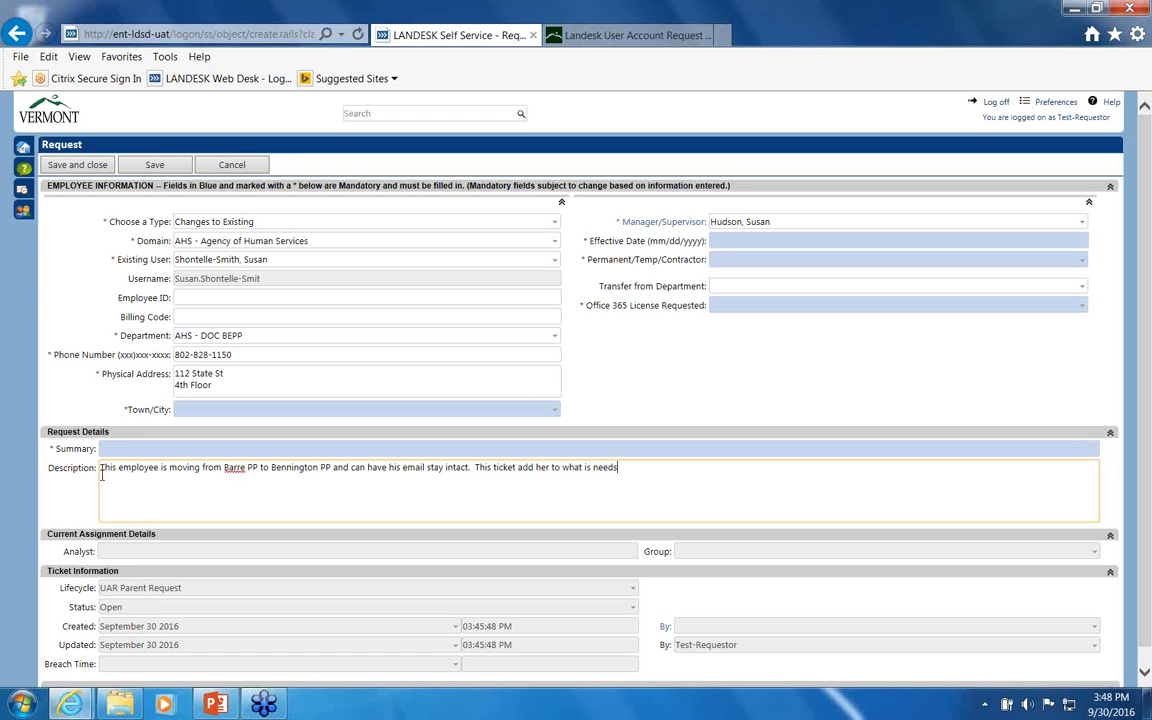
{"action": "key", "text": "BackSpace"}
{"action": "type", "text": "ed and Barre PP will submit ticket to"}
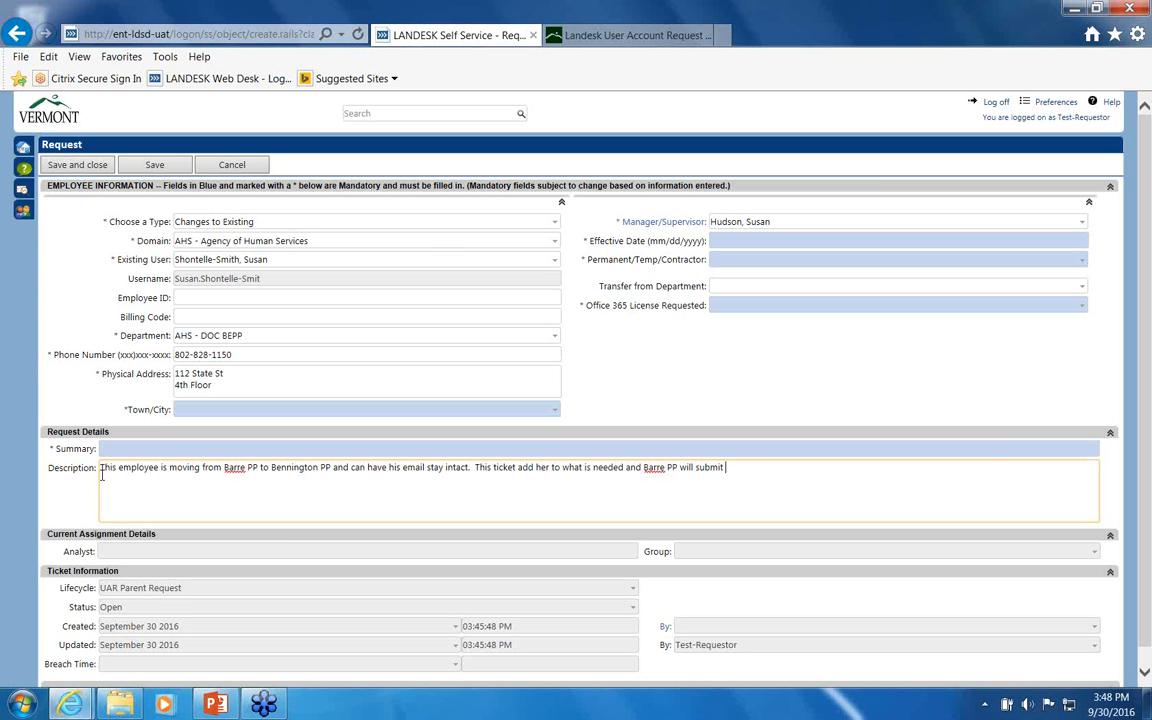
{"action": "type", "text": " remove her from no longer nne"}
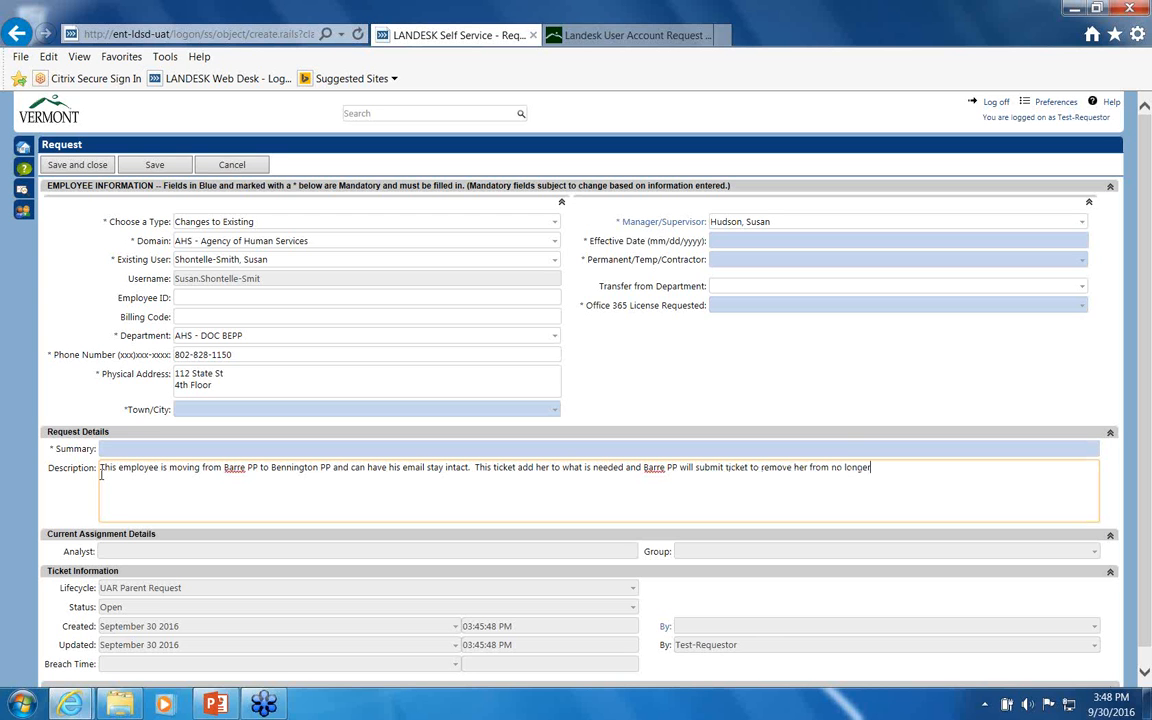
{"action": "key", "text": "BackSpace"}
{"action": "key", "text": "BackSpace"}
{"action": "type", "text": "eeds"}
{"action": "key", "text": "BackSpace"}
{"action": "type", "text": "ed accounts."}
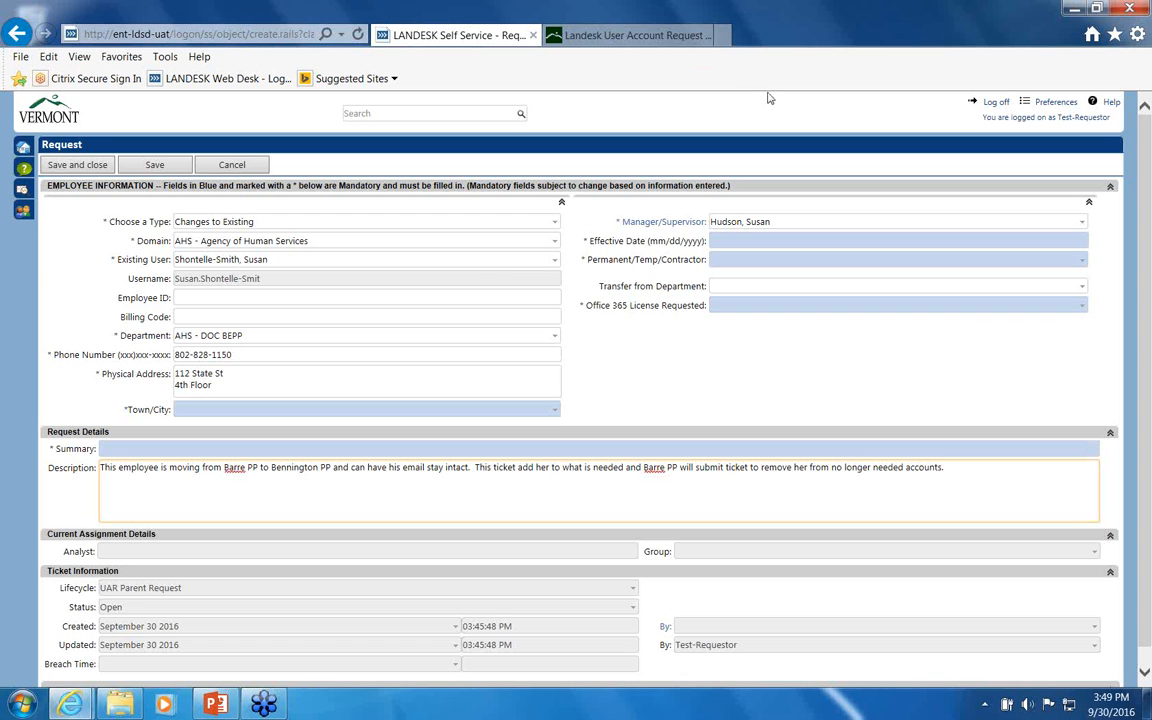
Step: Minimize the LANDESK request window and bring the UAR Requestor Training deck back up
{"action": "left_click", "coordinate": [1078, 12]}
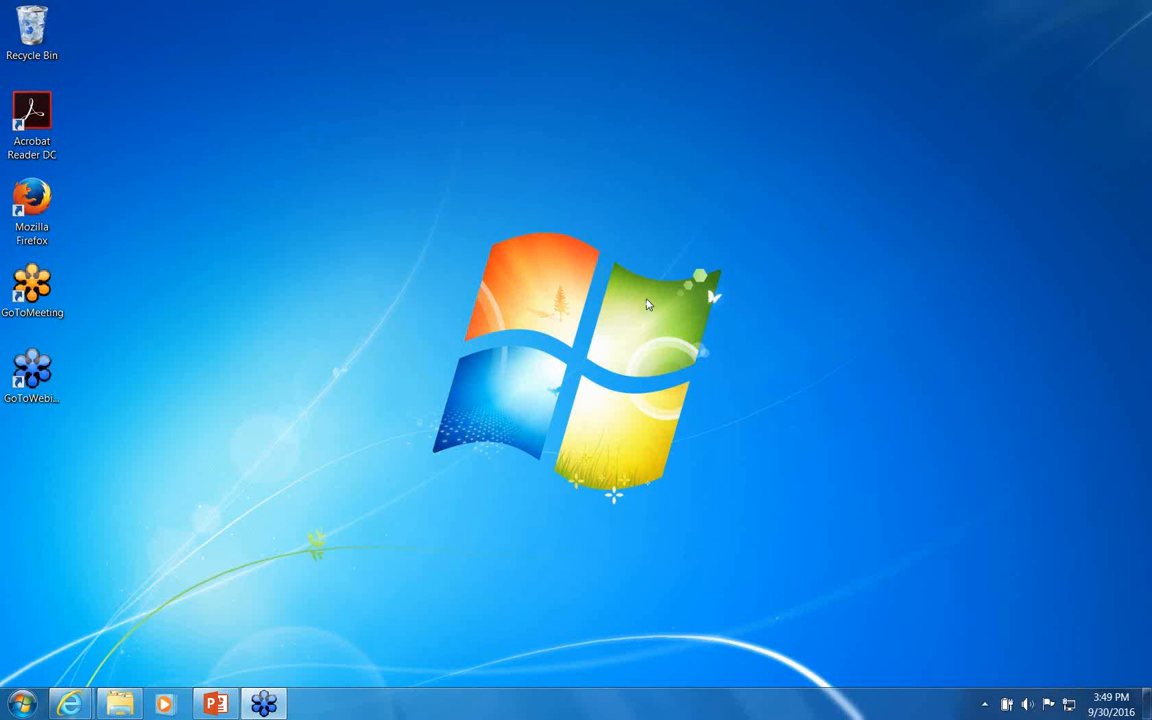
{"action": "left_click", "coordinate": [229, 707]}
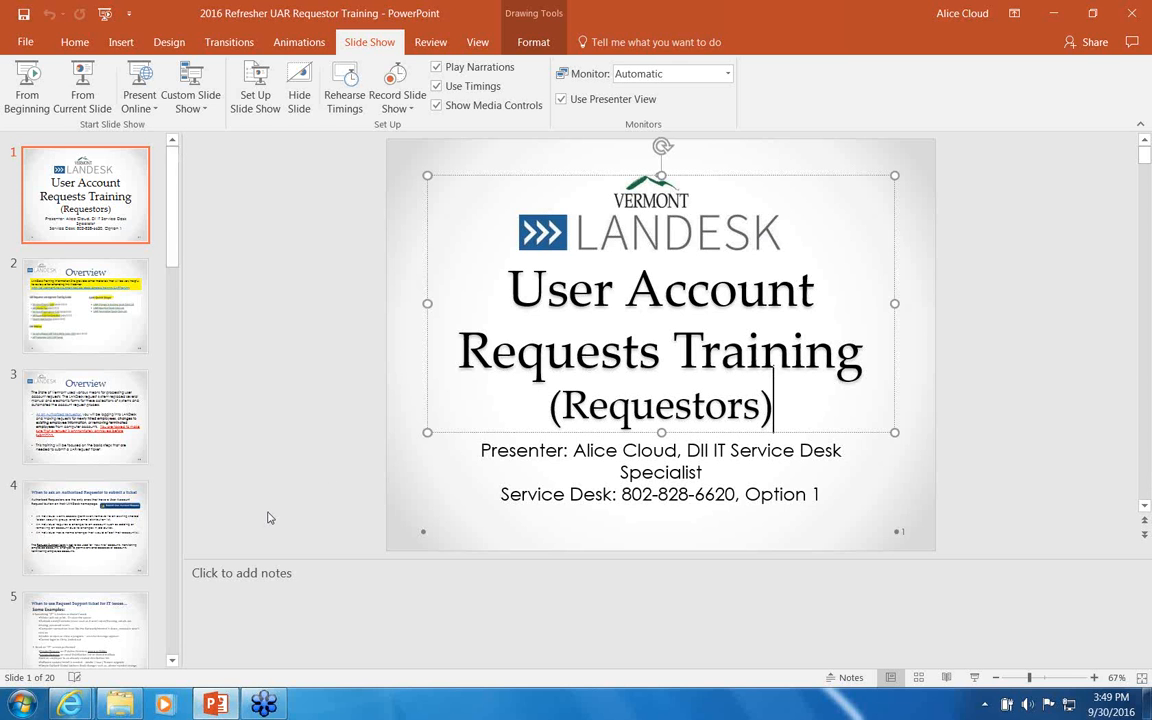
Step: Start the slide show from the User Account Requests Training title slide
{"action": "left_click", "coordinate": [578, 498]}
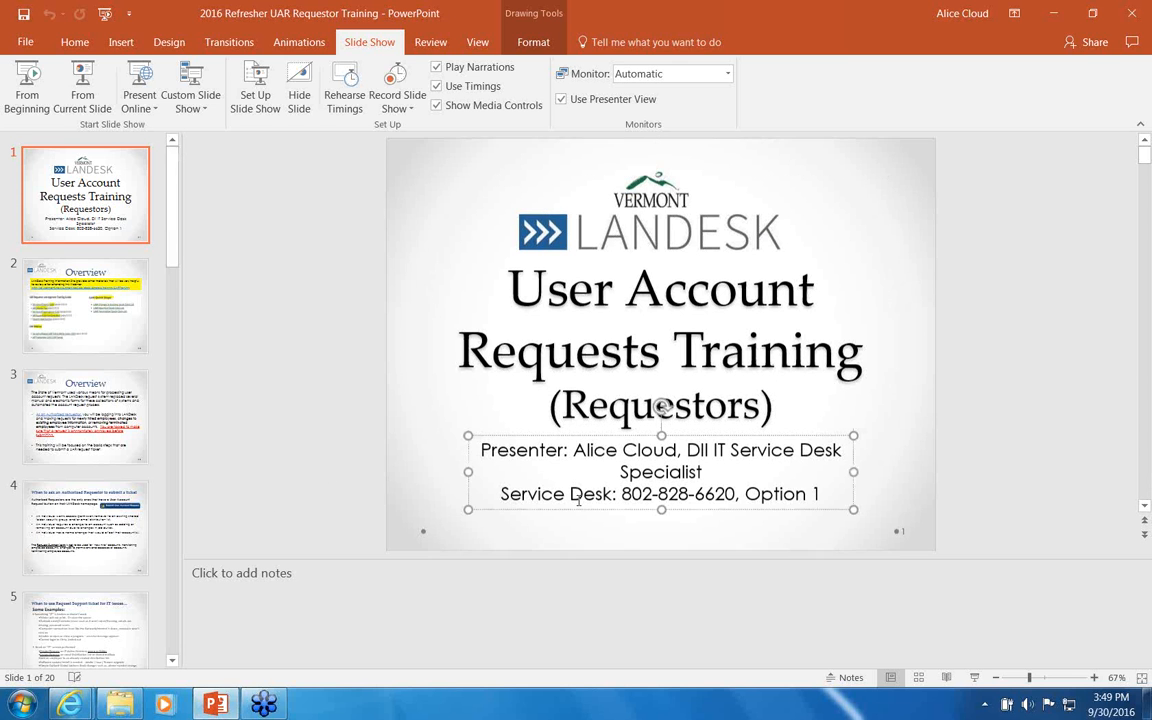
{"action": "left_click", "coordinate": [521, 535]}
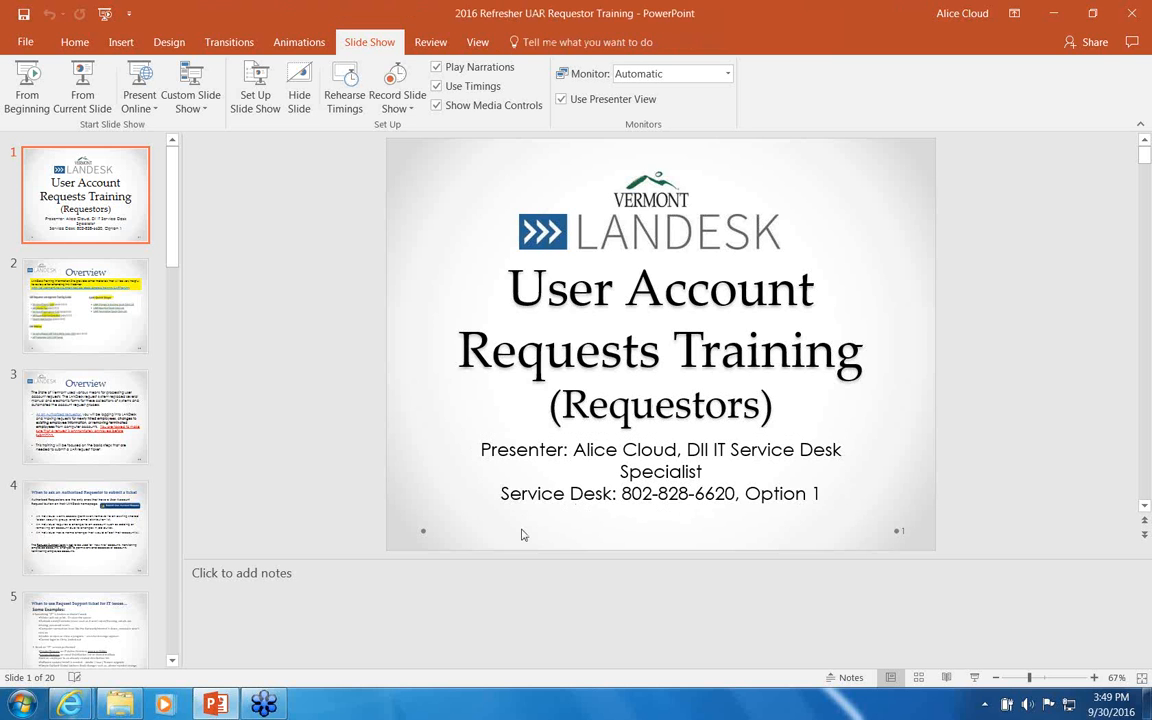
{"action": "left_click", "coordinate": [100, 92]}
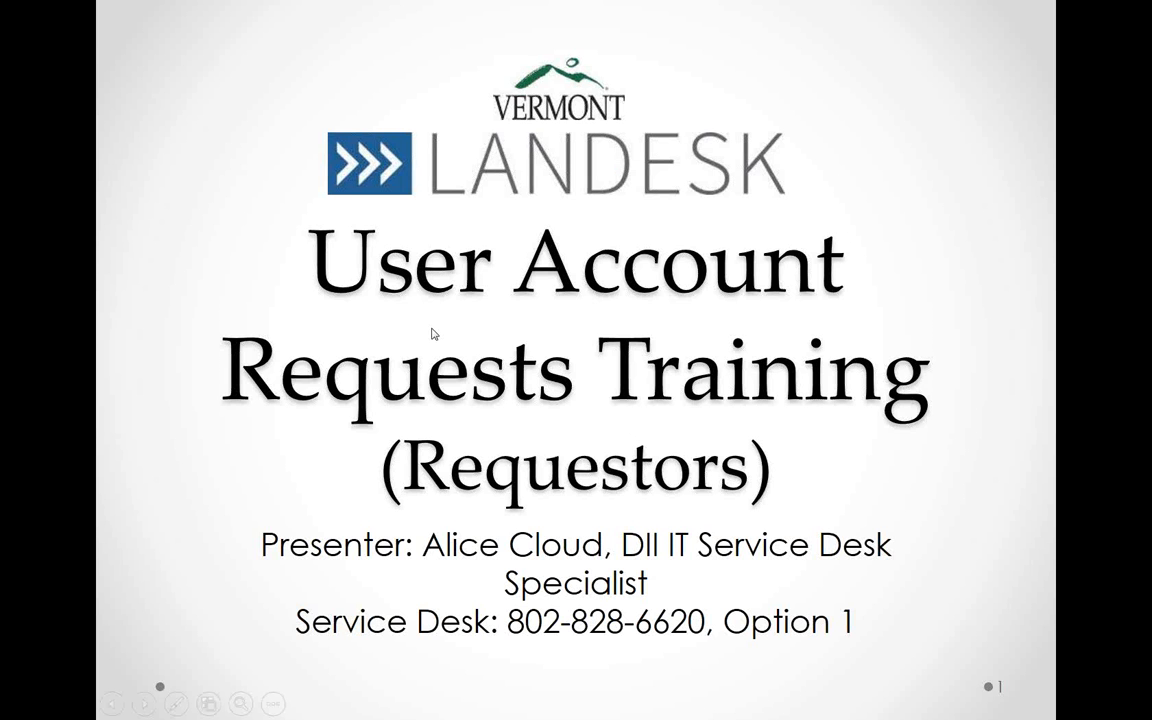